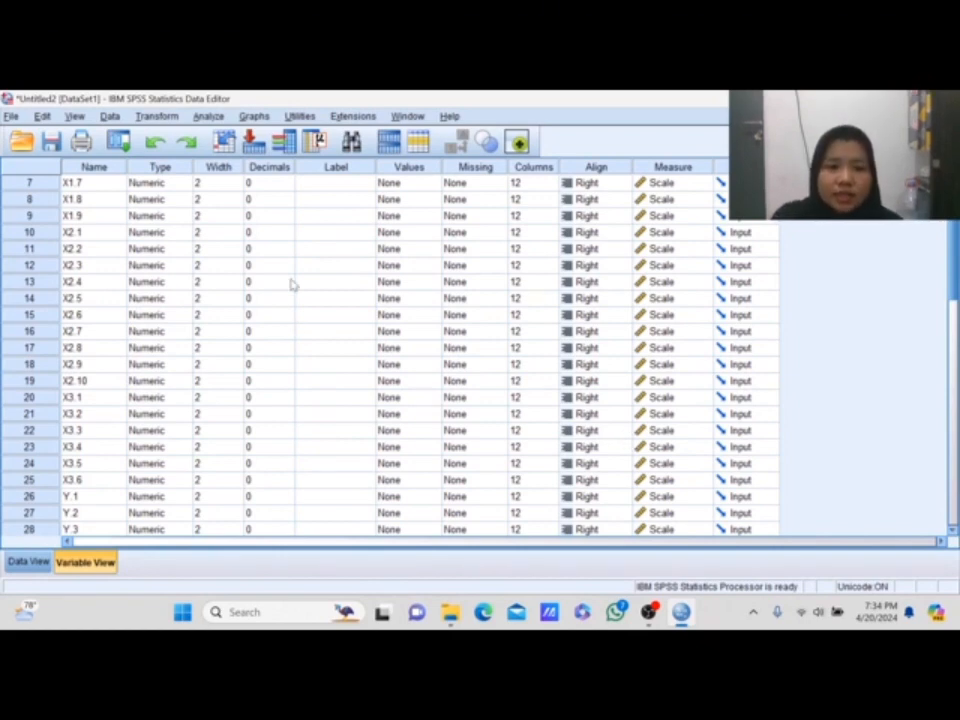
# Review the defined variables, from the X1, X2, X3 and Y items to the total variables X1, X2, X3 and Y
pyautogui.scroll(2, 291, 283)
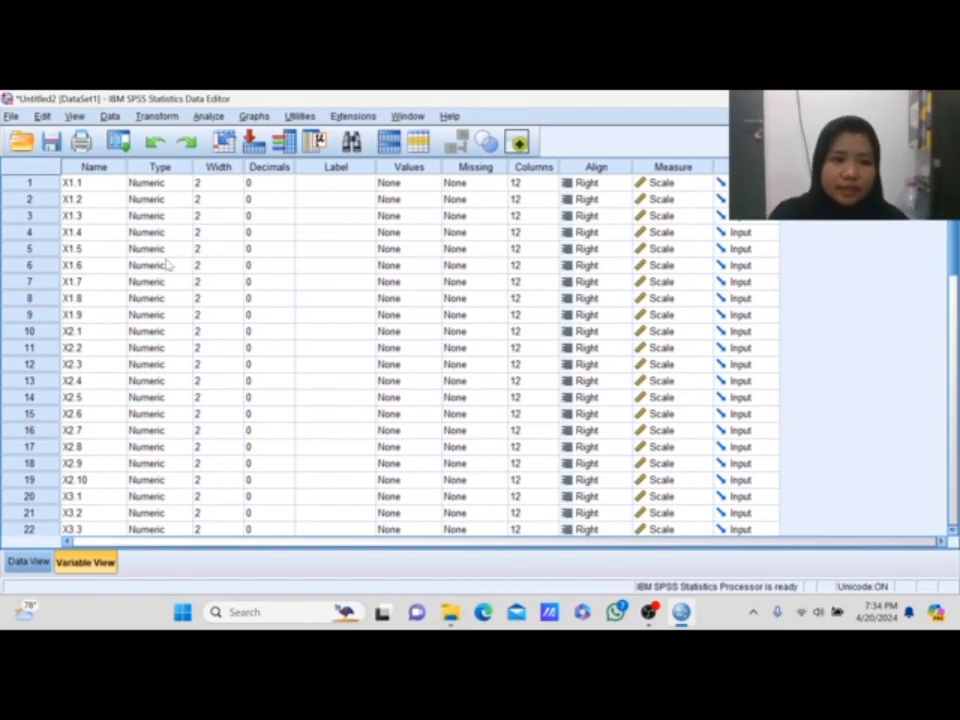
pyautogui.scroll(-8, 343, 317)
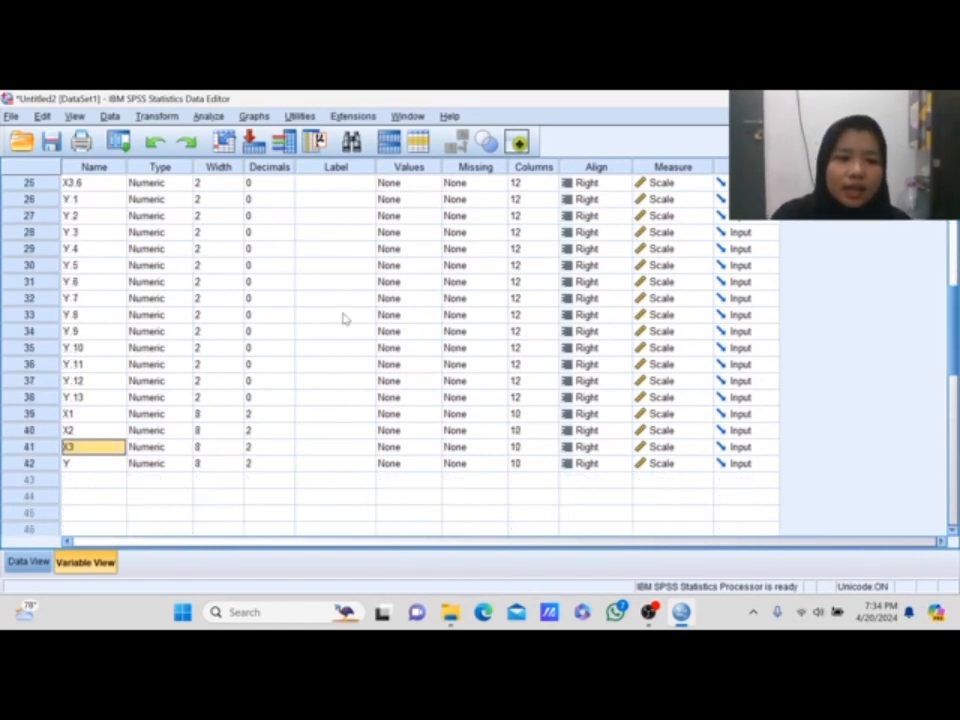
pyautogui.click(97, 416)
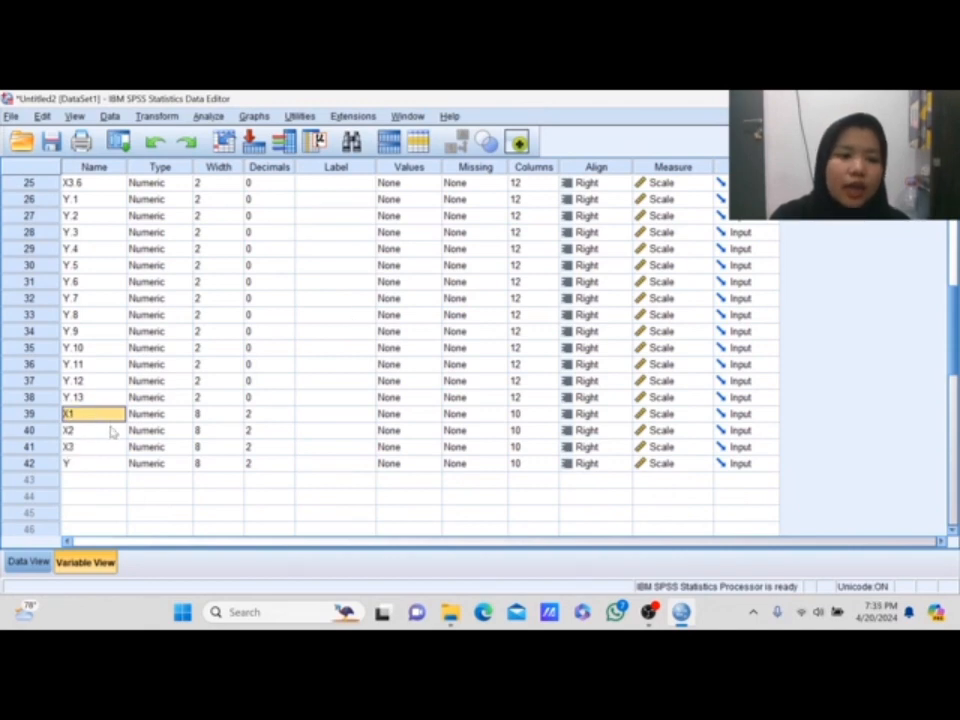
pyautogui.click(113, 431)
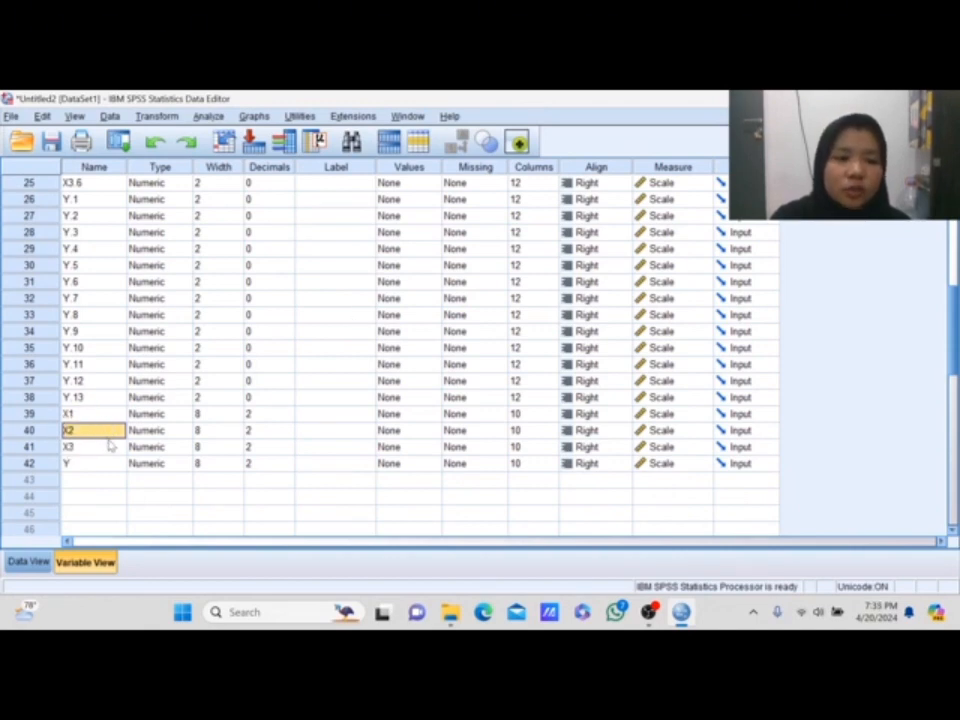
pyautogui.scroll(8, 380, 360)
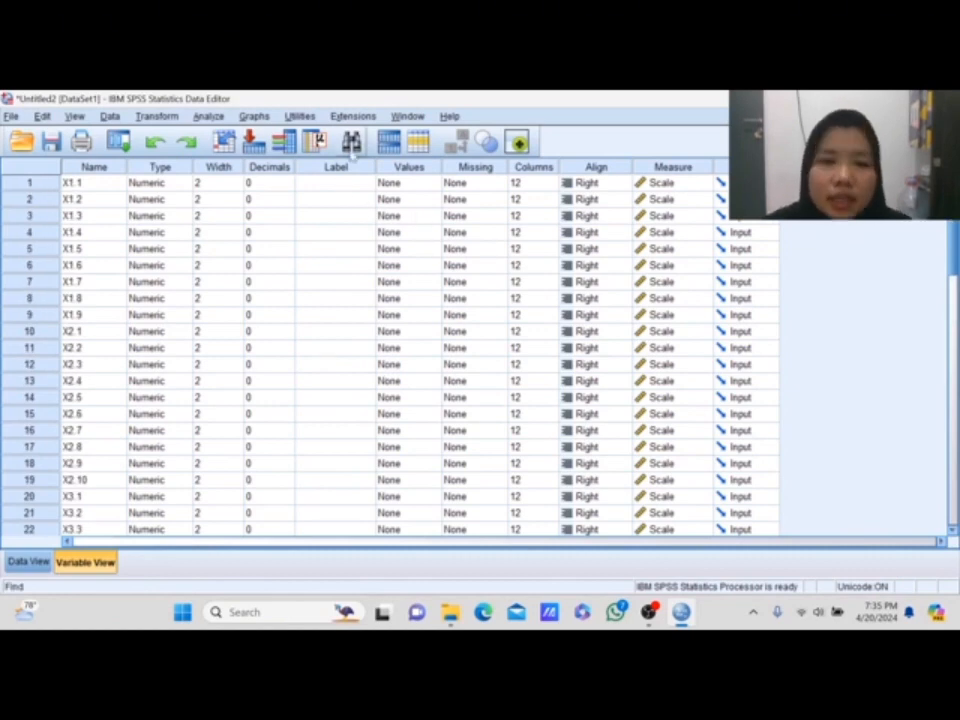
# Open the Bivariate Correlations setup and remove all the X2 variables left in the analysis list
pyautogui.click(208, 117)
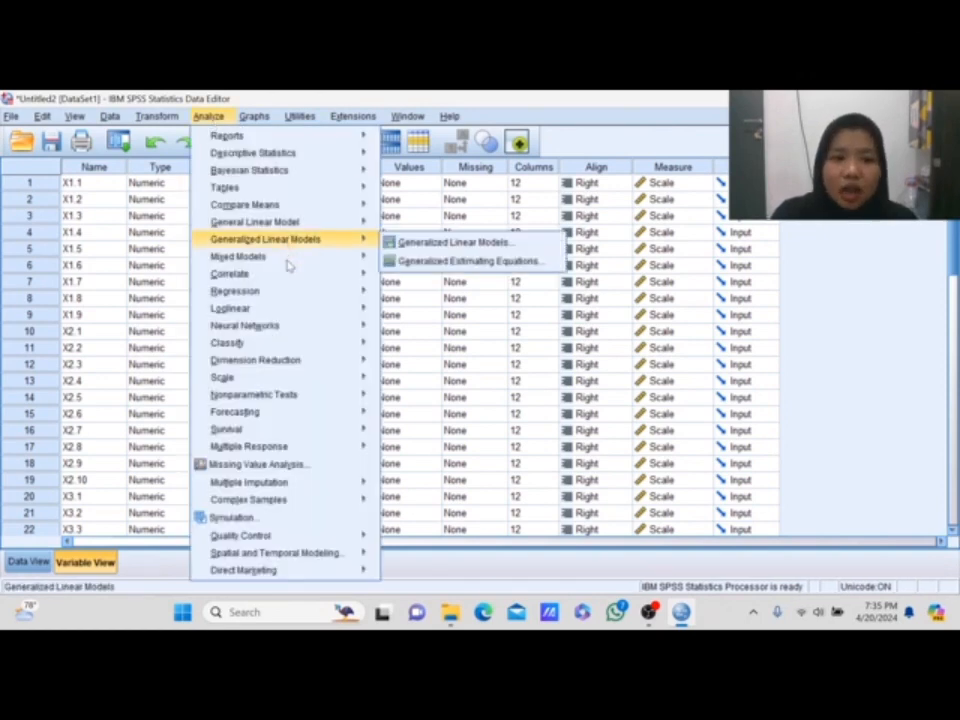
pyautogui.moveTo(295, 282)
pyautogui.click(412, 276)
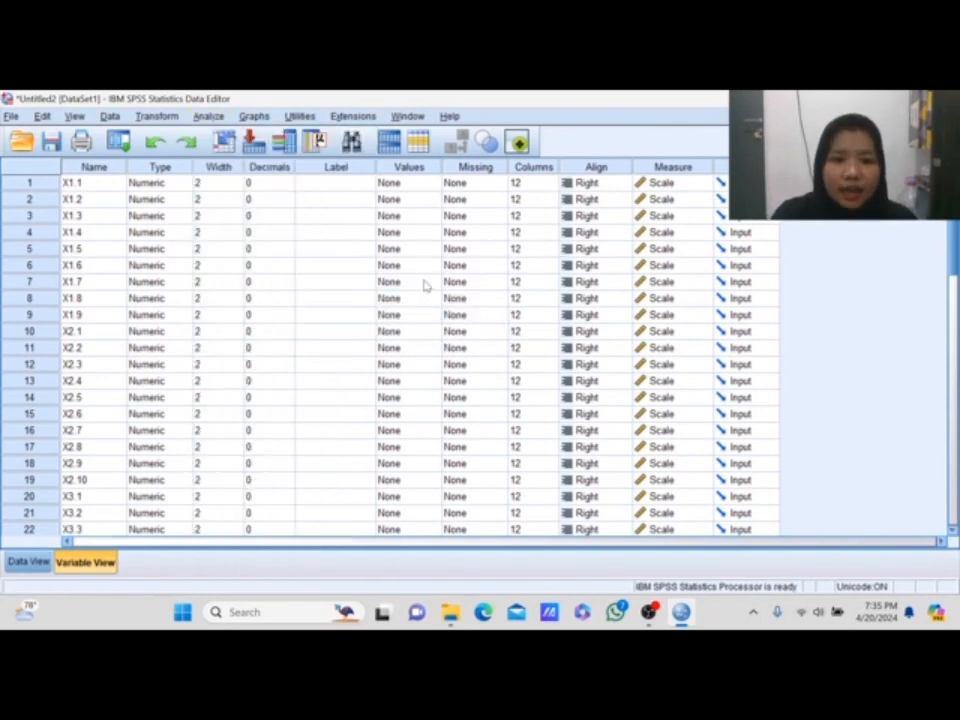
pyautogui.click(498, 242)
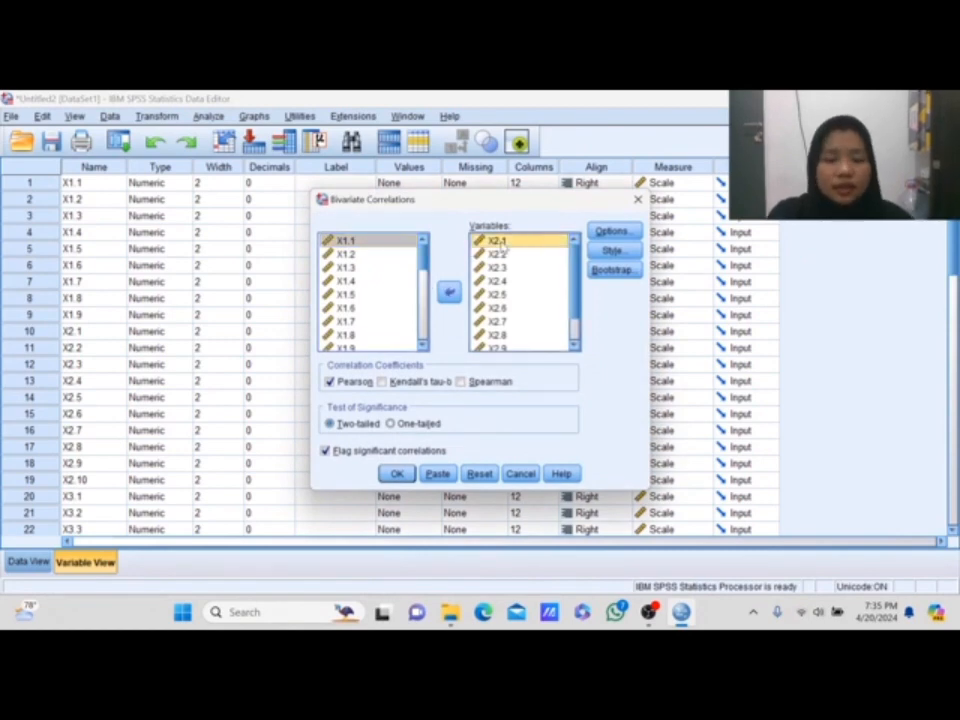
pyautogui.hotkey('ctrl', 'a')
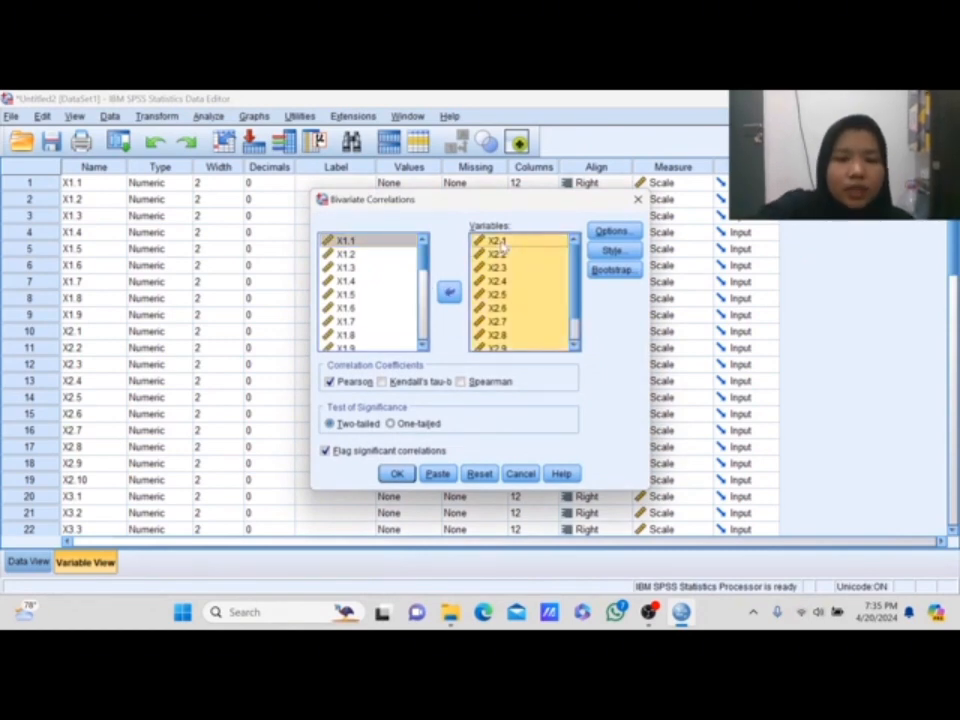
pyautogui.click(449, 291)
pyautogui.moveTo(426, 258); pyautogui.dragTo(425, 242)
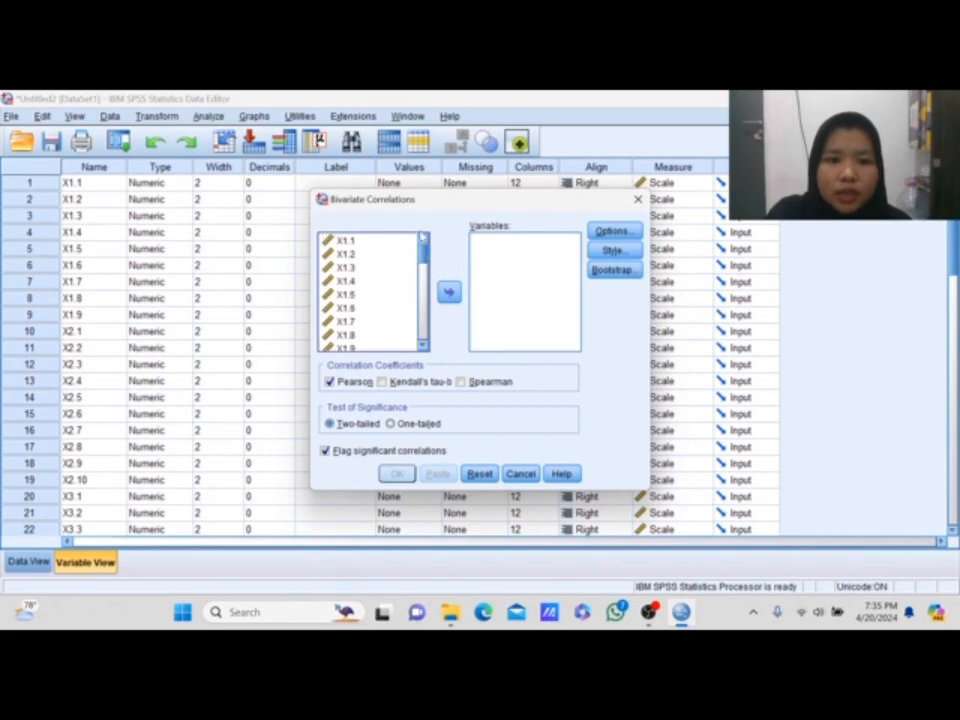
# Add the items X1.1 through X1.9 to the variables of the bivariate correlation
pyautogui.click(369, 242)
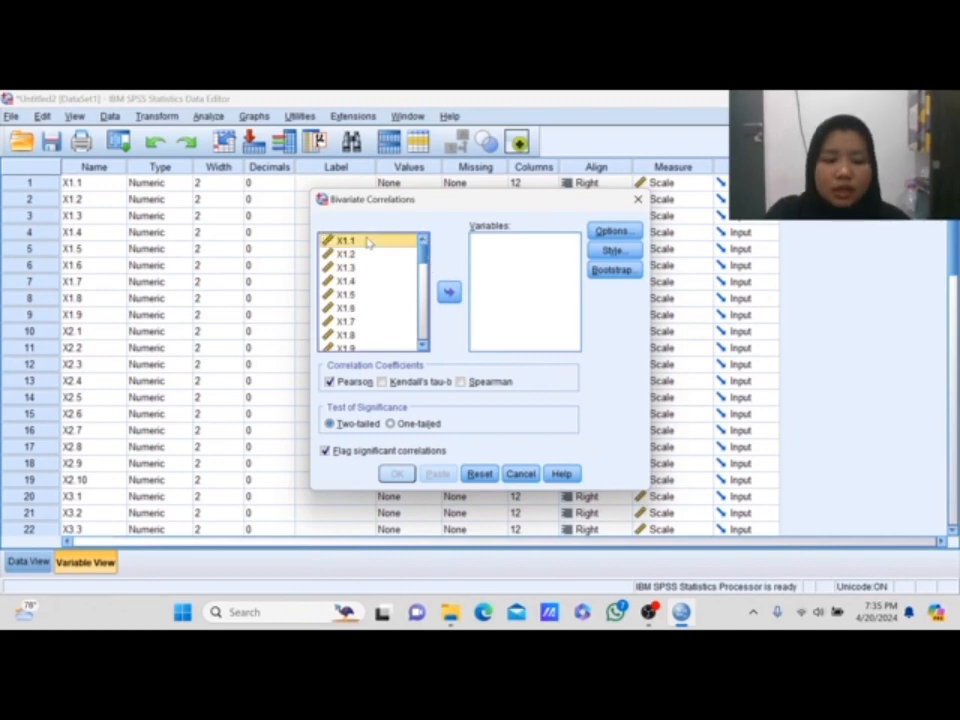
pyautogui.hotkey('shift', 'Down')
pyautogui.hotkey('shift', 'Down')
pyautogui.hotkey('shift', 'Down')
pyautogui.hotkey('shift', 'Down')
pyautogui.hotkey('shift', 'Down')
pyautogui.hotkey('shift', 'Down')
pyautogui.hotkey('shift', 'Down')
pyautogui.hotkey('shift', 'Down')
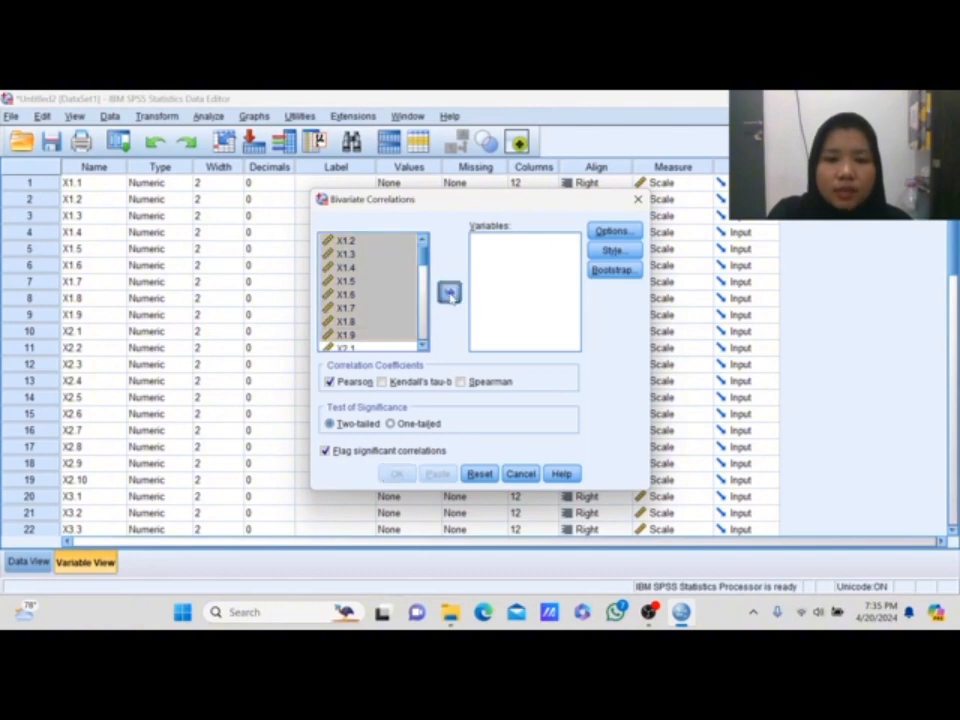
pyautogui.click(450, 292)
# Add the total variable X1 to the analysis and run the two-tailed Pearson correlation
pyautogui.scroll(-5, 423, 262)
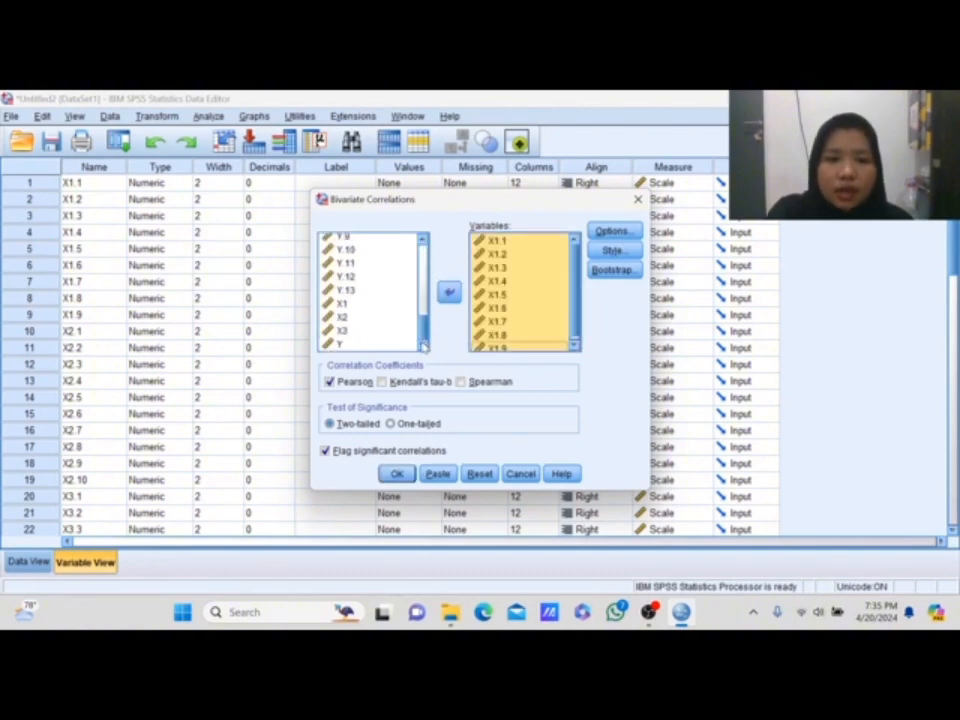
pyautogui.click(343, 304)
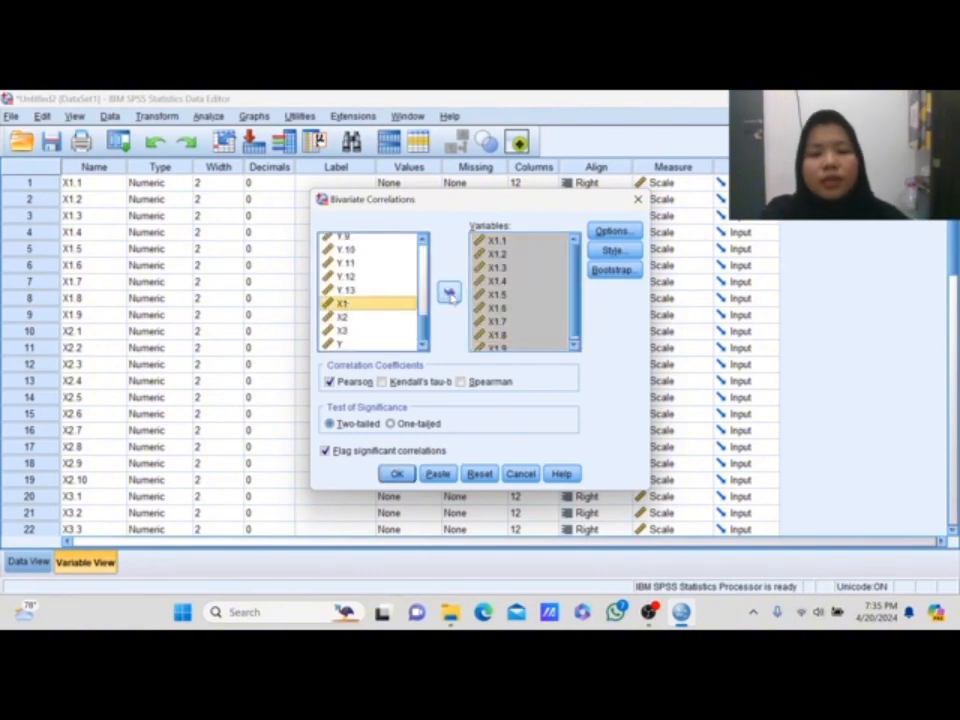
pyautogui.click(450, 292)
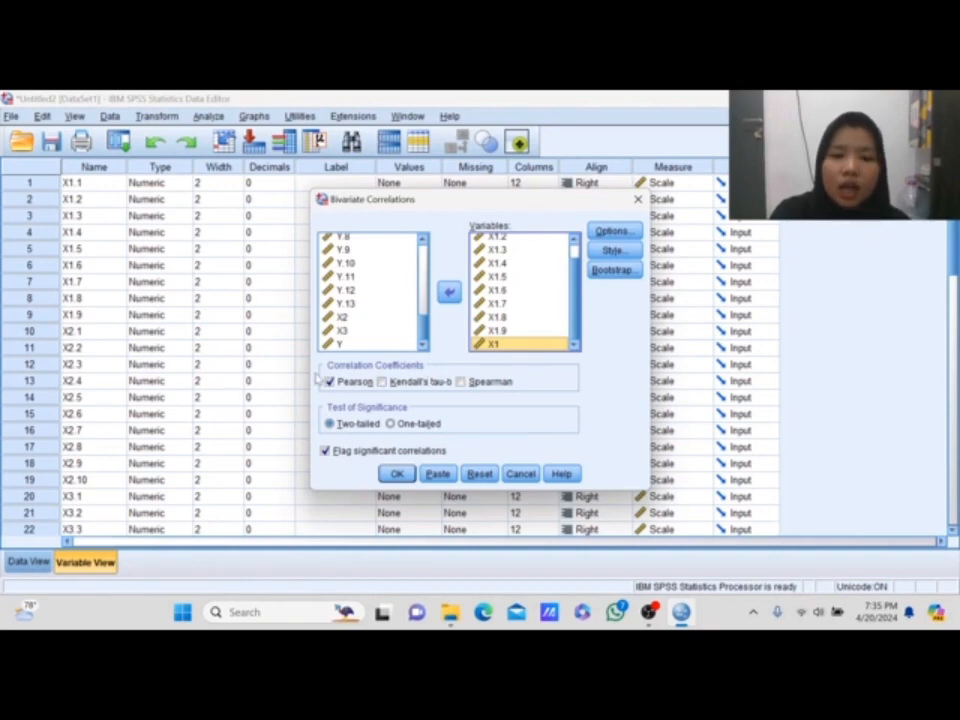
pyautogui.click(396, 473)
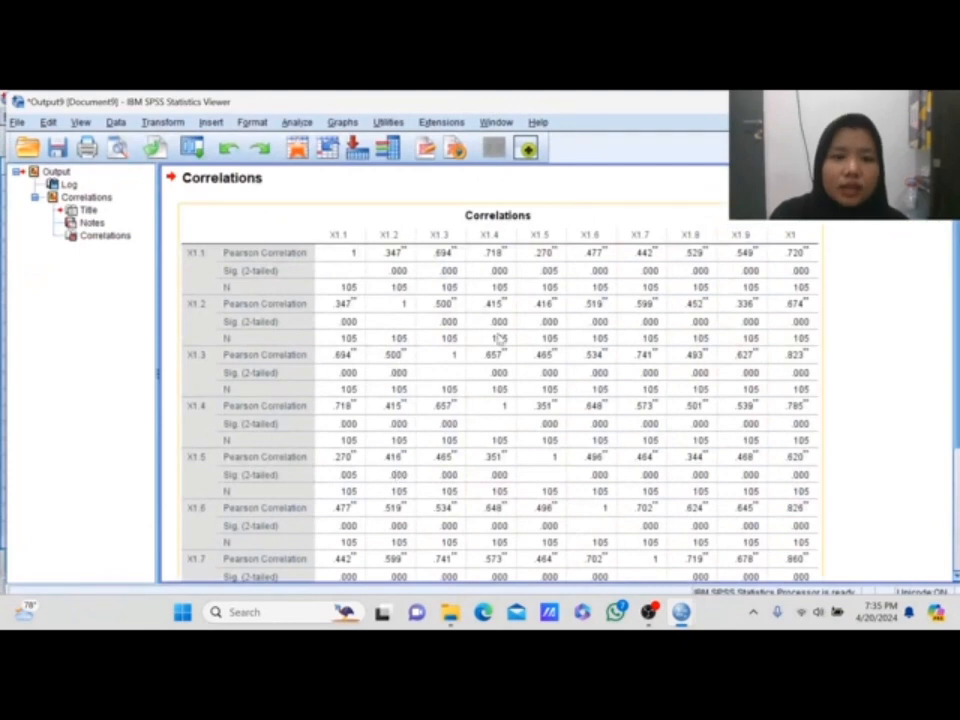
# Look over the X1 correlation output, then reopen Bivariate Correlations and remove all the X1 variables from the analysis list
pyautogui.scroll(-3, 500, 340)
pyautogui.scroll(5, 578, 306)
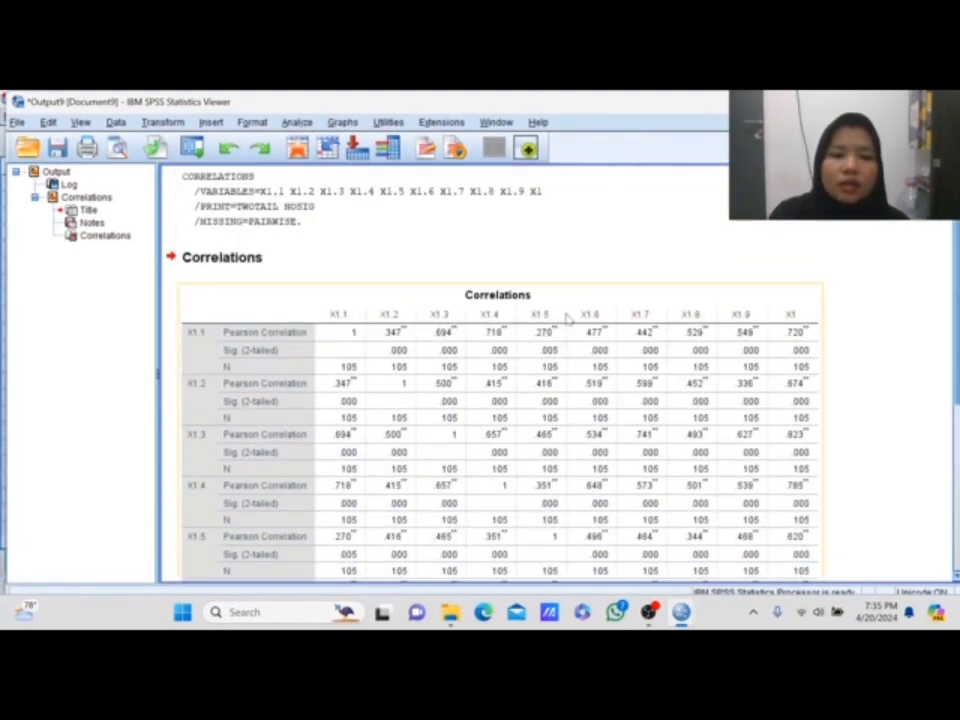
pyautogui.scroll(-3, 567, 318)
pyautogui.scroll(3, 566, 318)
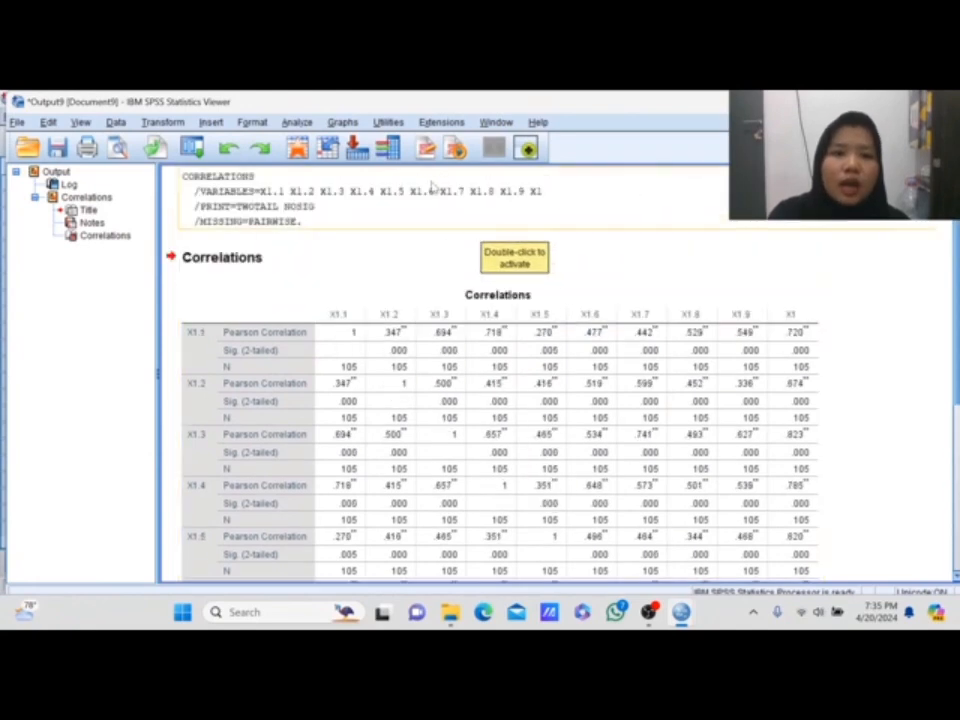
pyautogui.click(296, 121)
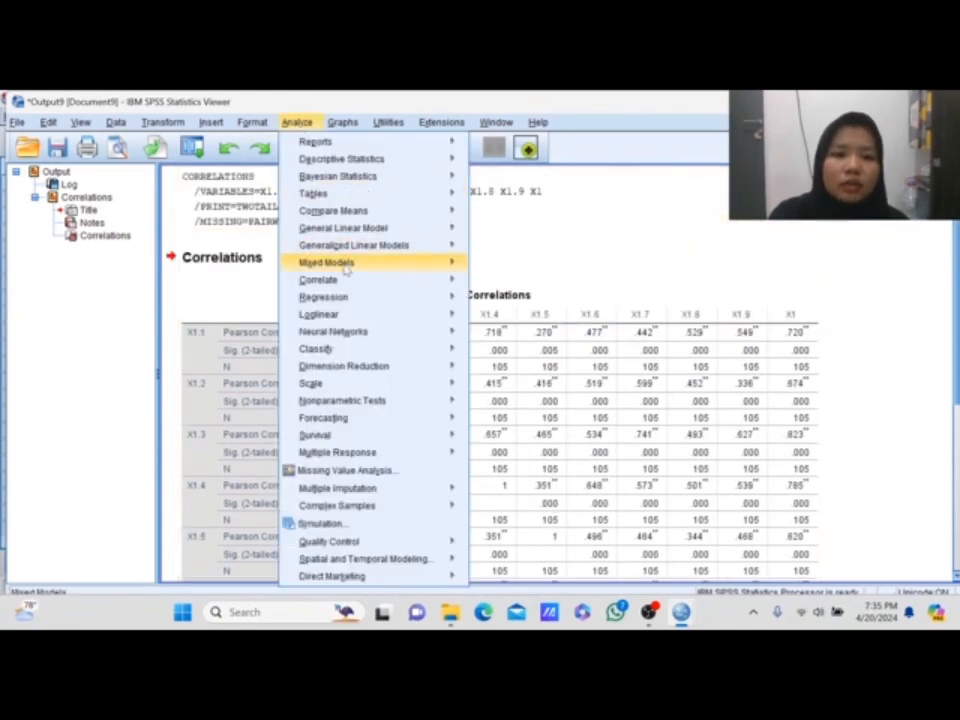
pyautogui.moveTo(352, 285)
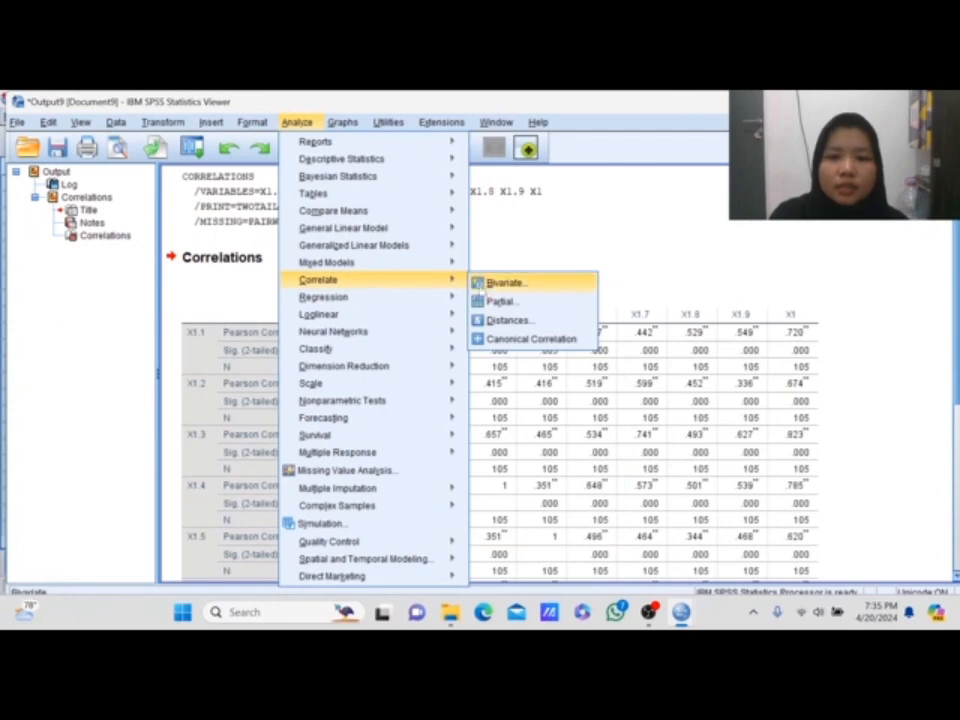
pyautogui.click(492, 285)
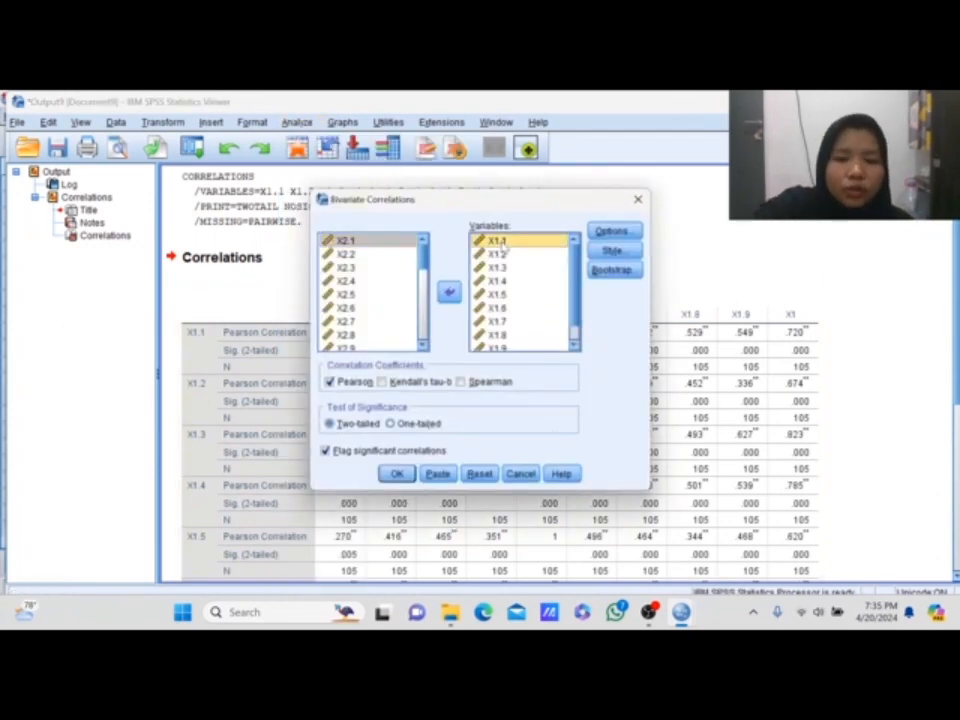
pyautogui.hotkey('ctrl', 'a')
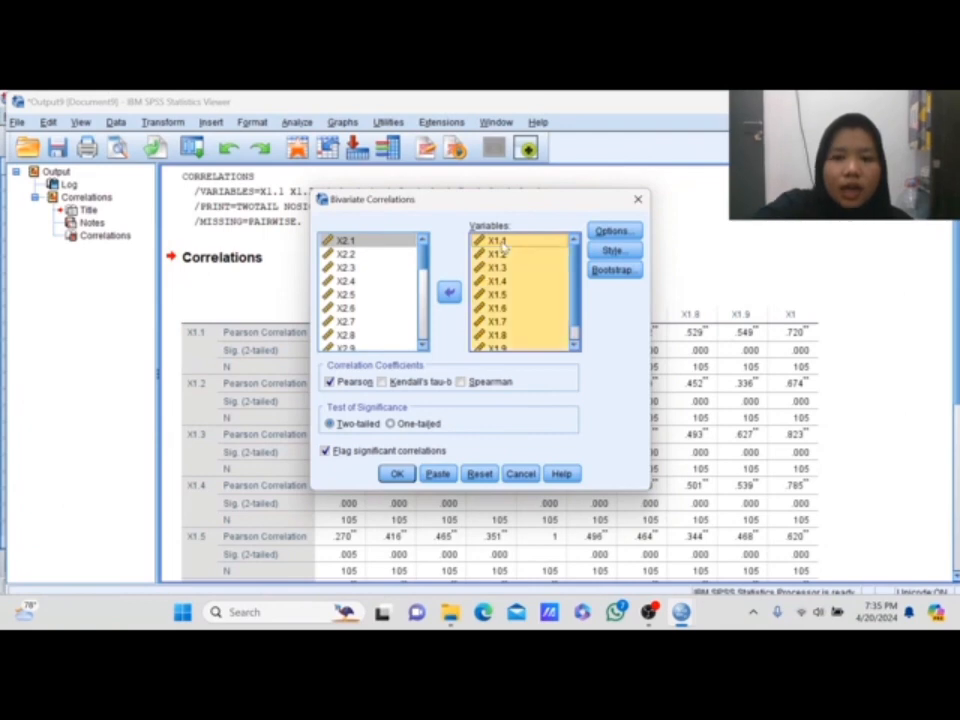
pyautogui.click(449, 298)
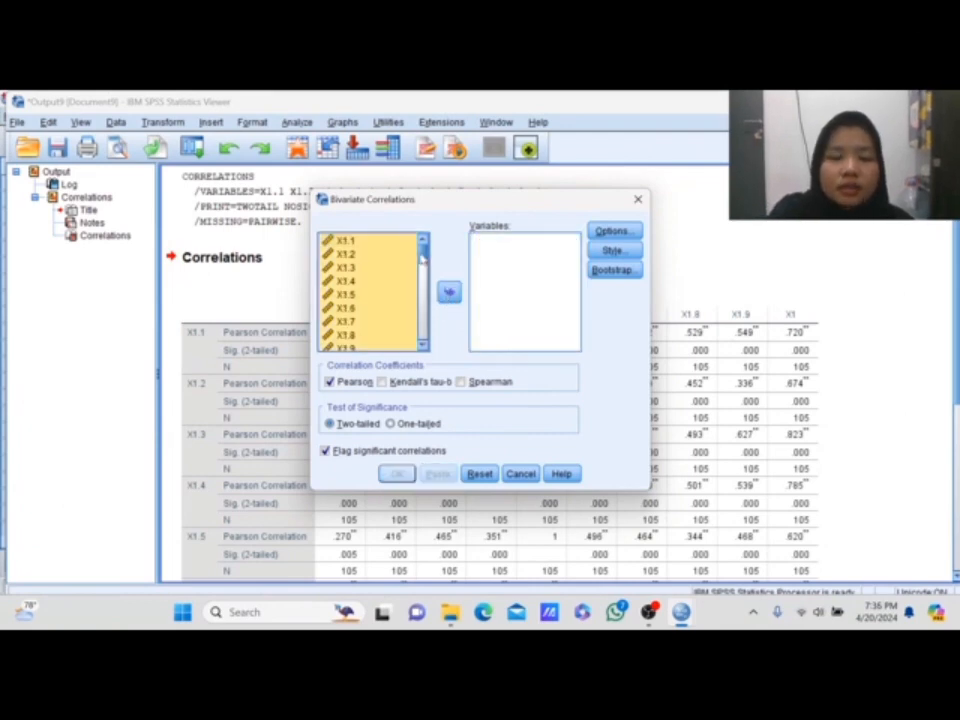
# Add the items X2.1 through X2.10 to the variables of the bivariate correlation
pyautogui.moveTo(422, 258); pyautogui.dragTo(422, 274)
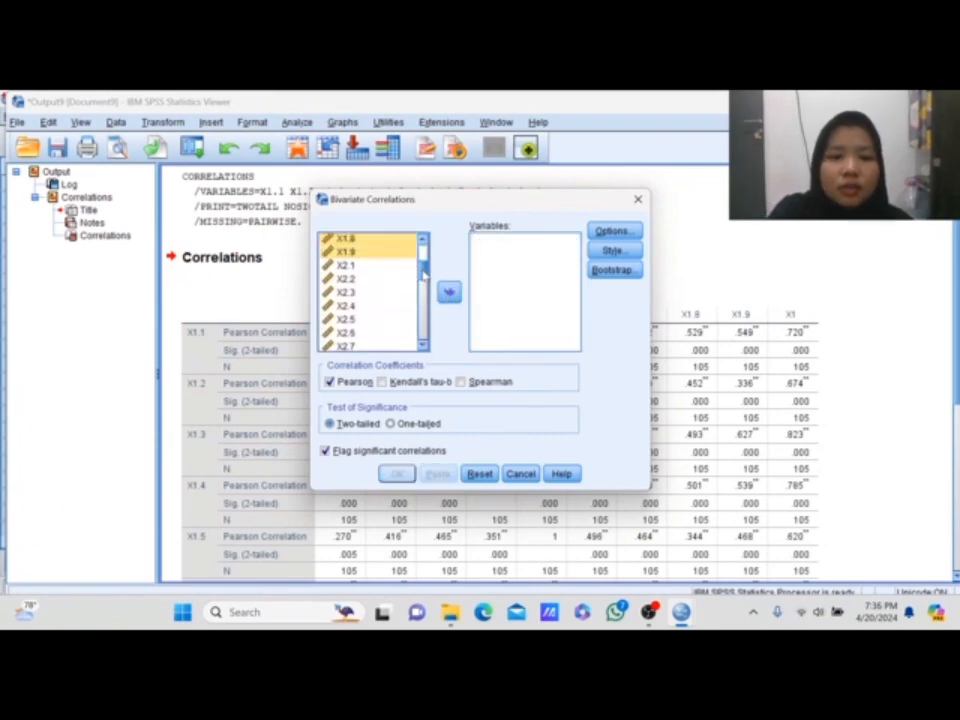
pyautogui.click(367, 268)
pyautogui.hotkey('shift', 'Down')
pyautogui.hotkey('shift', 'Down')
pyautogui.hotkey('shift', 'Down')
pyautogui.hotkey('shift', 'Down')
pyautogui.hotkey('shift', 'Down')
pyautogui.hotkey('shift', 'Down')
pyautogui.hotkey('shift', 'Down')
pyautogui.hotkey('shift', 'Down')
pyautogui.hotkey('shift', 'Down')
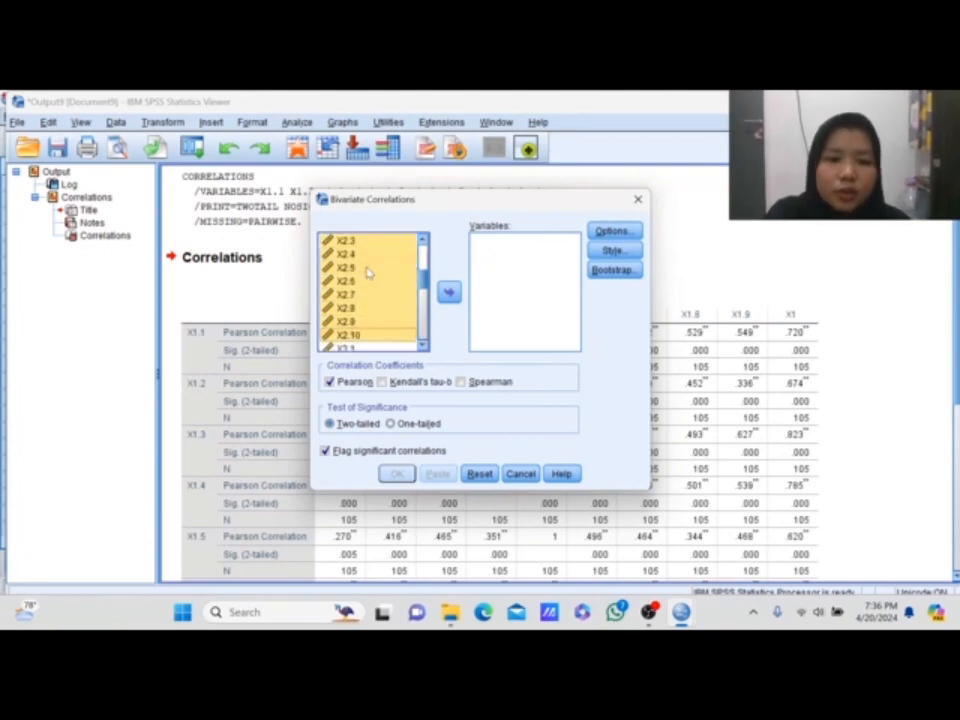
pyautogui.click(449, 291)
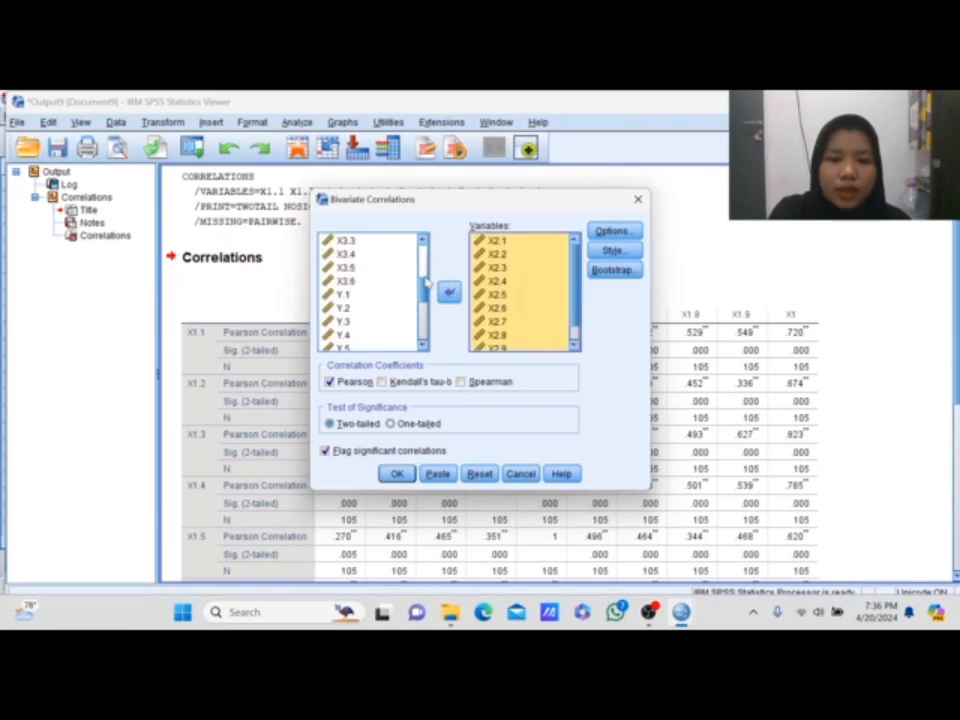
# Add the total variable X2 to the analysis and run the two-tailed Pearson correlation
pyautogui.scroll(-5, 424, 290)
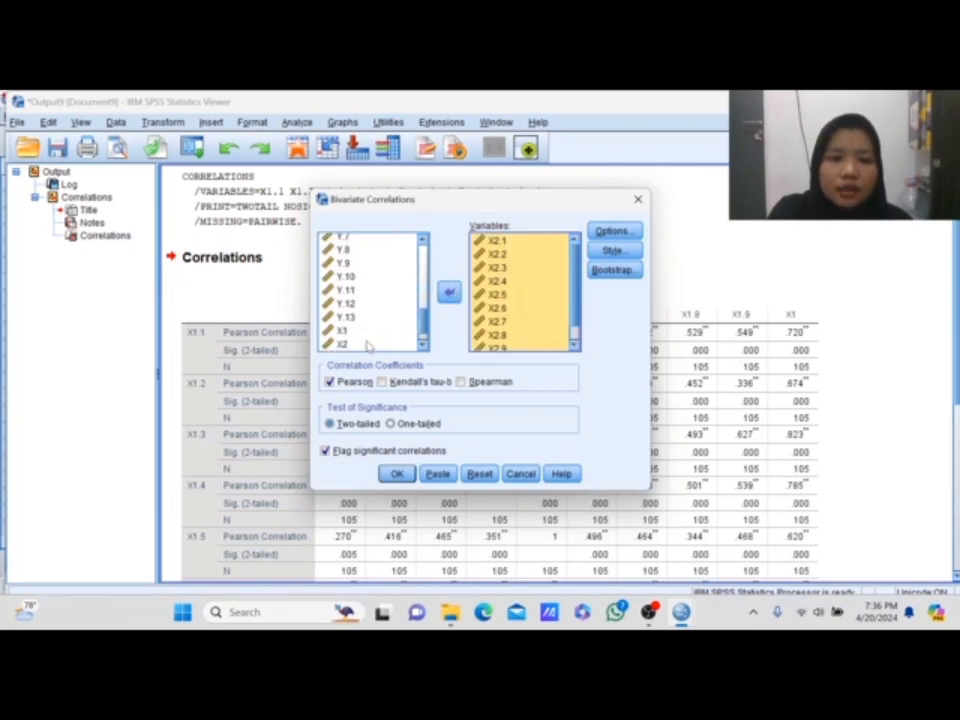
pyautogui.click(366, 343)
pyautogui.click(449, 291)
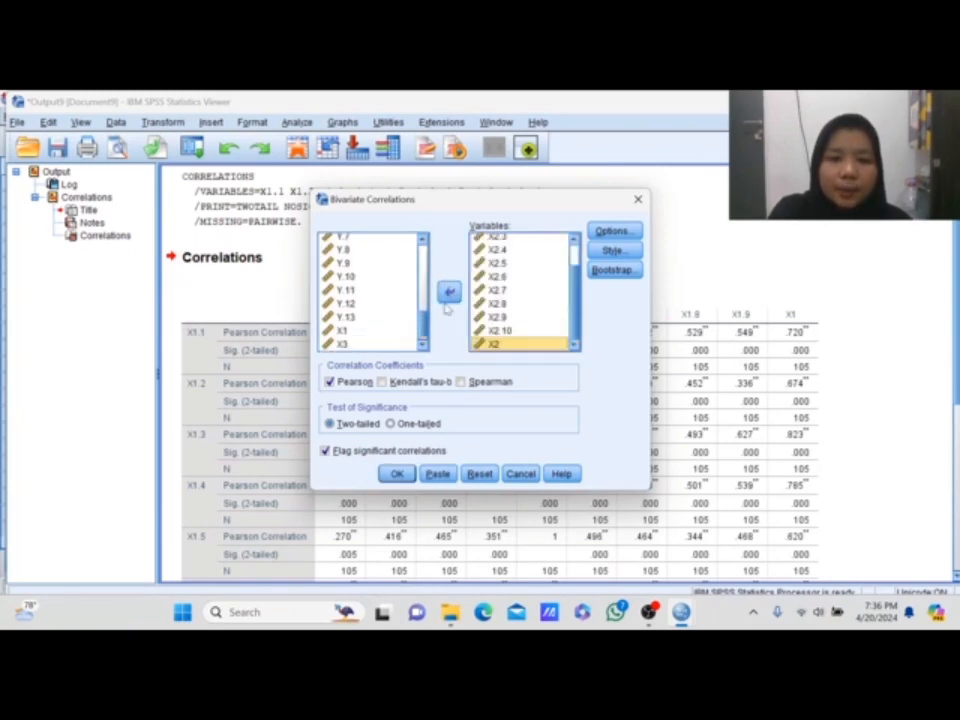
pyautogui.click(395, 473)
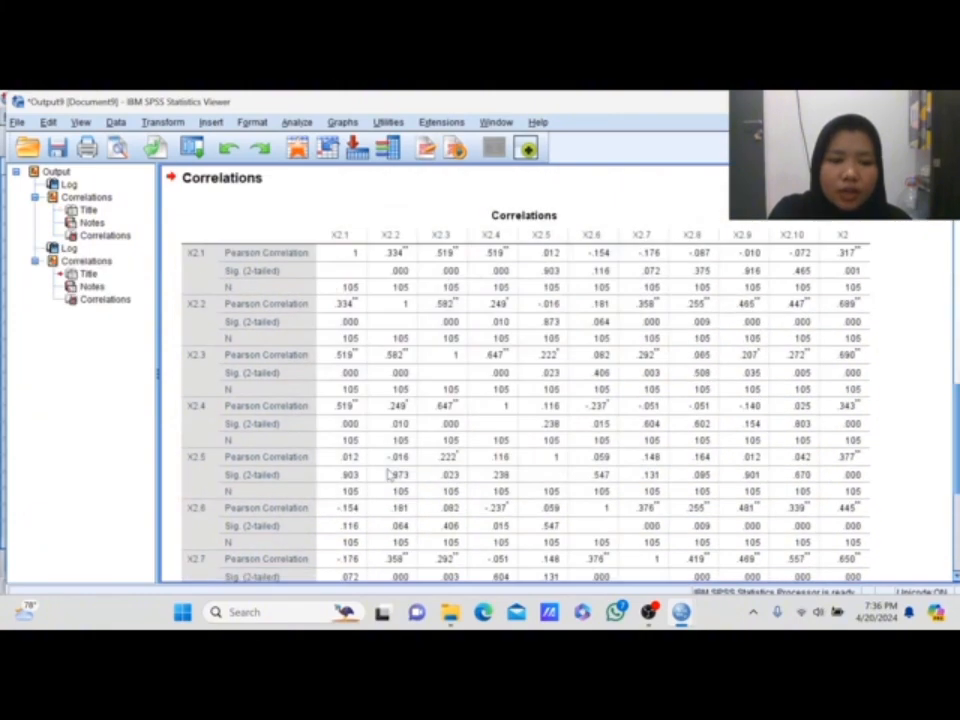
# Look over the X2 correlation output, then set up another bivariate correlation with all the X2 variables removed from the analysis list
pyautogui.scroll(-4, 379, 407)
pyautogui.scroll(7, 379, 407)
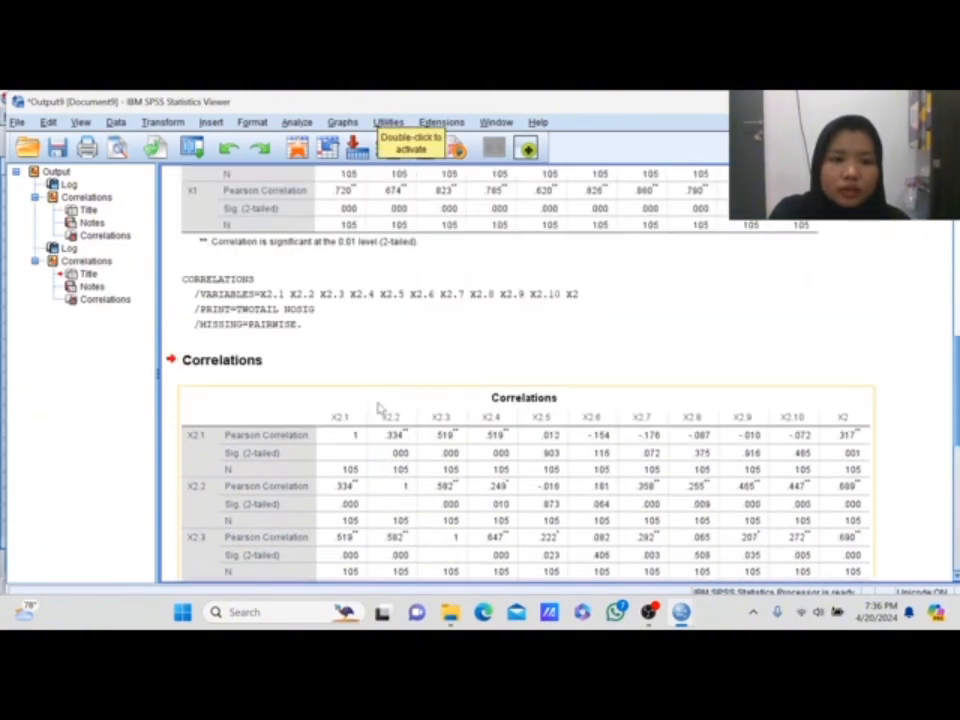
pyautogui.click(296, 122)
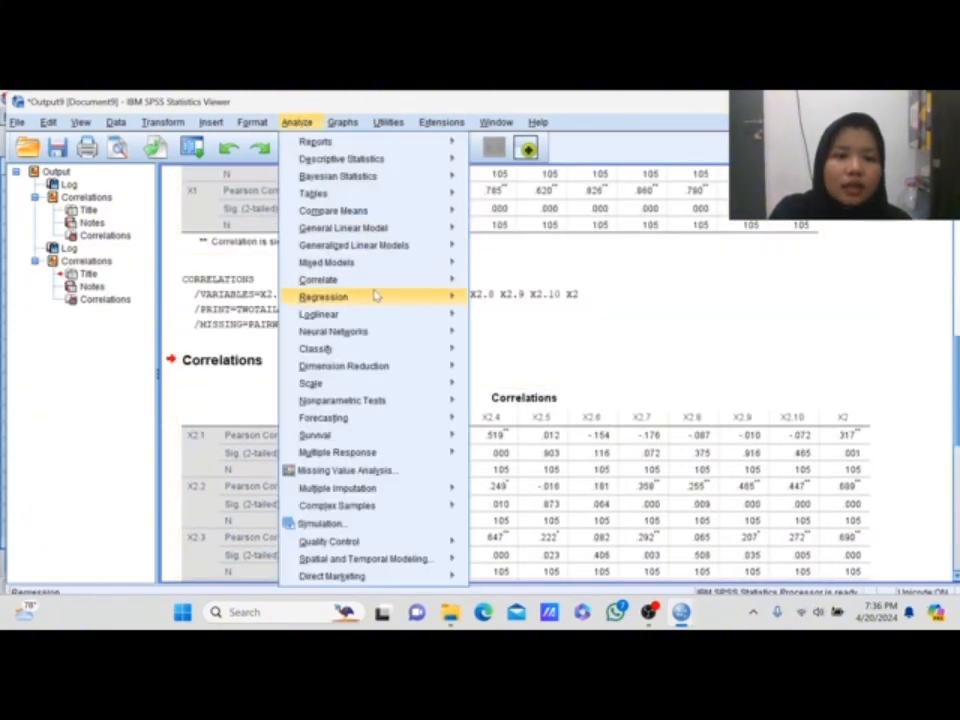
pyautogui.moveTo(372, 284)
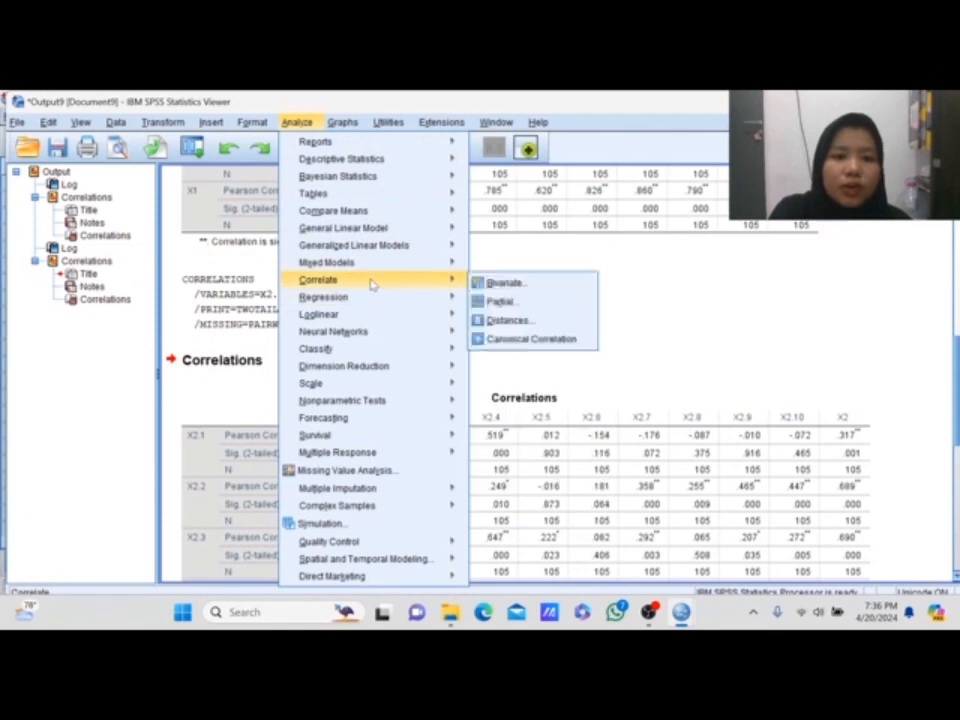
pyautogui.click(502, 285)
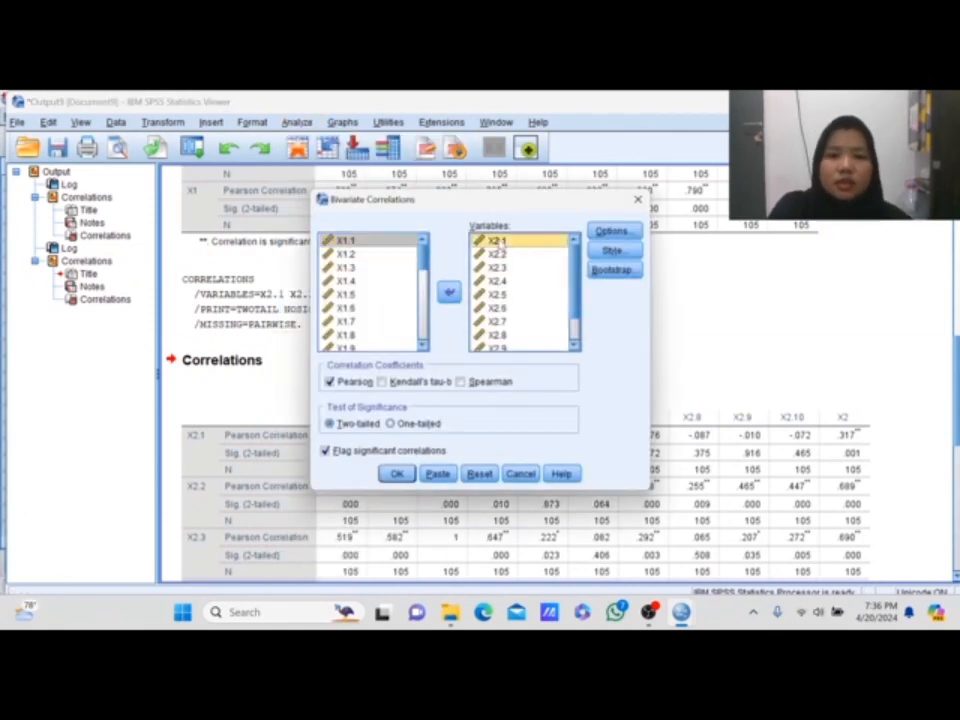
pyautogui.hotkey('ctrl', 'a')
pyautogui.click(451, 291)
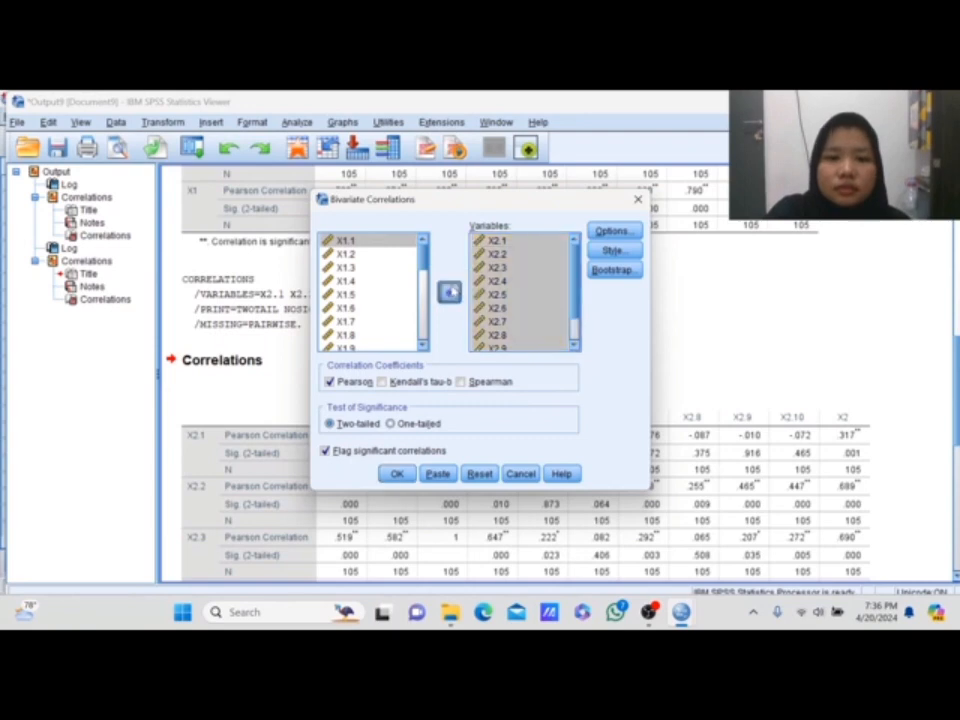
pyautogui.click(416, 262)
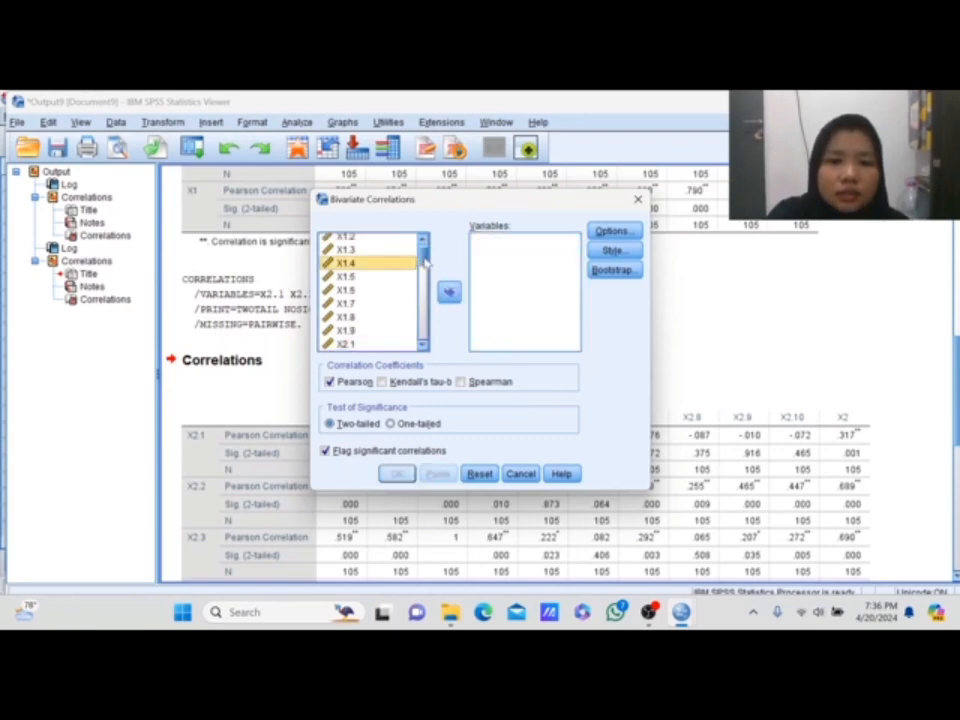
# Add the items X3.1 through X3.6 to the variables of the bivariate correlation
pyautogui.moveTo(425, 263); pyautogui.dragTo(428, 292)
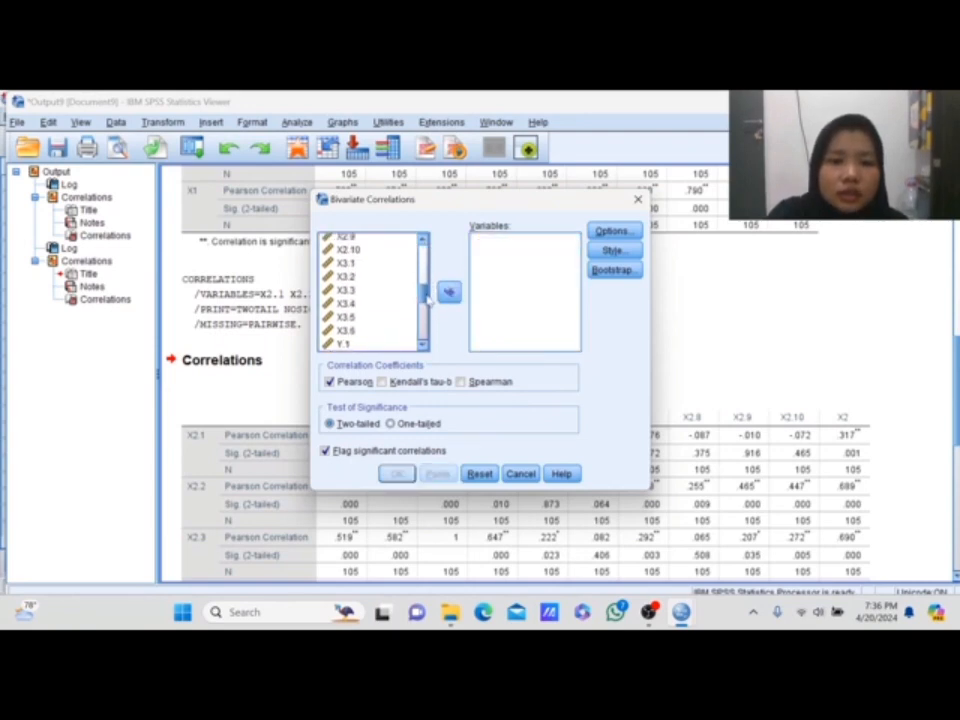
pyautogui.click(369, 265)
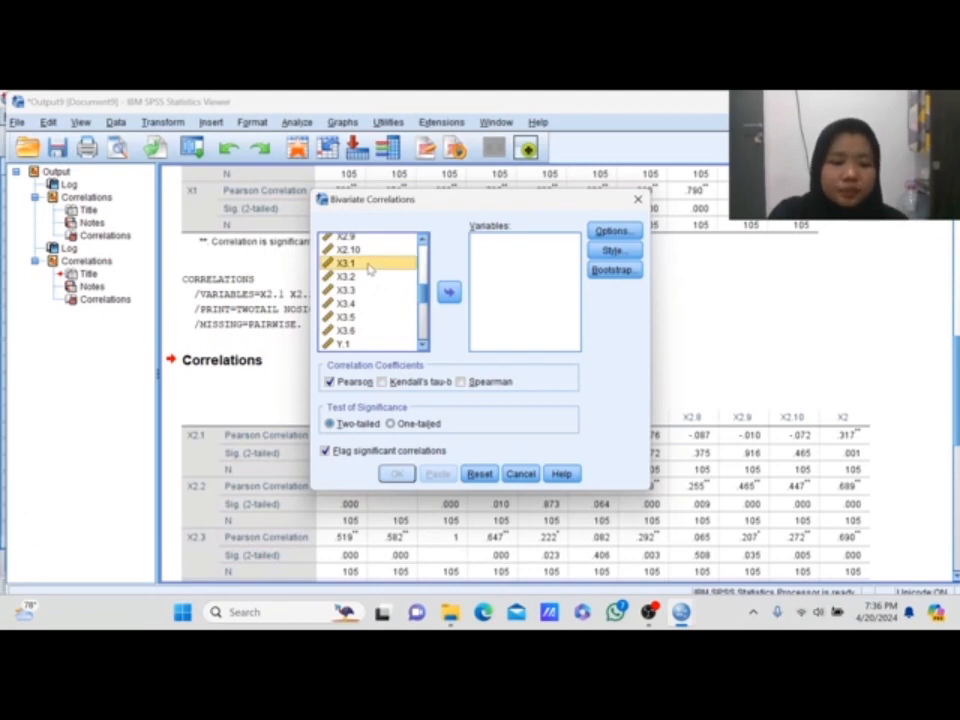
pyautogui.hotkey('shift', 'Down')
pyautogui.hotkey('shift', 'Down')
pyautogui.hotkey('shift', 'Down')
pyautogui.hotkey('shift', 'Down')
pyautogui.hotkey('shift', 'Down')
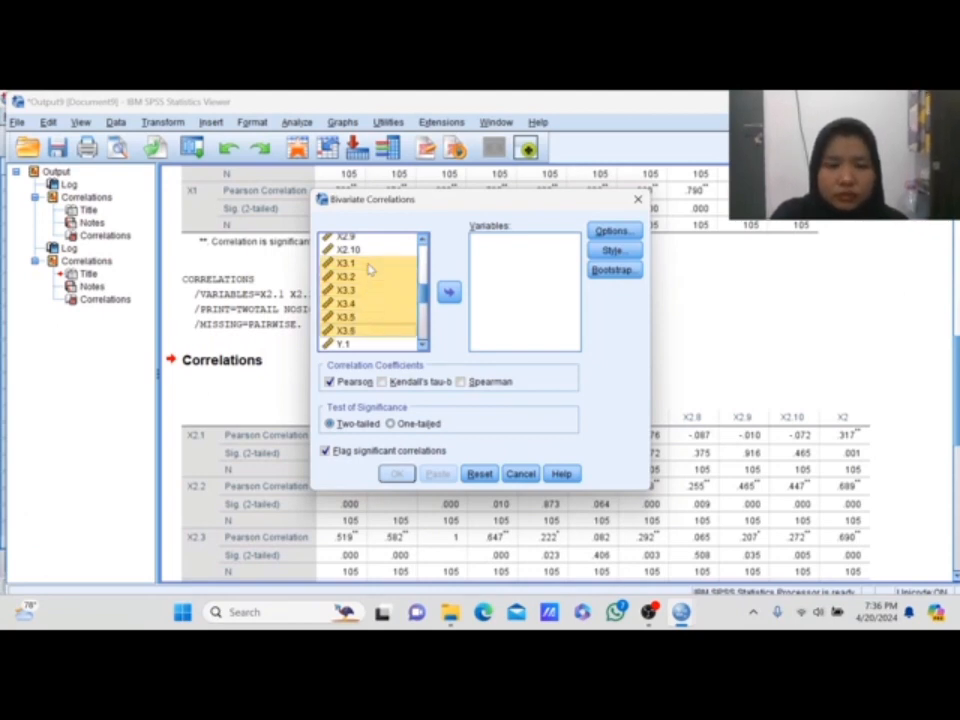
pyautogui.click(450, 292)
# Add the total variable X3 to the analysis and run the two-tailed Pearson correlation
pyautogui.moveTo(423, 300); pyautogui.dragTo(431, 350)
pyautogui.click(343, 330)
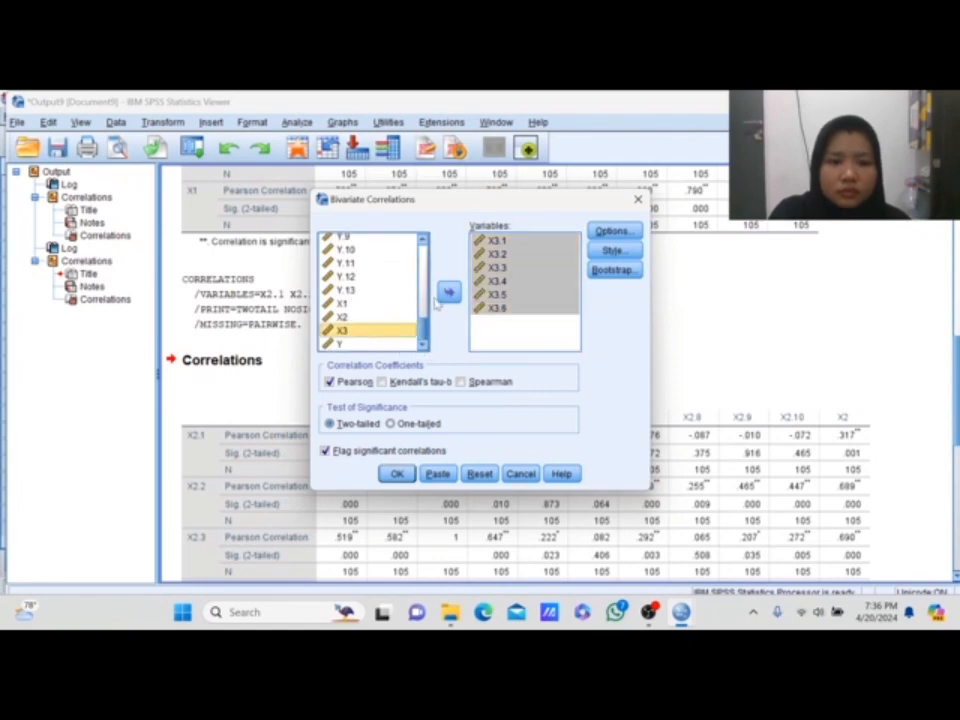
pyautogui.click(450, 292)
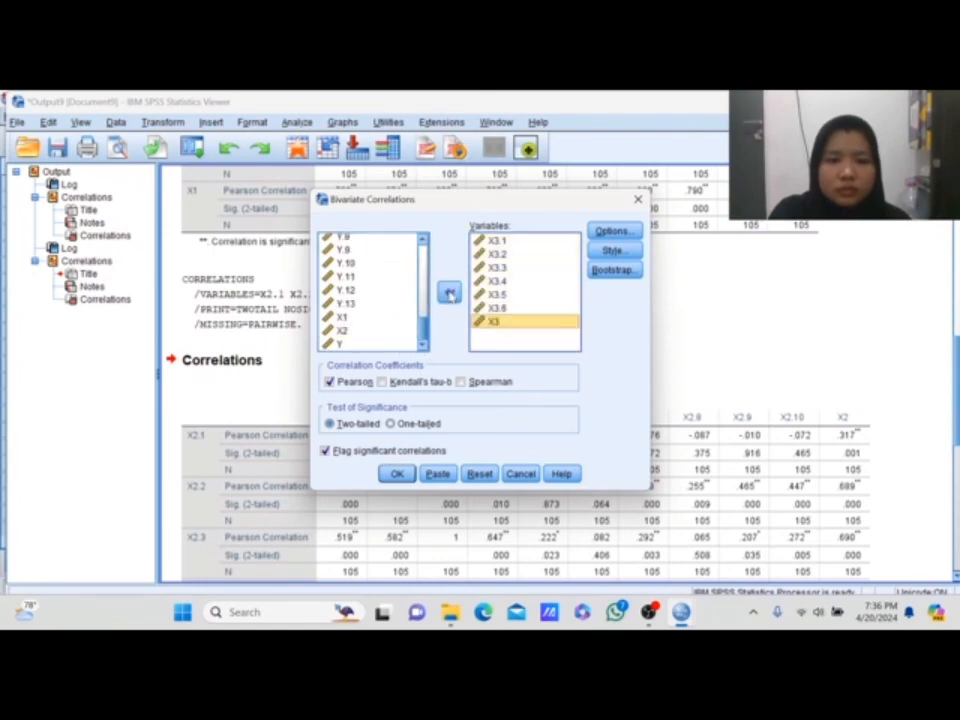
pyautogui.click(397, 473)
# Look over the X3 correlation output, then reopen Bivariate Correlations and clear all the X3 variables from the analysis list
pyautogui.scroll(-3, 430, 374)
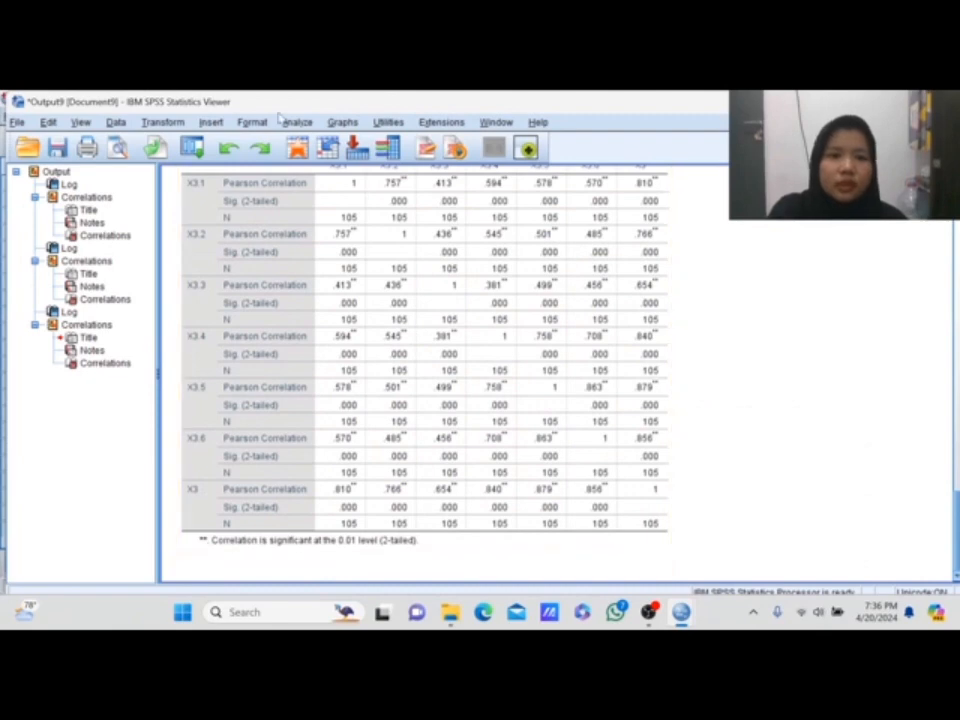
pyautogui.click(296, 122)
pyautogui.moveTo(429, 285)
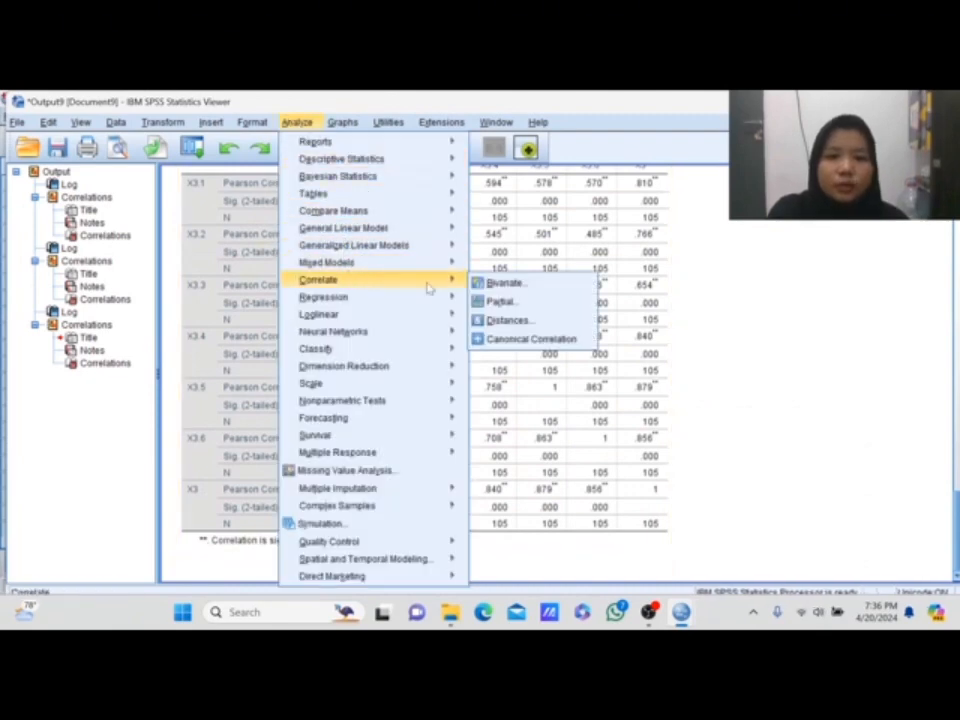
pyautogui.click(490, 287)
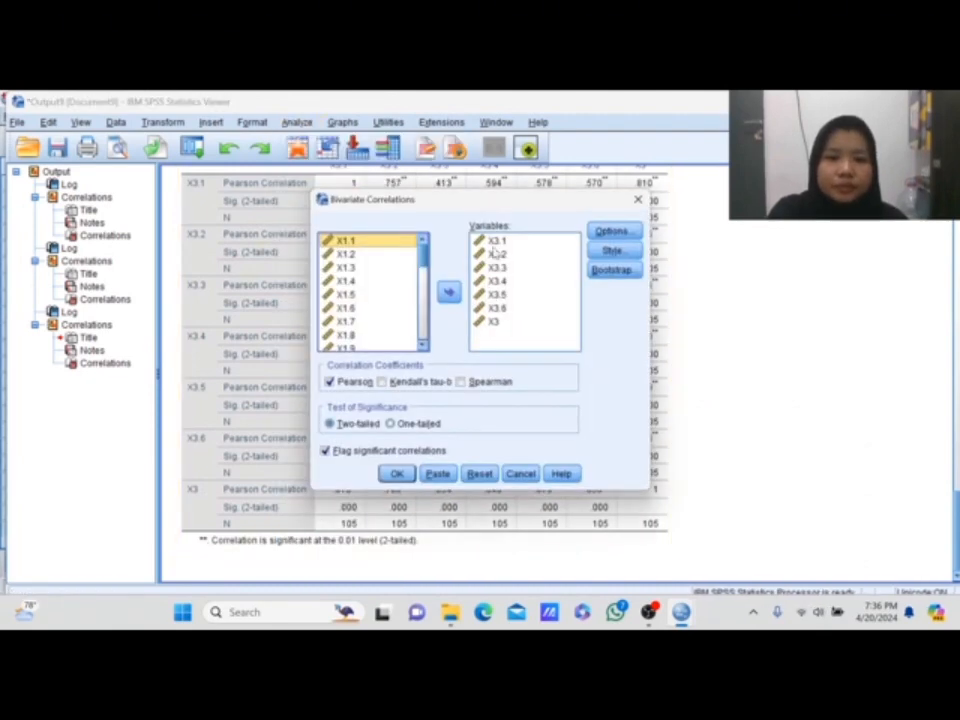
pyautogui.click(494, 242)
pyautogui.hotkey('ctrl', 'a')
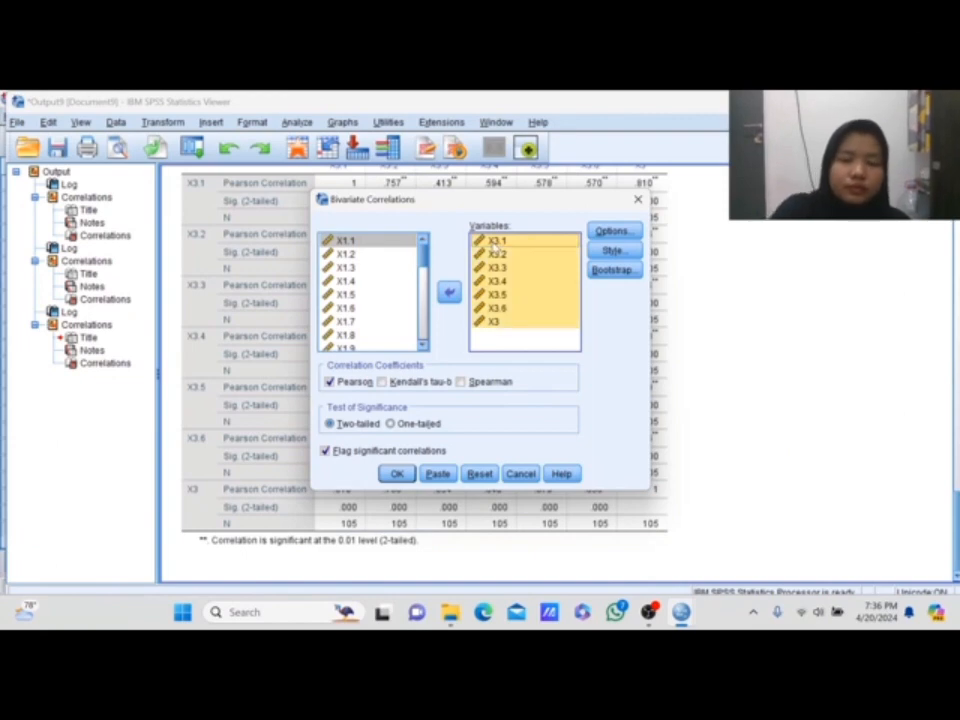
pyautogui.click(448, 292)
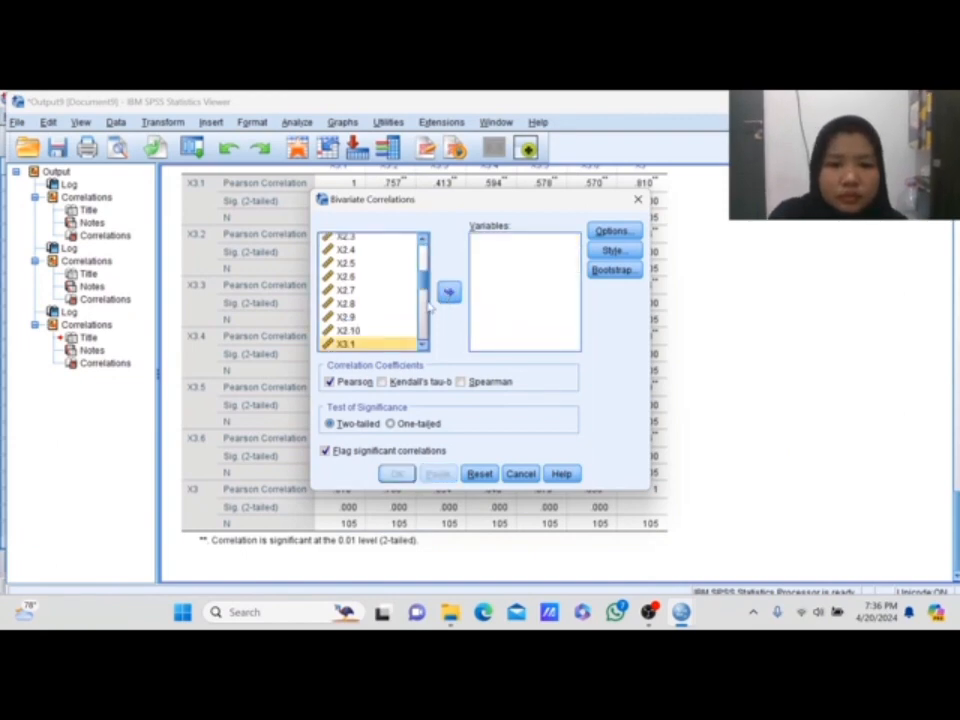
# Add the items Y.1 through Y.13 to the variables of the bivariate correlation
pyautogui.moveTo(428, 289); pyautogui.dragTo(422, 311)
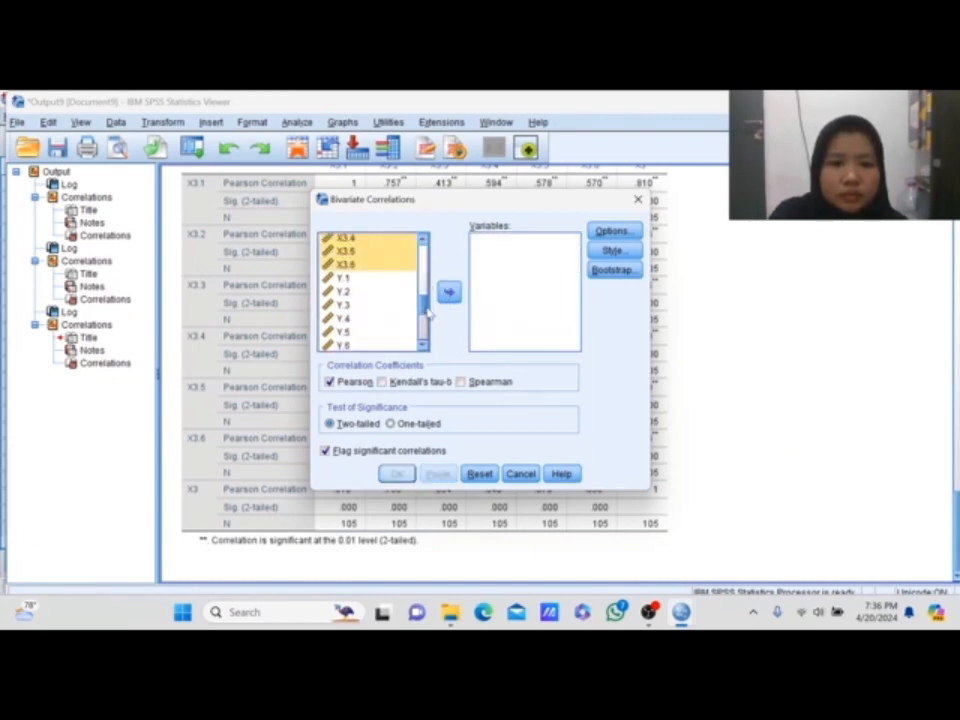
pyautogui.click(368, 280)
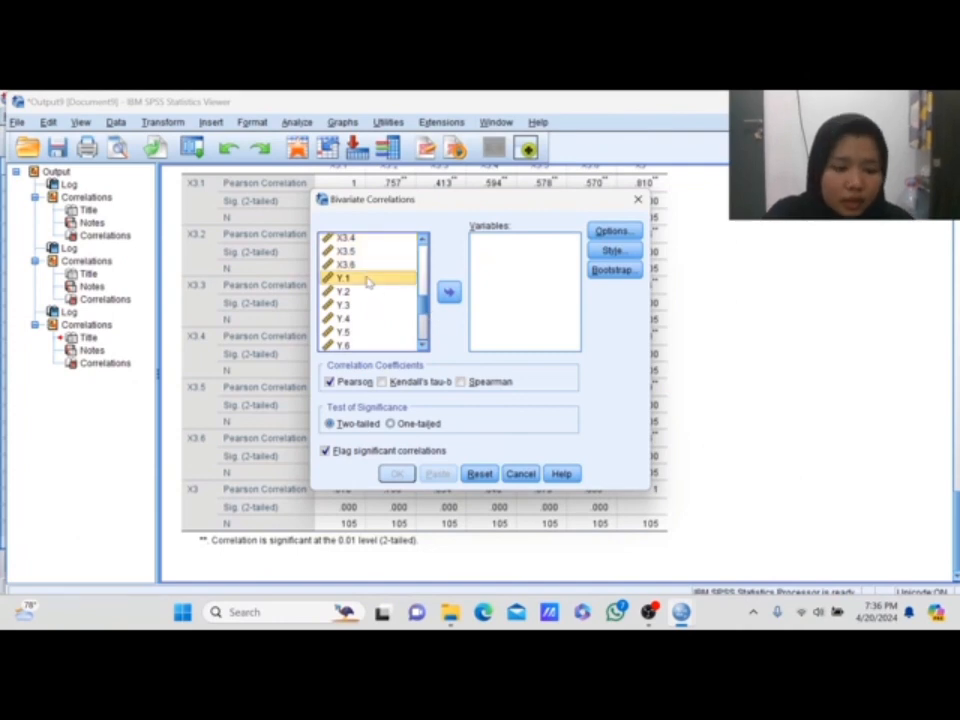
pyautogui.hotkey('shift', 'Down')
pyautogui.hotkey('shift', 'Down')
pyautogui.hotkey('shift', 'Down')
pyautogui.hotkey('shift', 'Down')
pyautogui.hotkey('shift', 'Down')
pyautogui.hotkey('shift', 'Down')
pyautogui.hotkey('shift', 'Down')
pyautogui.hotkey('shift', 'Down')
pyautogui.hotkey('shift', 'Down')
pyautogui.hotkey('shift', 'Down')
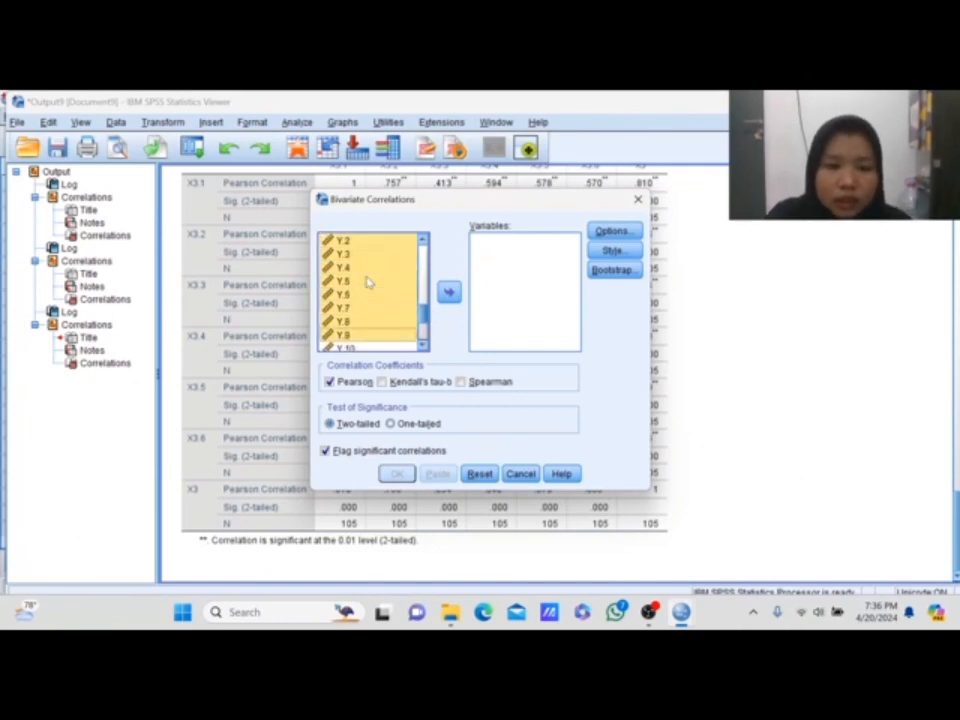
pyautogui.hotkey('shift', 'Down')
pyautogui.hotkey('shift', 'Down')
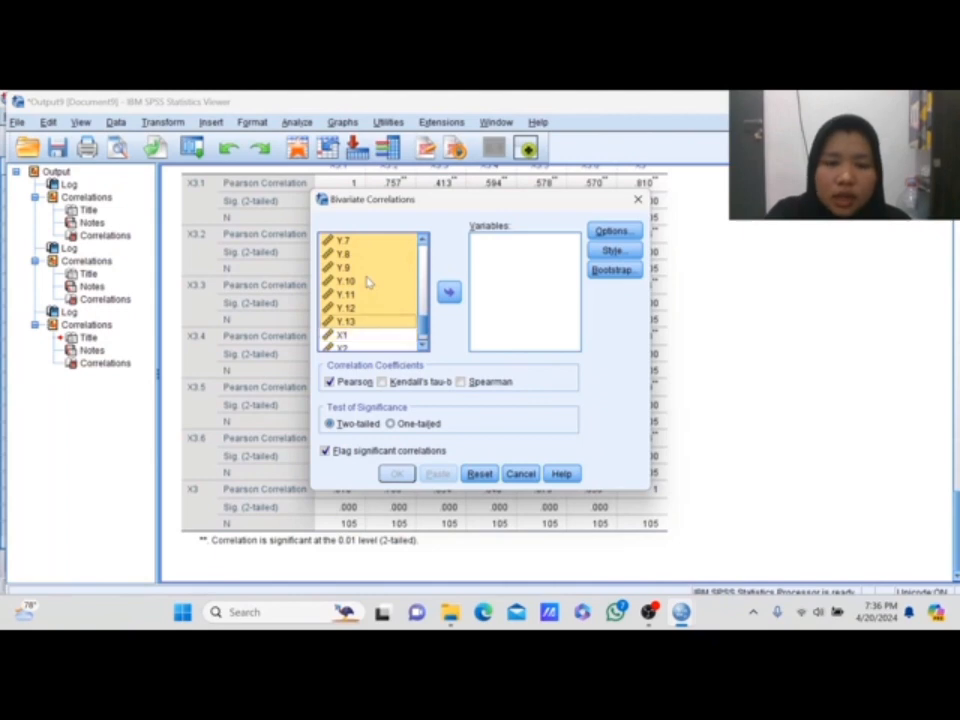
pyautogui.click(449, 291)
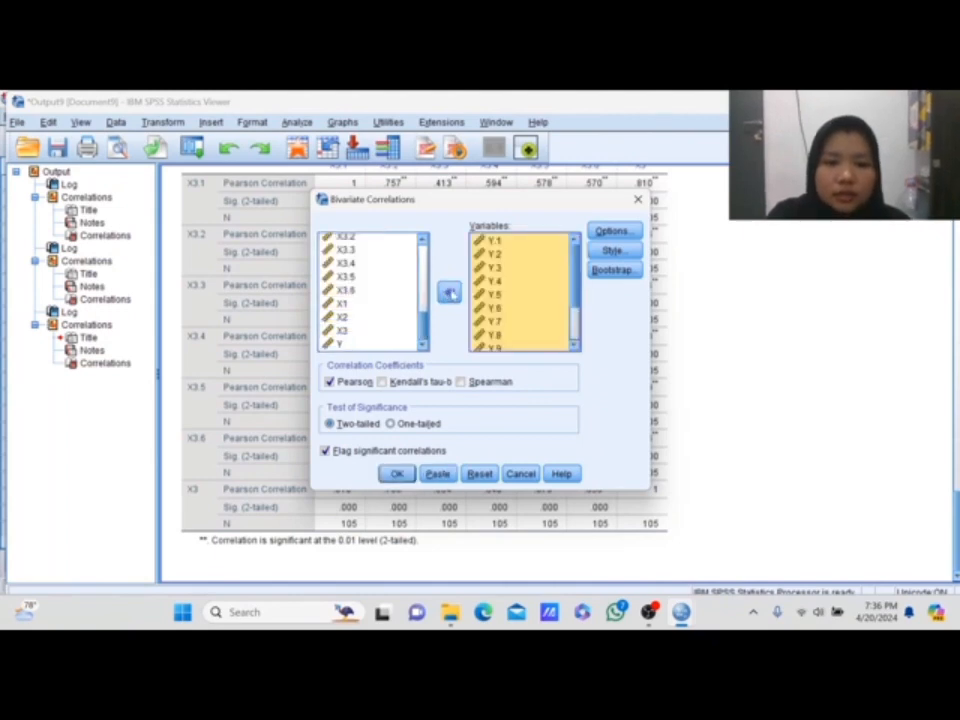
# Add the total variable Y to the analysis and run the two-tailed Pearson correlation
pyautogui.click(386, 343)
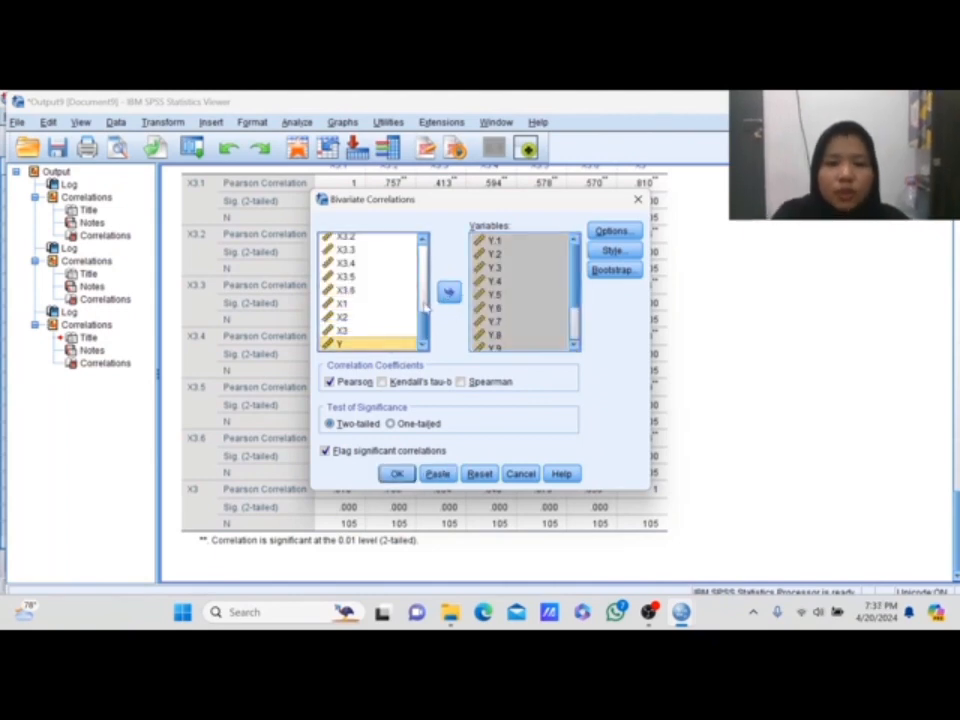
pyautogui.click(449, 291)
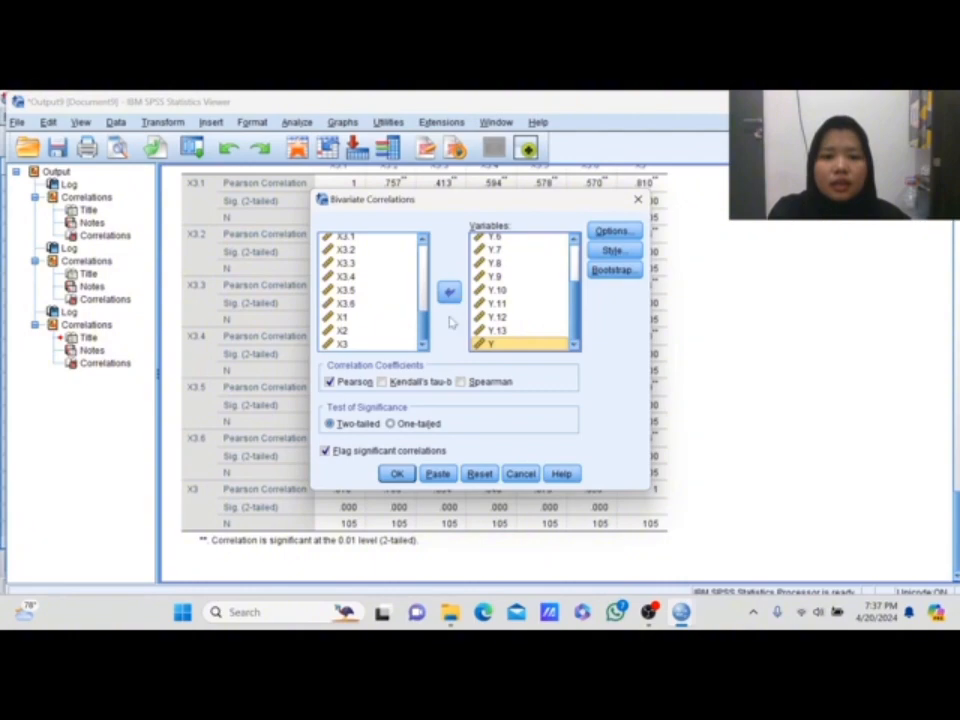
pyautogui.click(396, 473)
# Examine the Y correlation table, including each item's Pearson correlation and significance in the total Y column
pyautogui.scroll(-5, 500, 450)
pyautogui.scroll(5, 550, 440)
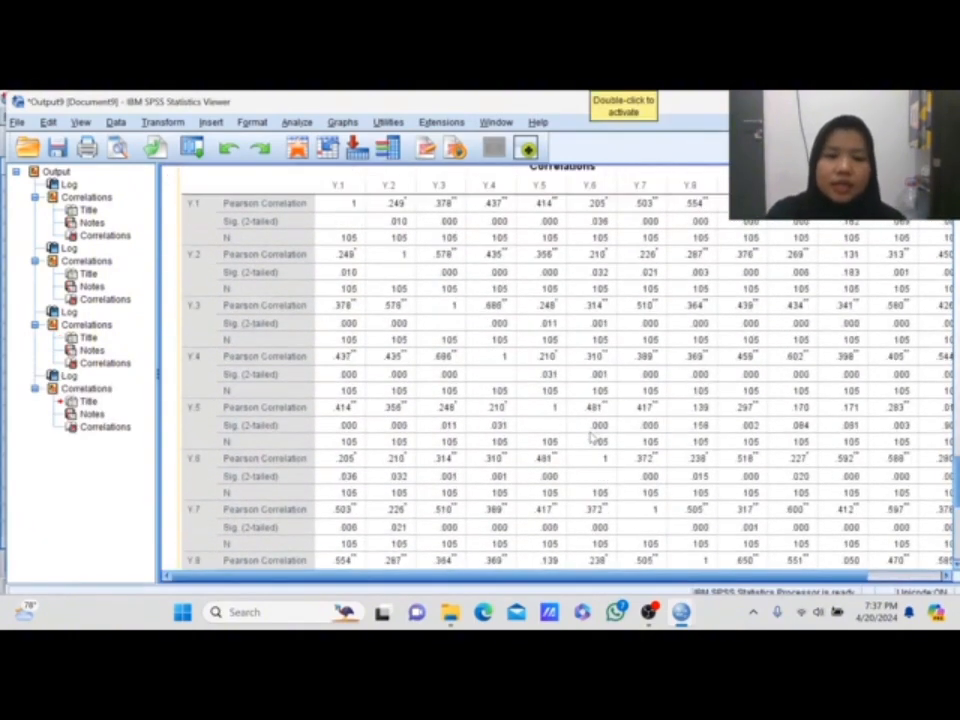
pyautogui.scroll(-5, 592, 432)
pyautogui.scroll(10, 598, 400)
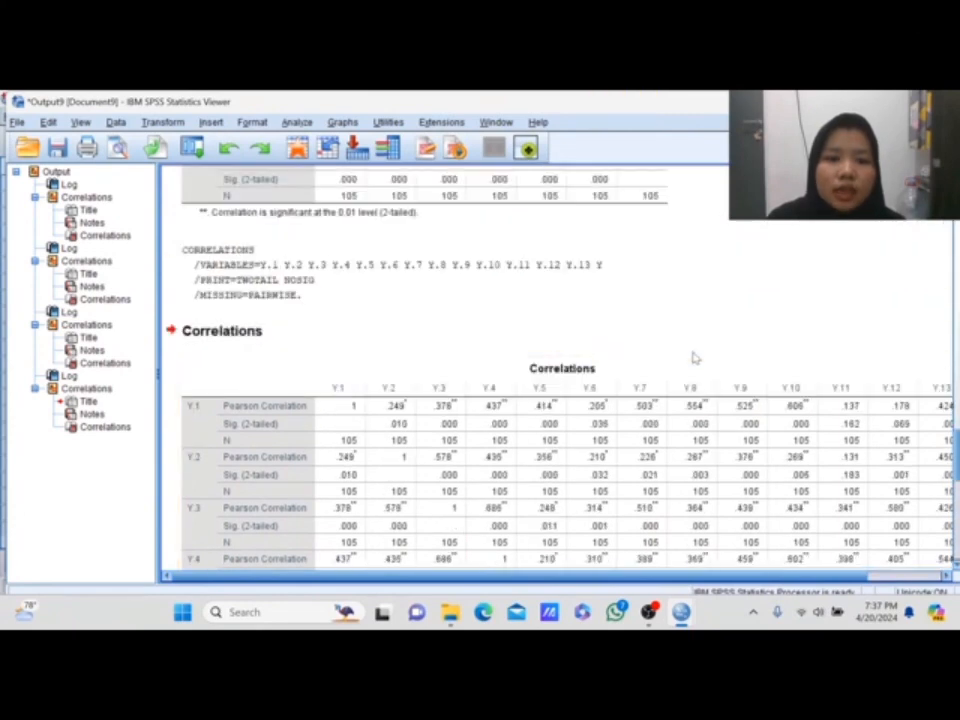
pyautogui.scroll(-3, 695, 357)
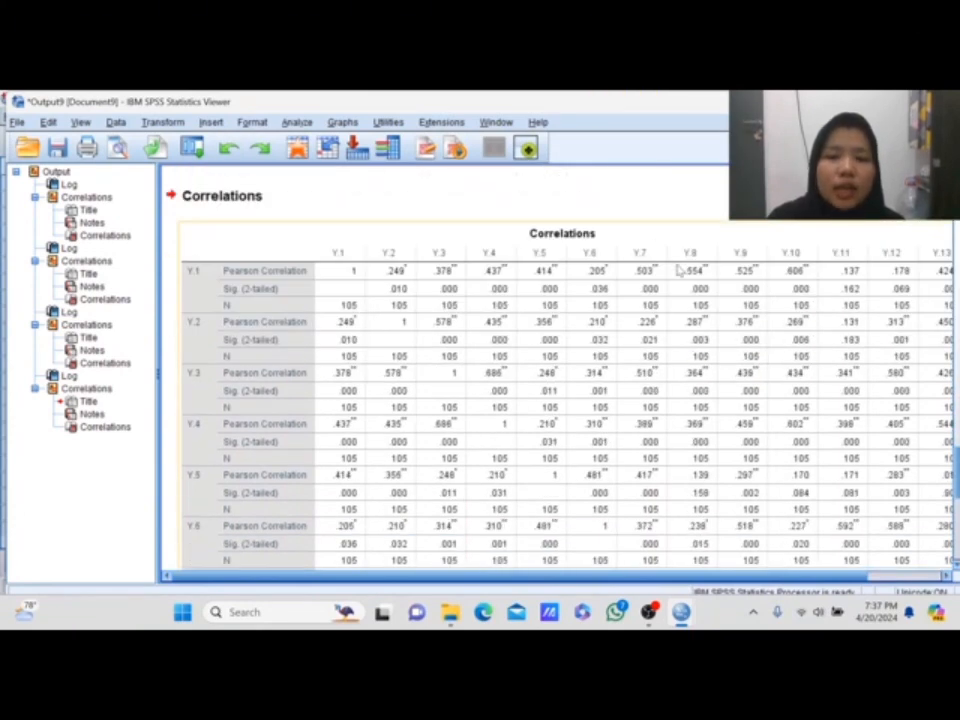
pyautogui.scroll(-3, 752, 290)
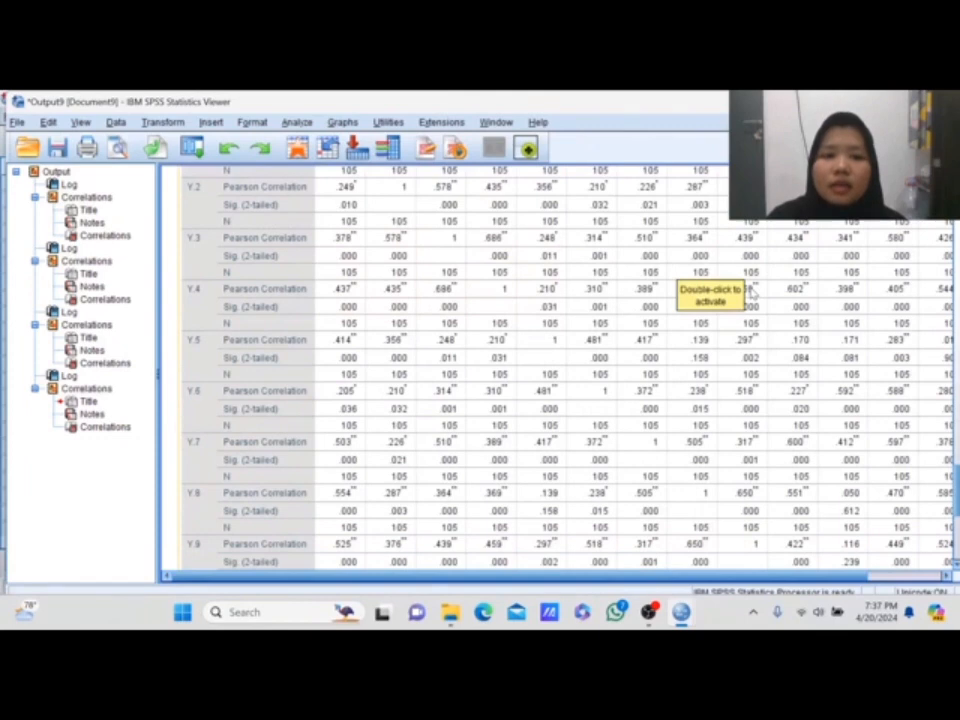
pyautogui.scroll(6, 705, 288)
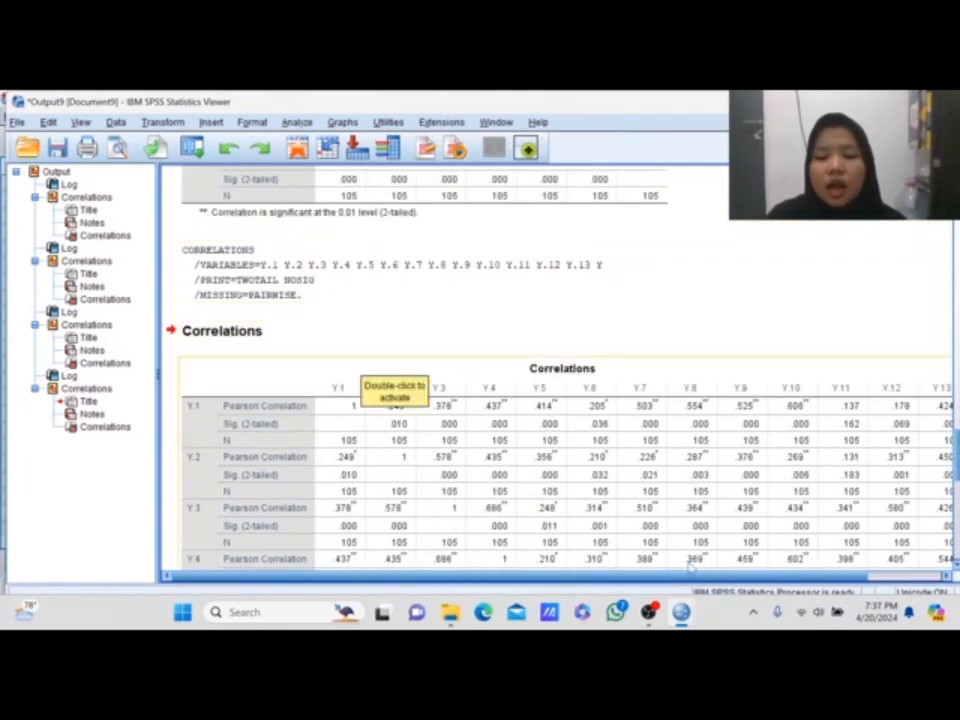
pyautogui.moveTo(671, 578); pyautogui.dragTo(752, 579)
pyautogui.scroll(-2, 769, 503)
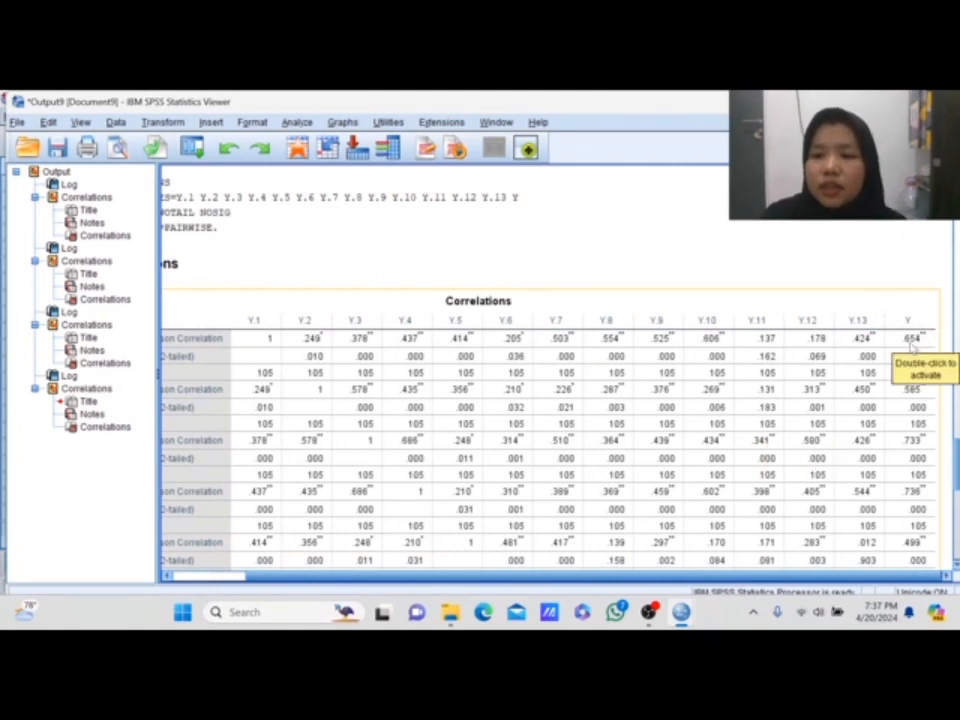
pyautogui.scroll(-3, 910, 342)
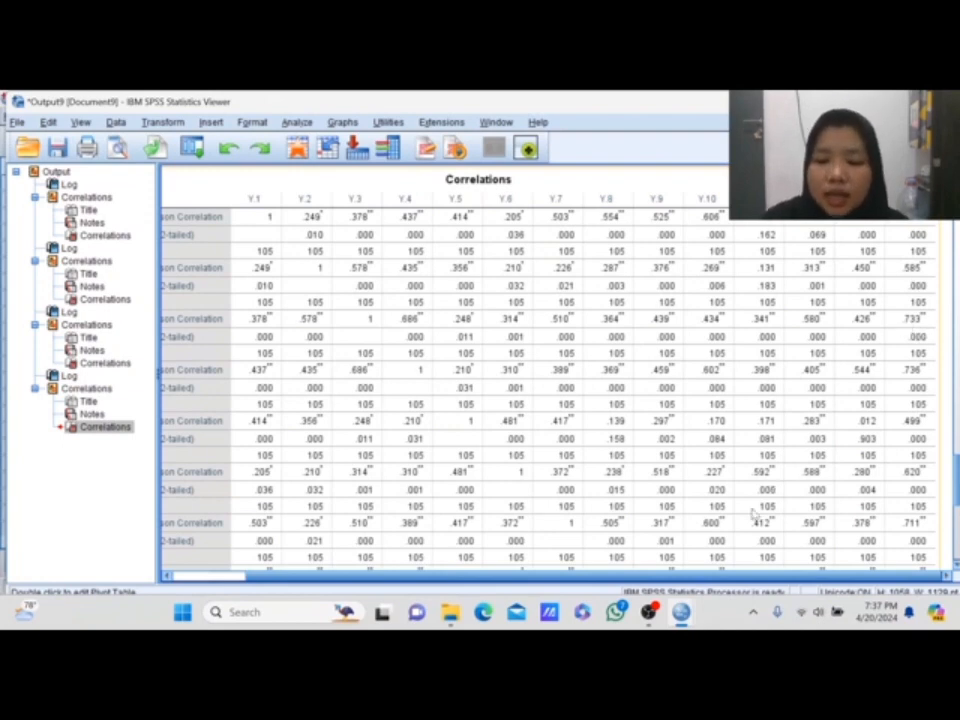
pyautogui.hscroll(-2, 690, 520)
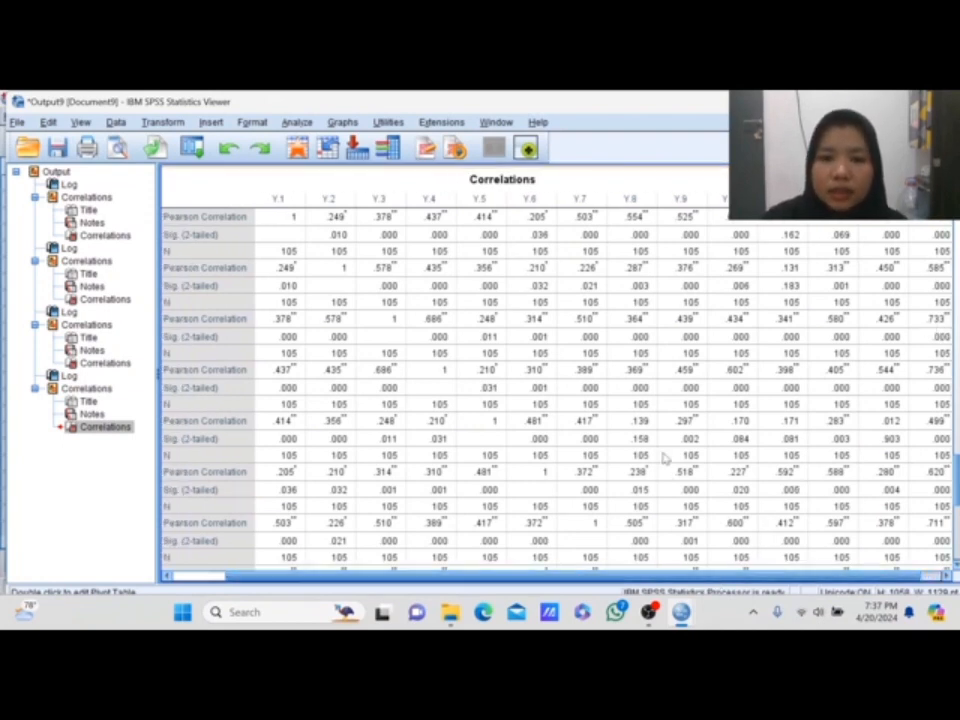
# Review the X3, X2 and X1 correlation tables, checking each item's correlation and significance against its total score
pyautogui.scroll(8, 663, 470)
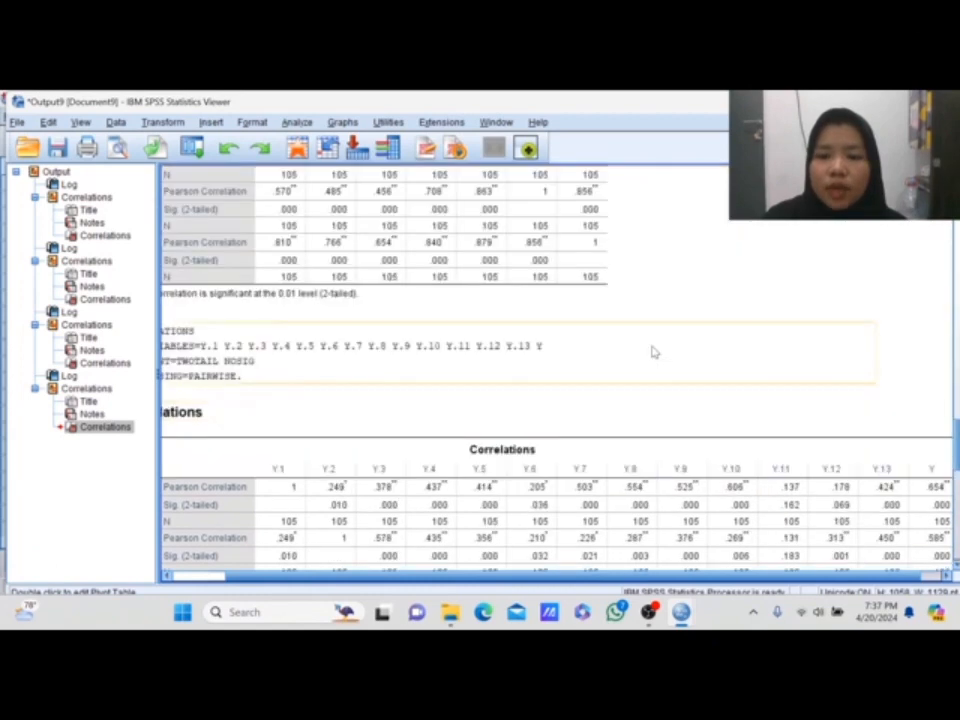
pyautogui.scroll(1, 589, 343)
pyautogui.scroll(-8, 588, 343)
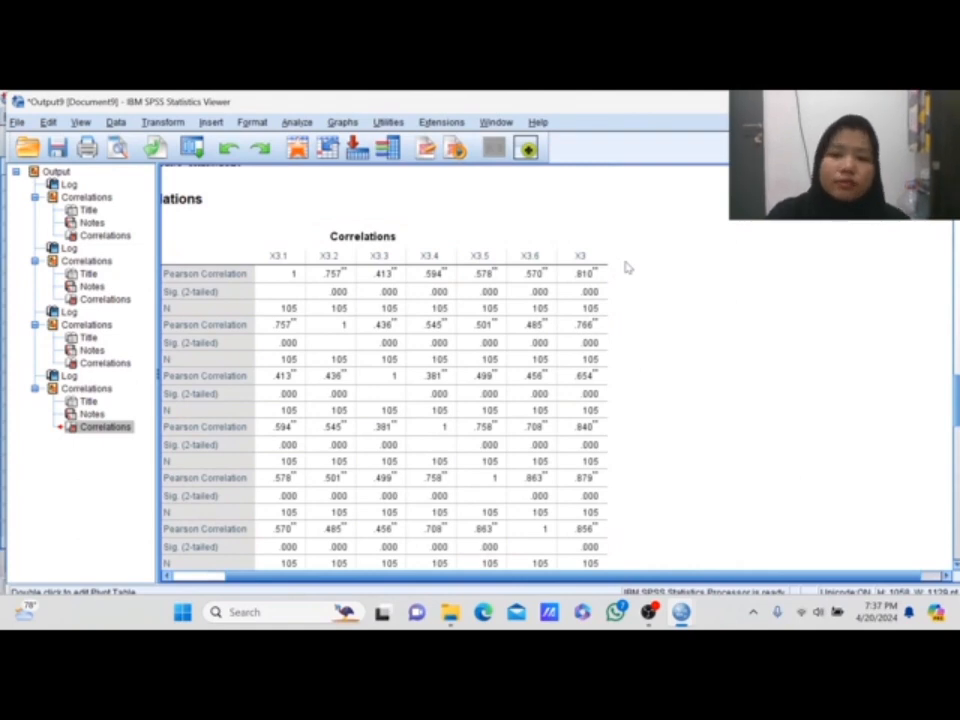
pyautogui.scroll(-1, 587, 285)
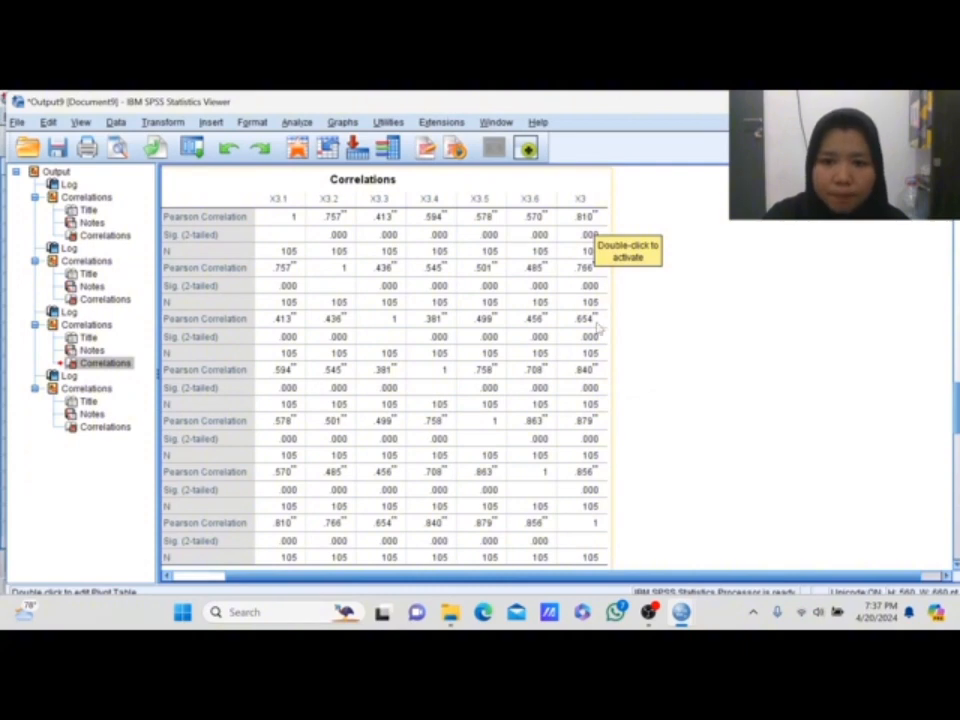
pyautogui.scroll(2, 662, 313)
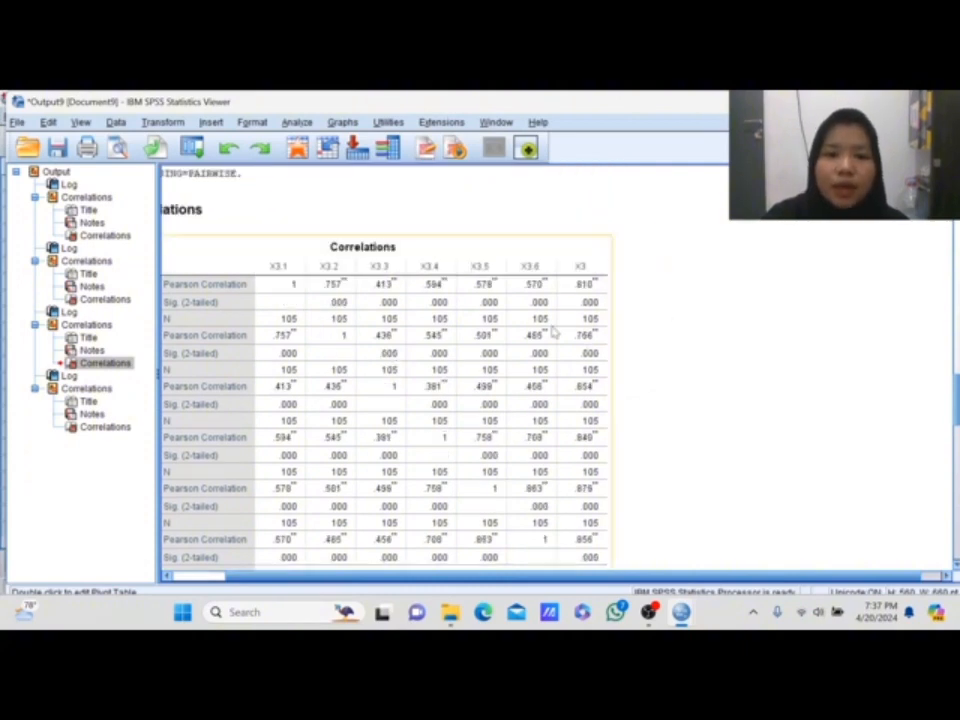
pyautogui.scroll(20, 553, 333)
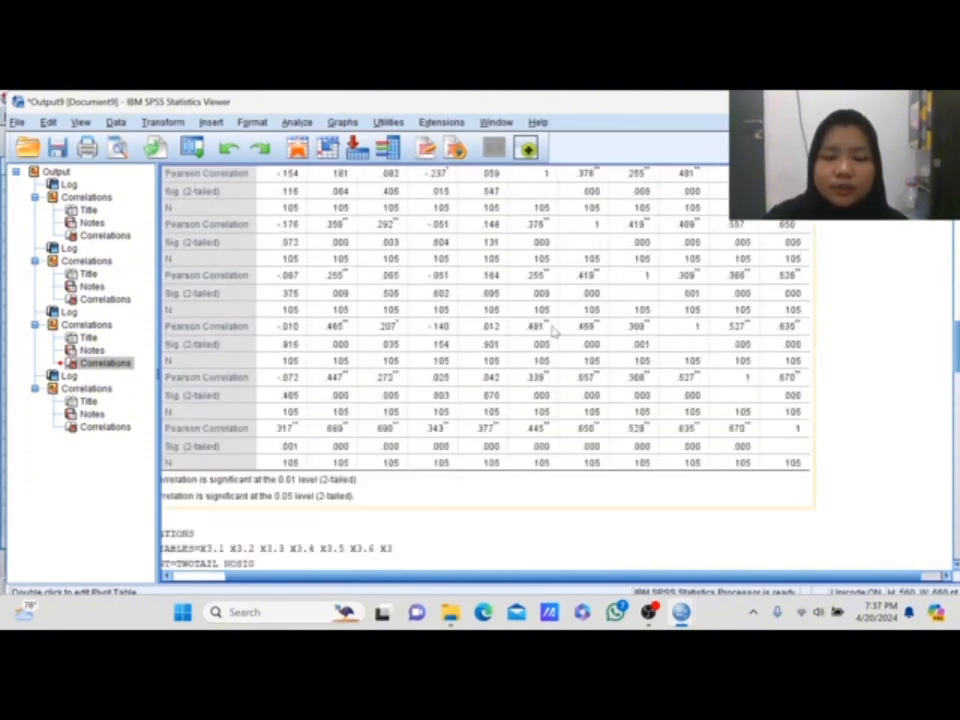
pyautogui.scroll(2, 553, 333)
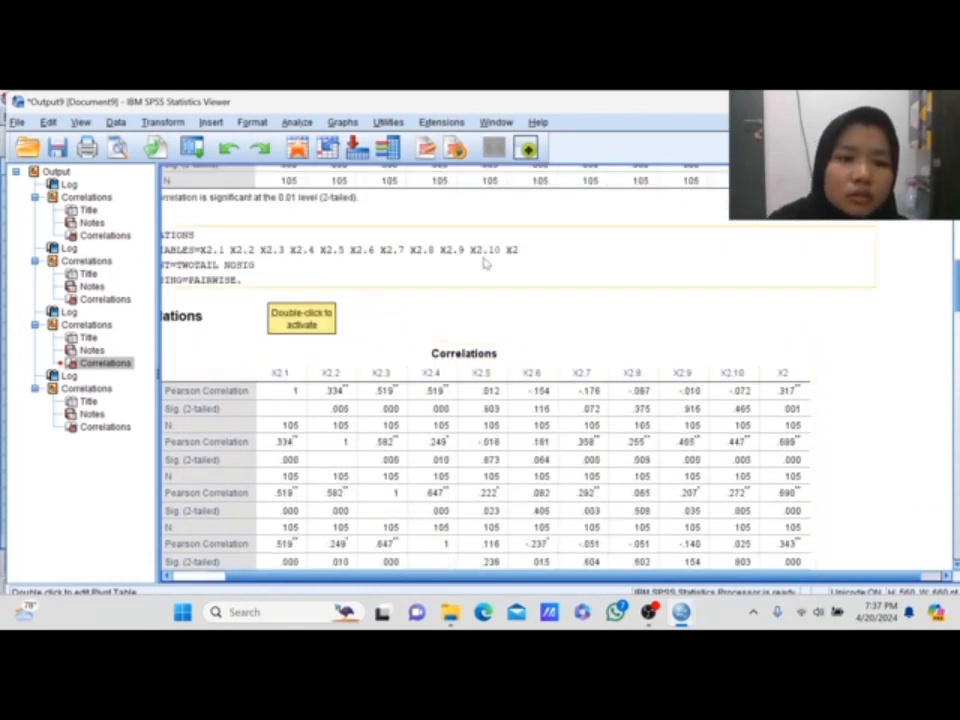
pyautogui.scroll(-2, 792, 440)
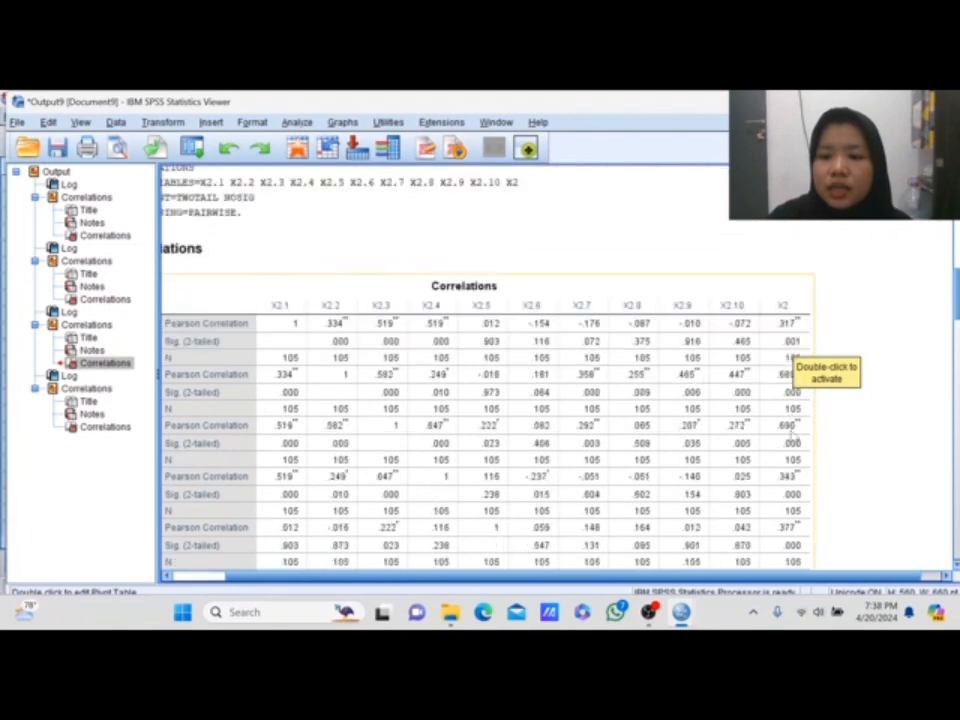
pyautogui.scroll(-4, 781, 440)
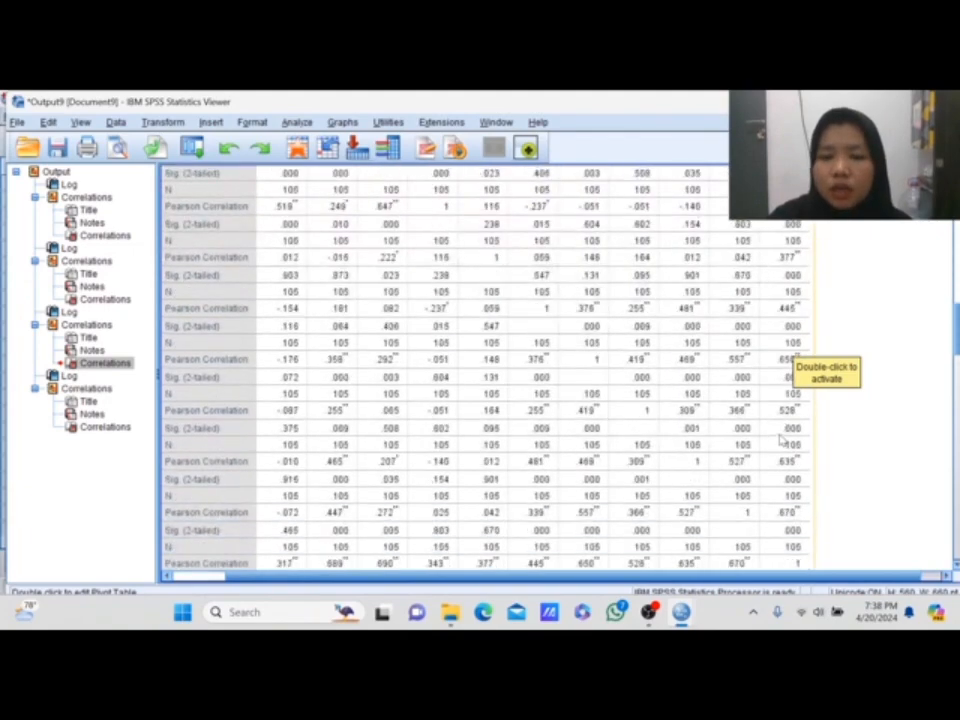
pyautogui.scroll(1, 781, 440)
pyautogui.scroll(6, 782, 326)
pyautogui.scroll(4, 782, 326)
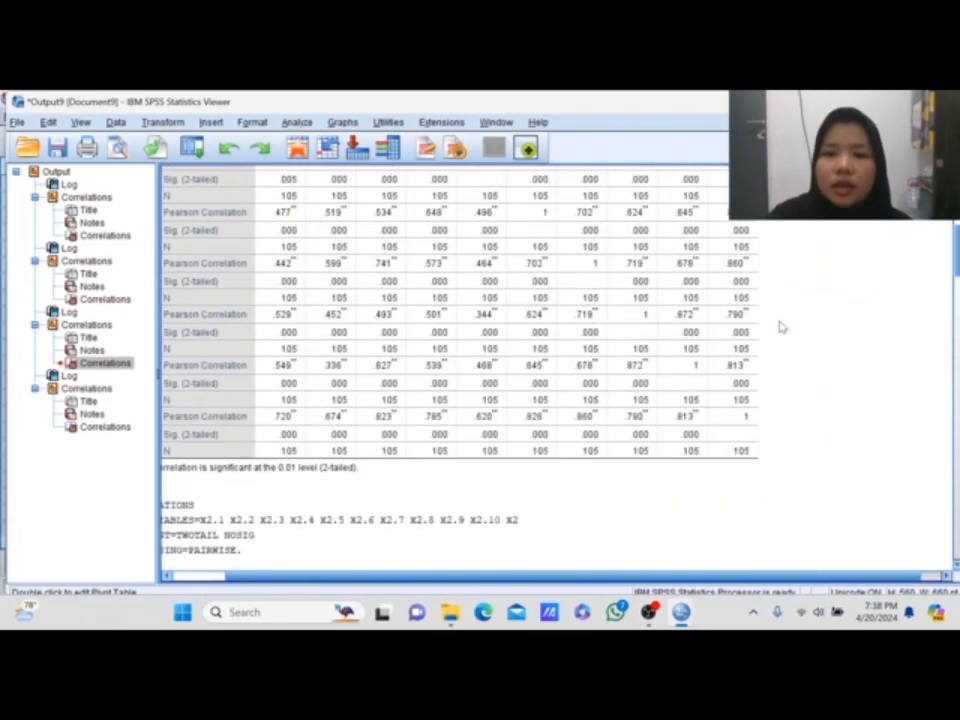
pyautogui.scroll(10, 601, 366)
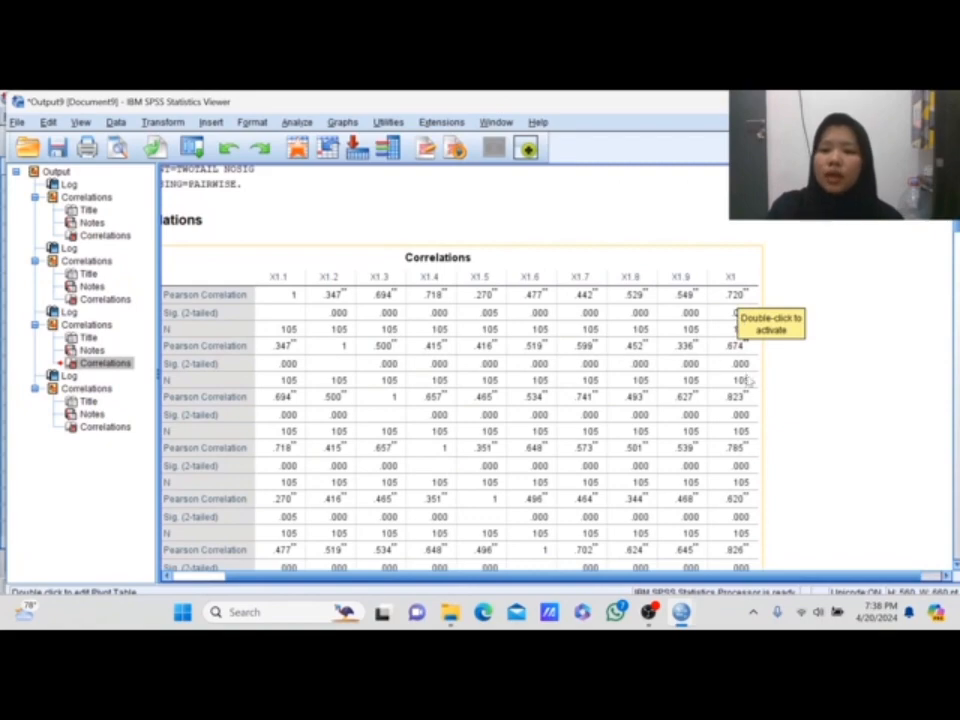
# Review the correlation tables once more, from the X1 table down to the Y table and its total row
pyautogui.scroll(-10, 740, 410)
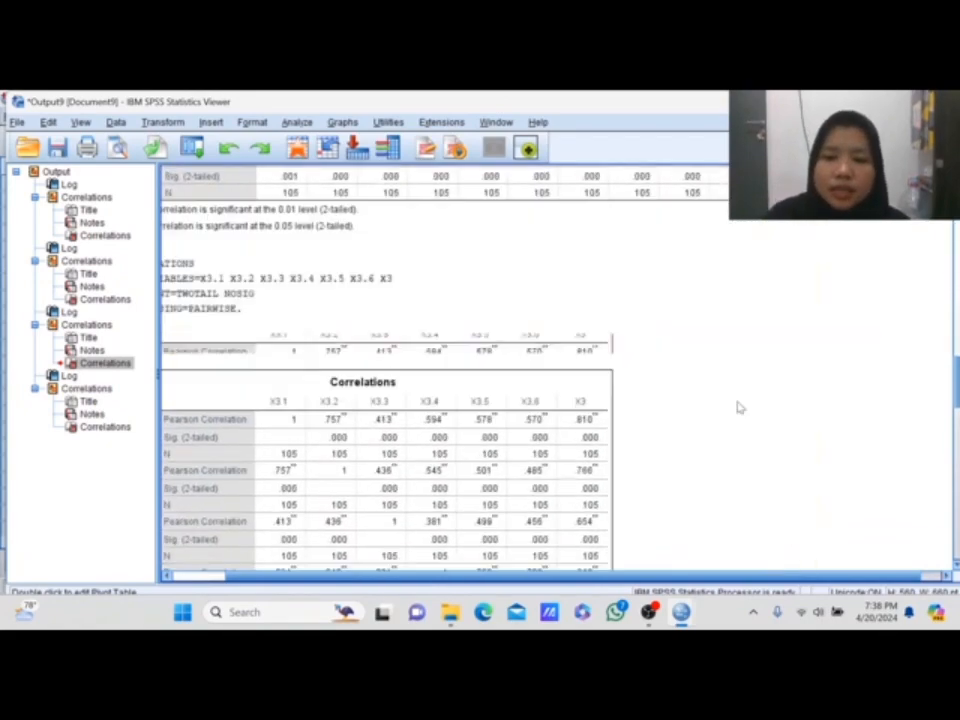
pyautogui.scroll(3, 642, 398)
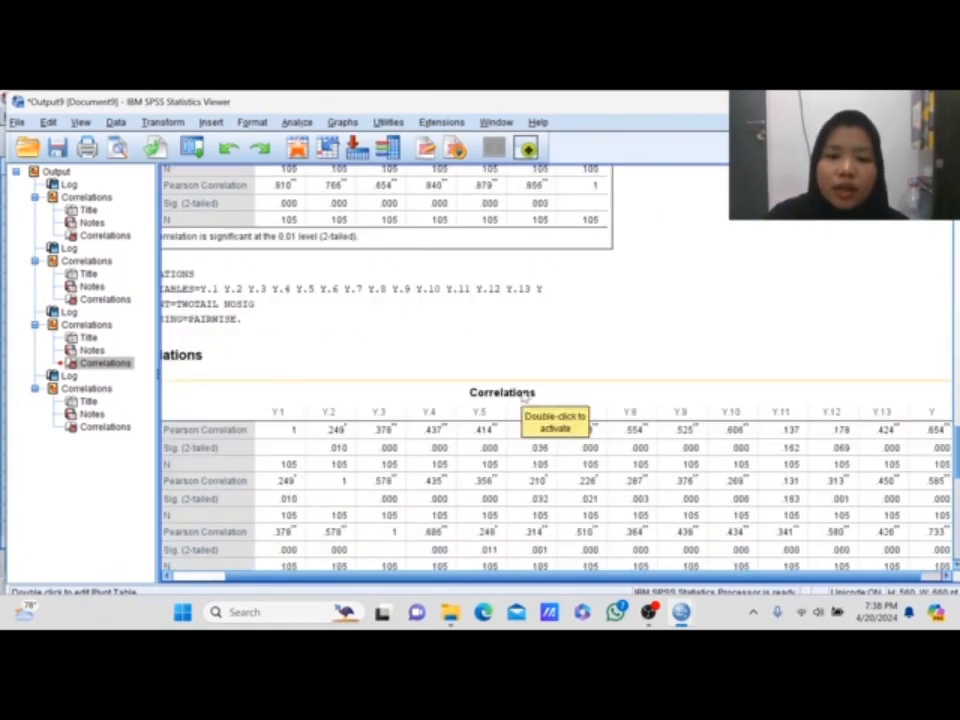
pyautogui.scroll(-5, 525, 396)
pyautogui.scroll(-3, 503, 317)
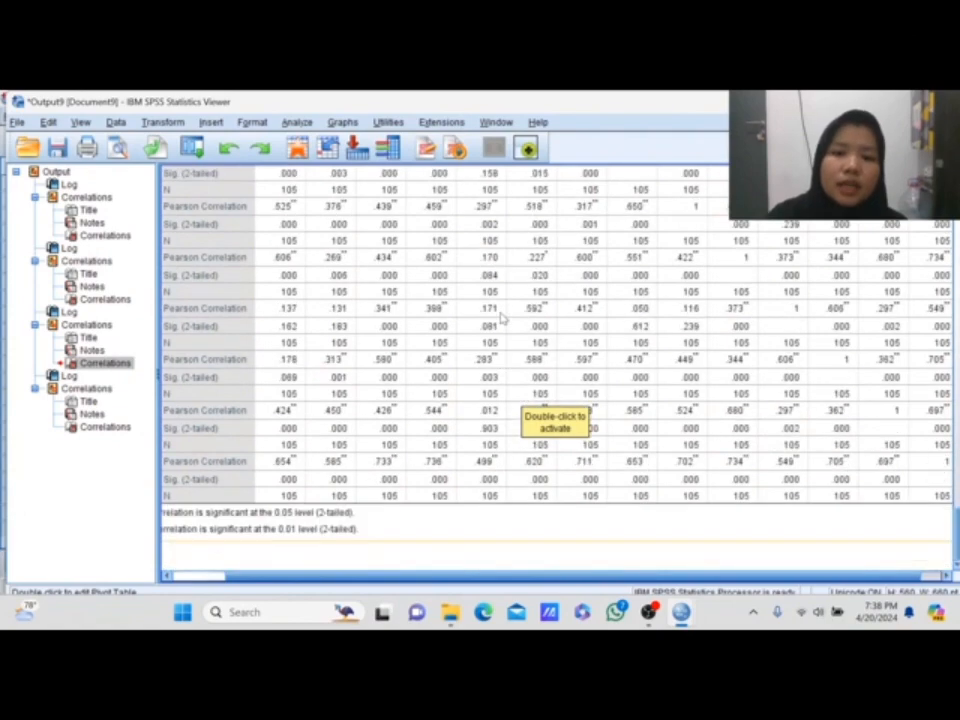
pyautogui.scroll(15, 503, 317)
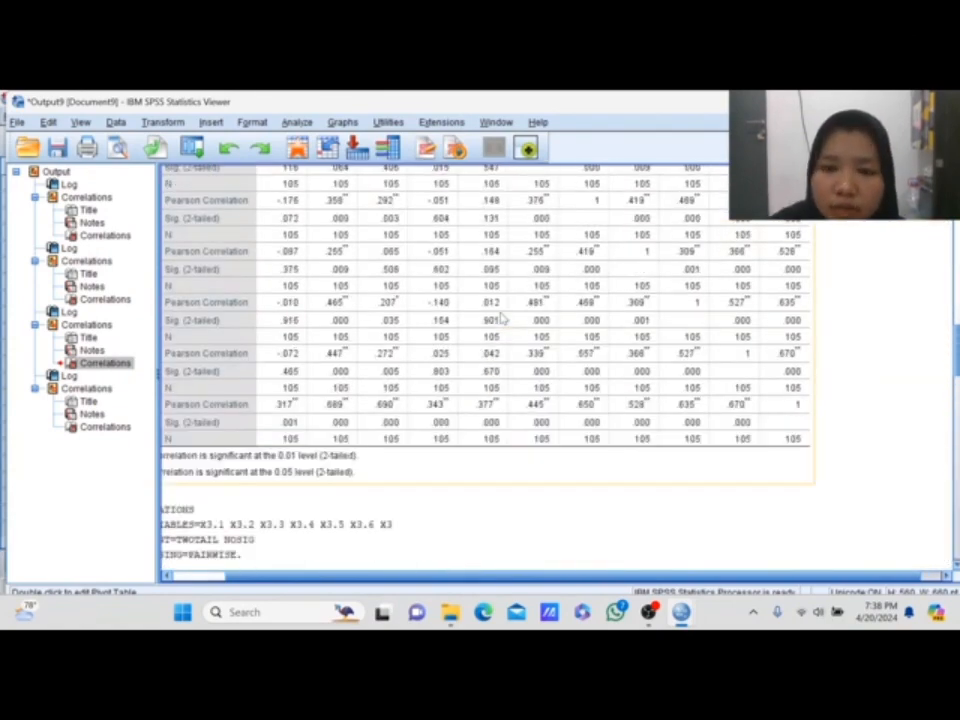
pyautogui.scroll(-3, 543, 303)
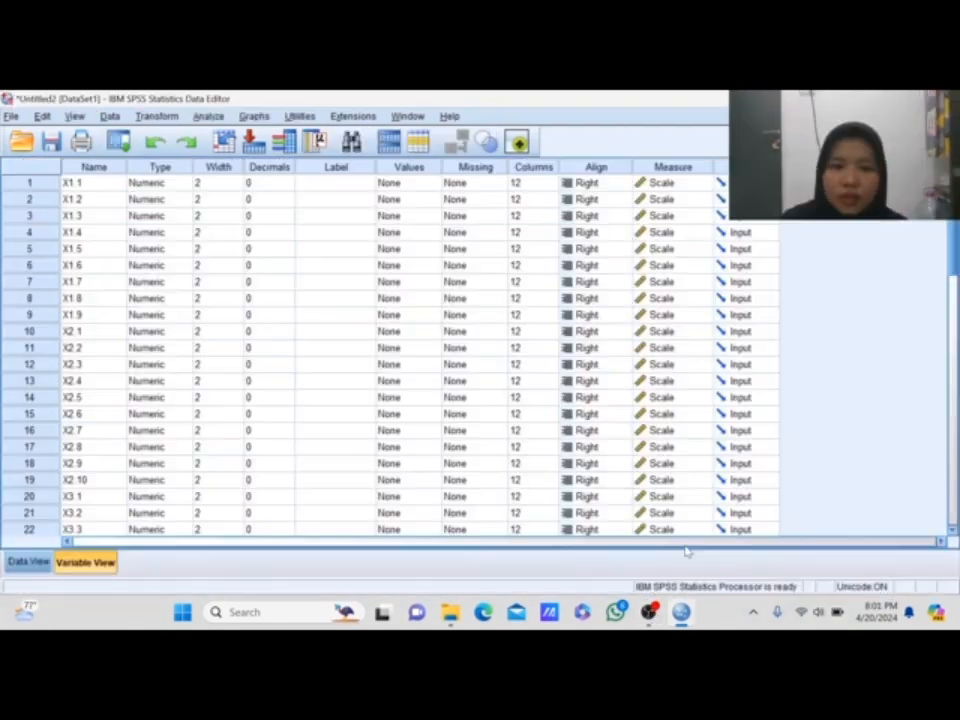
# Start a Reliability Analysis from the dataset and remove all the Y items from its item list
pyautogui.scroll(-5, 414, 294)
pyautogui.scroll(5, 414, 294)
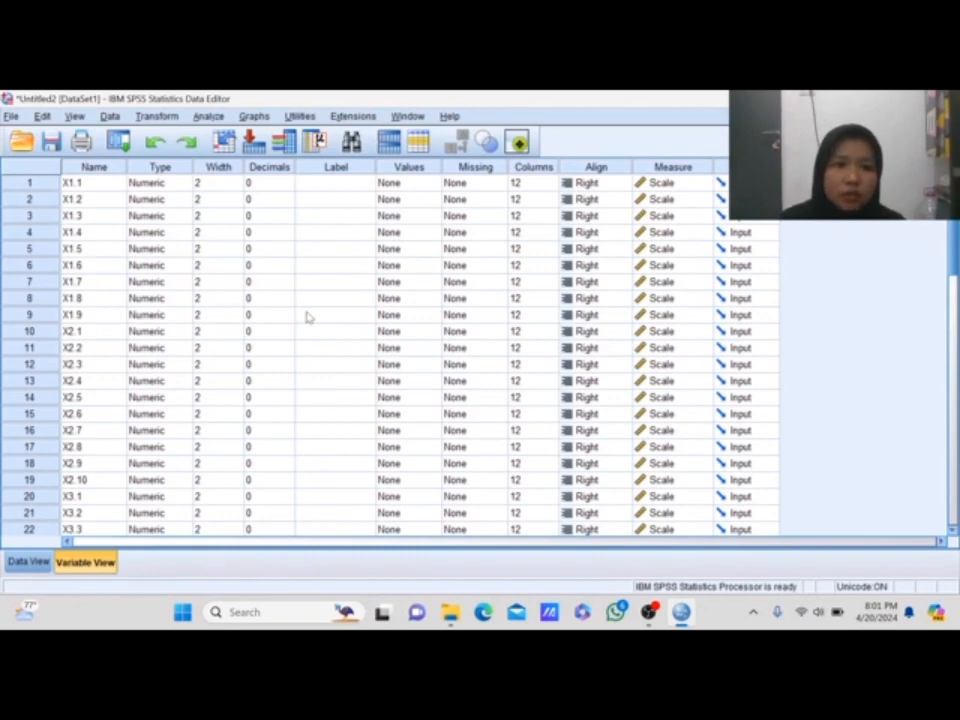
pyautogui.scroll(-4, 279, 330)
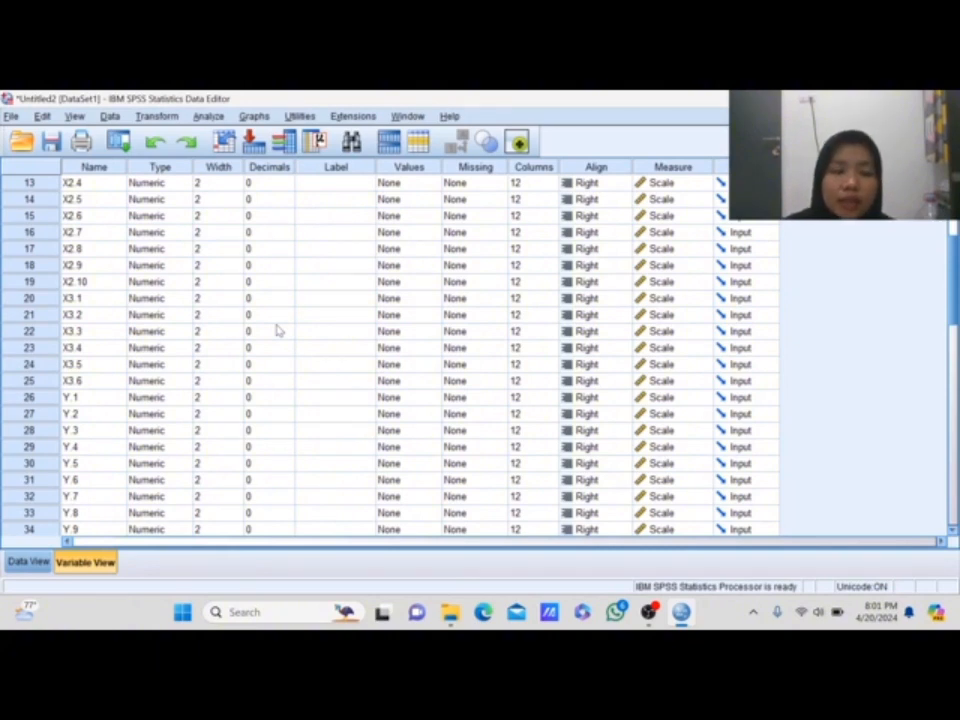
pyautogui.scroll(-4, 279, 330)
pyautogui.scroll(8, 279, 330)
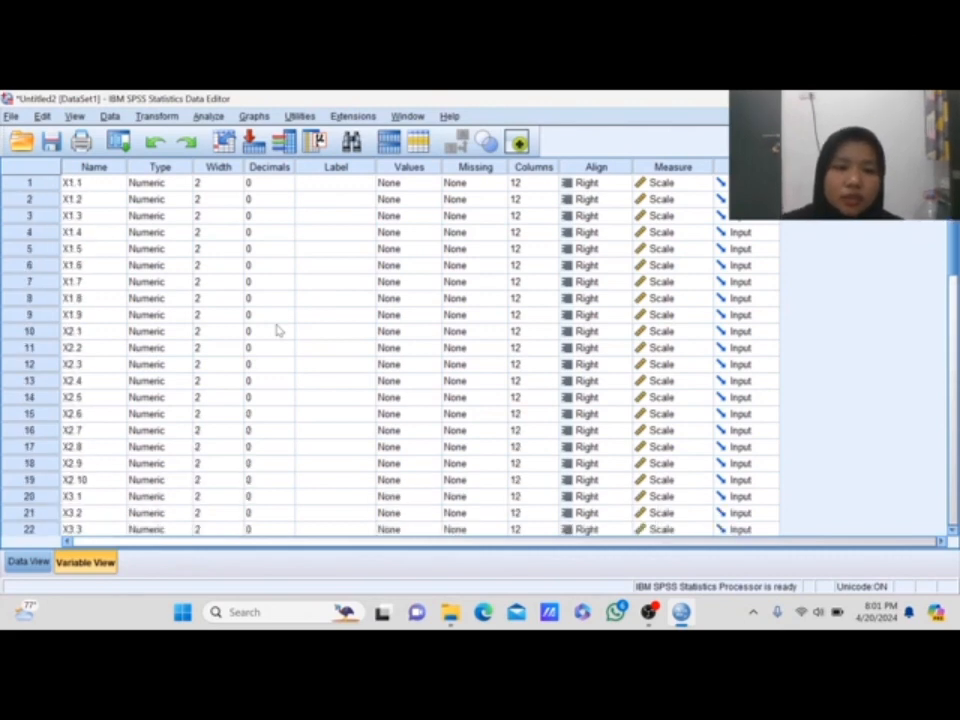
pyautogui.click(208, 117)
pyautogui.moveTo(298, 378)
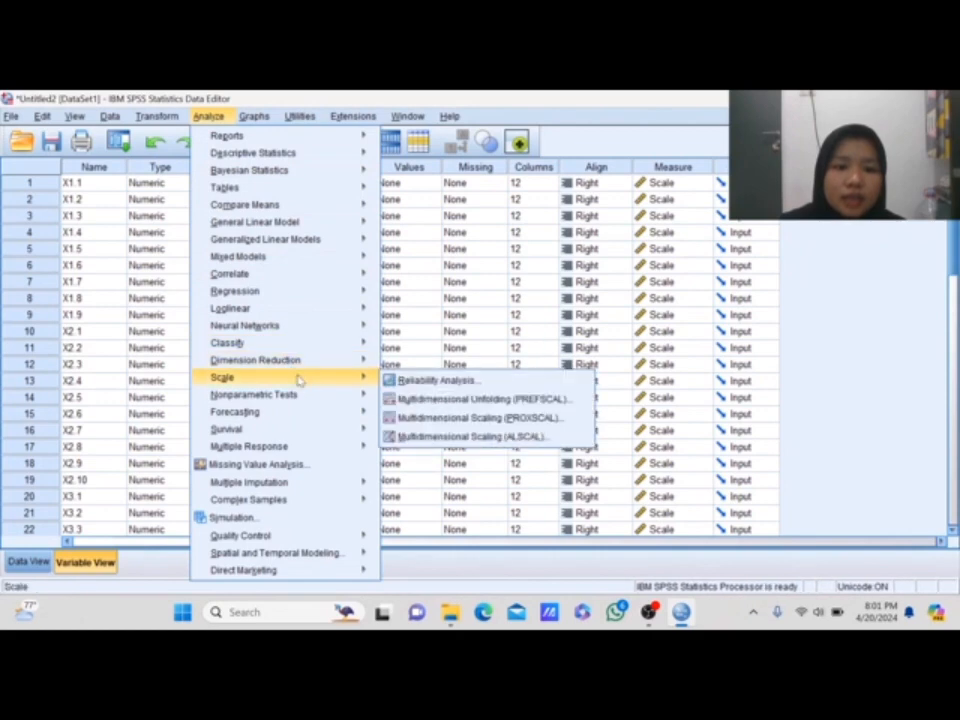
pyautogui.click(420, 383)
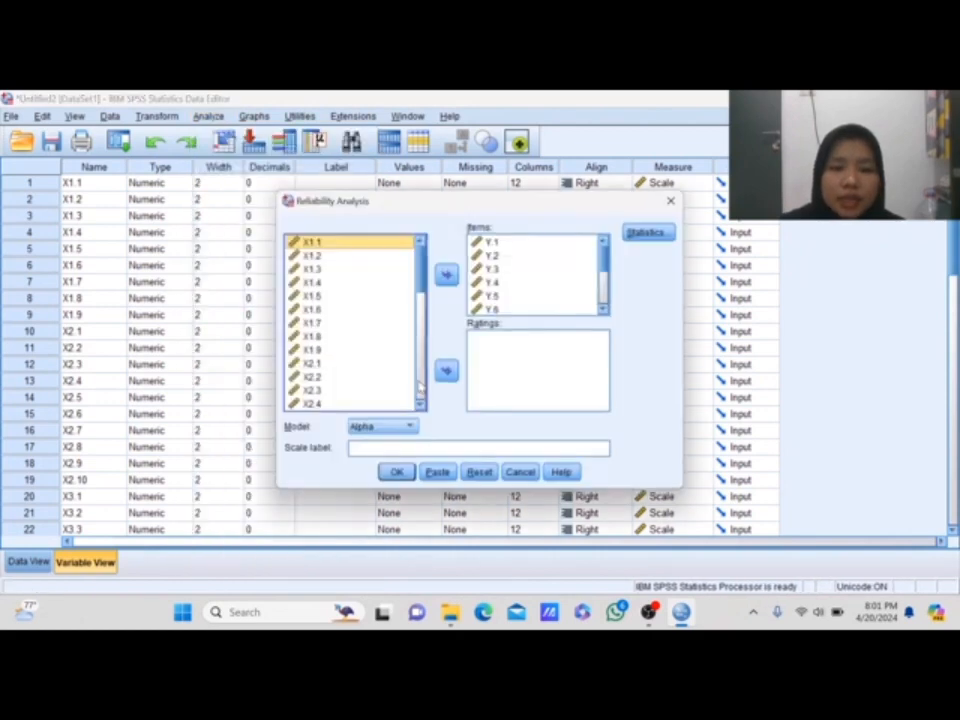
pyautogui.click(500, 241)
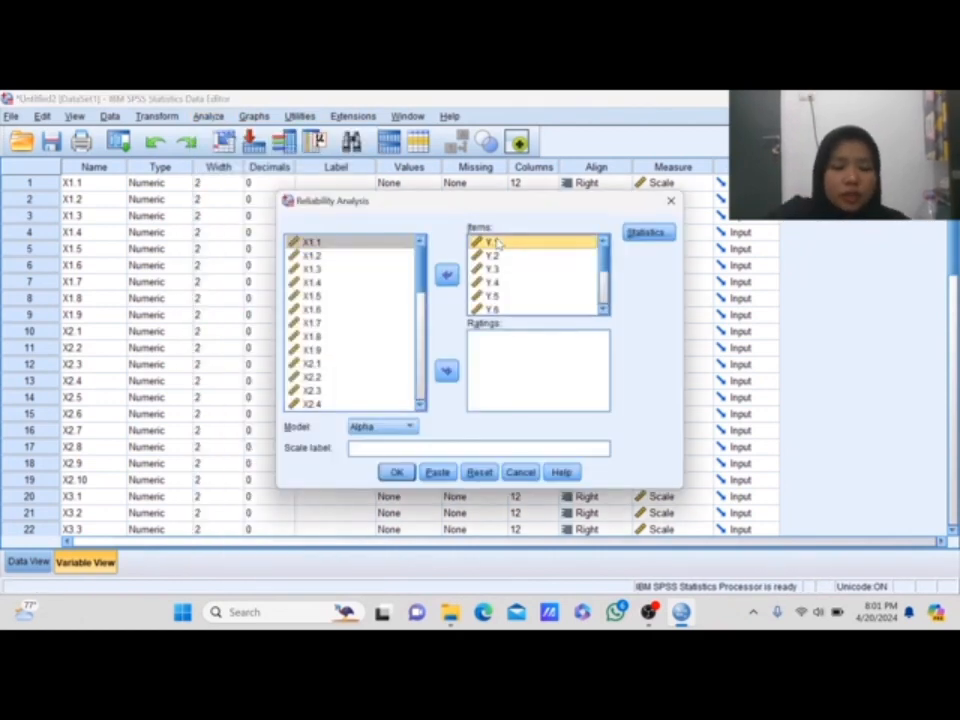
pyautogui.hotkey('ctrl', 'a')
pyautogui.click(446, 275)
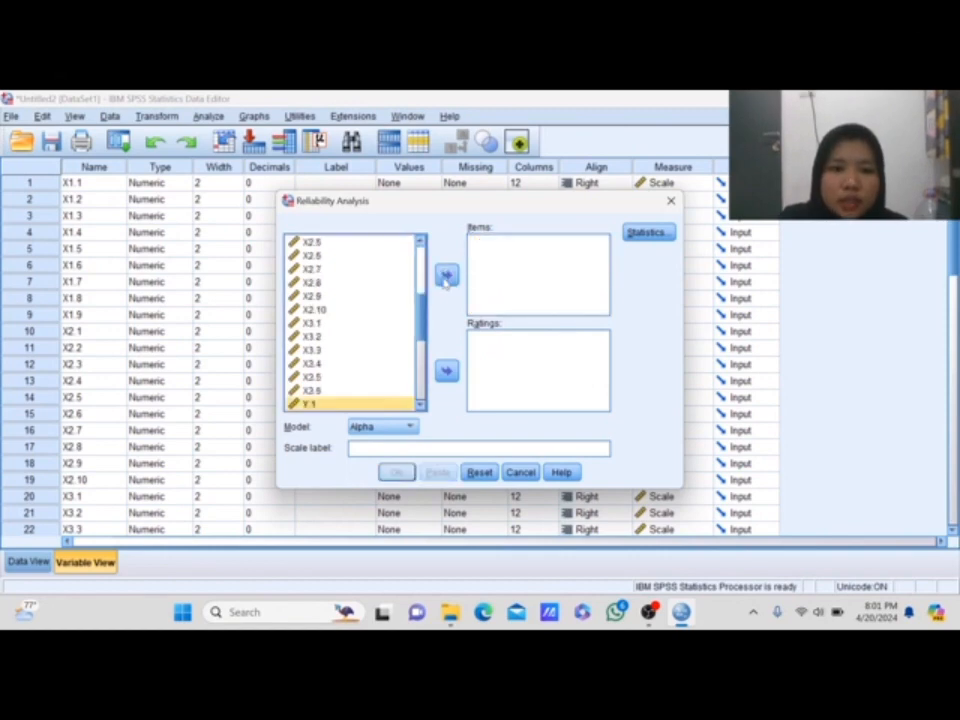
# Add the items X1.1 through X1.9 to the reliability analysis
pyautogui.moveTo(422, 316); pyautogui.dragTo(414, 208)
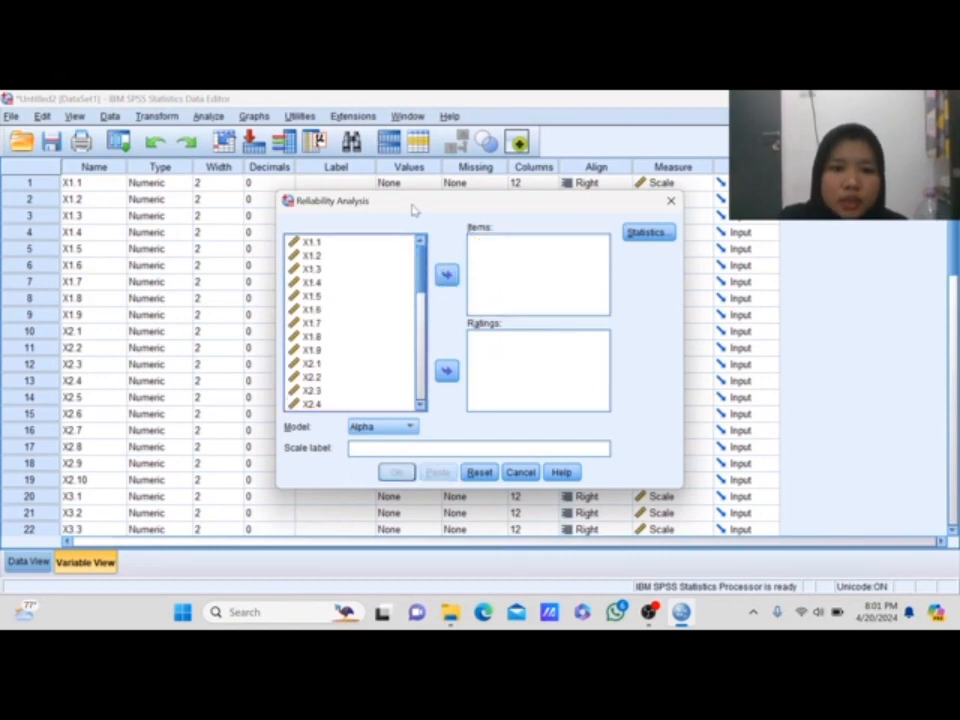
pyautogui.click(349, 245)
pyautogui.hotkey('shift', 'Down')
pyautogui.hotkey('shift', 'Down')
pyautogui.hotkey('shift', 'Down')
pyautogui.hotkey('shift', 'Down')
pyautogui.hotkey('shift', 'Down')
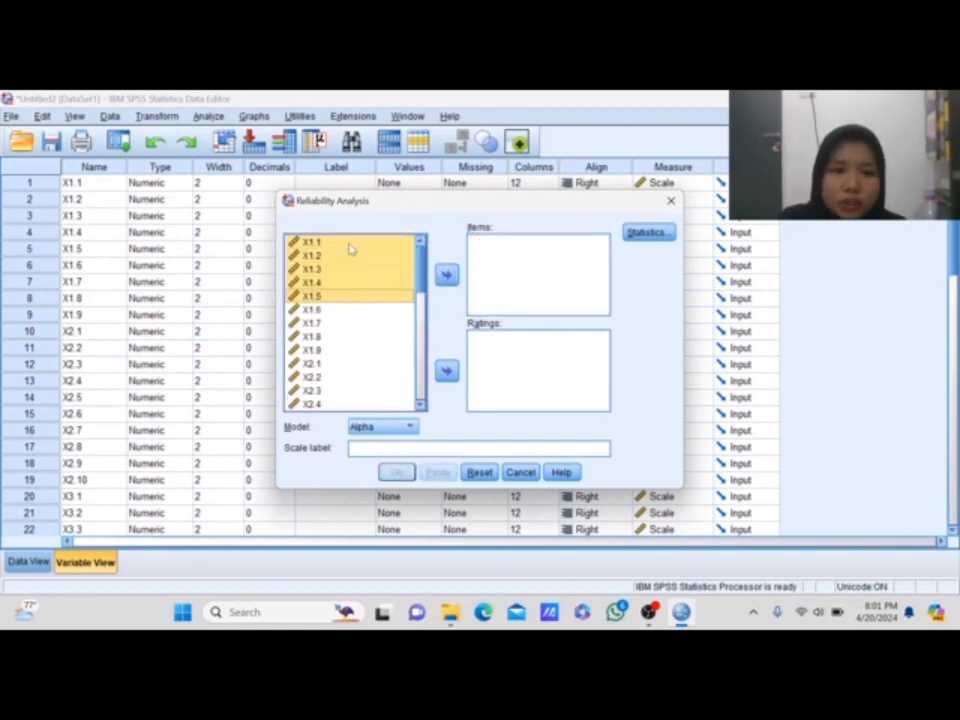
pyautogui.hotkey('shift', 'Down')
pyautogui.hotkey('shift', 'Down')
pyautogui.hotkey('shift', 'Down')
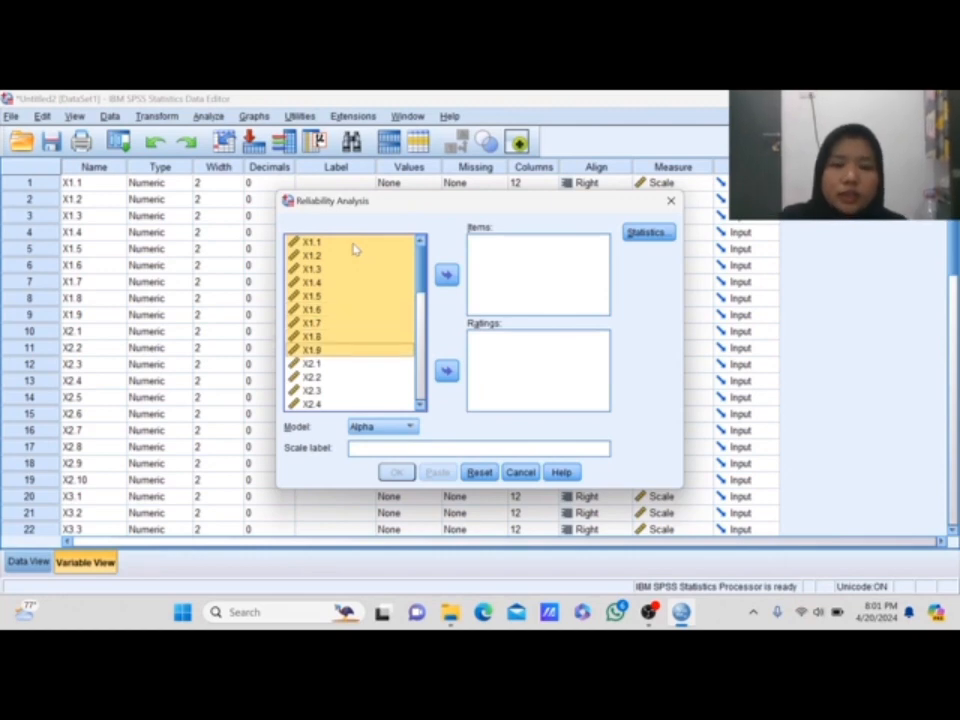
pyautogui.click(443, 272)
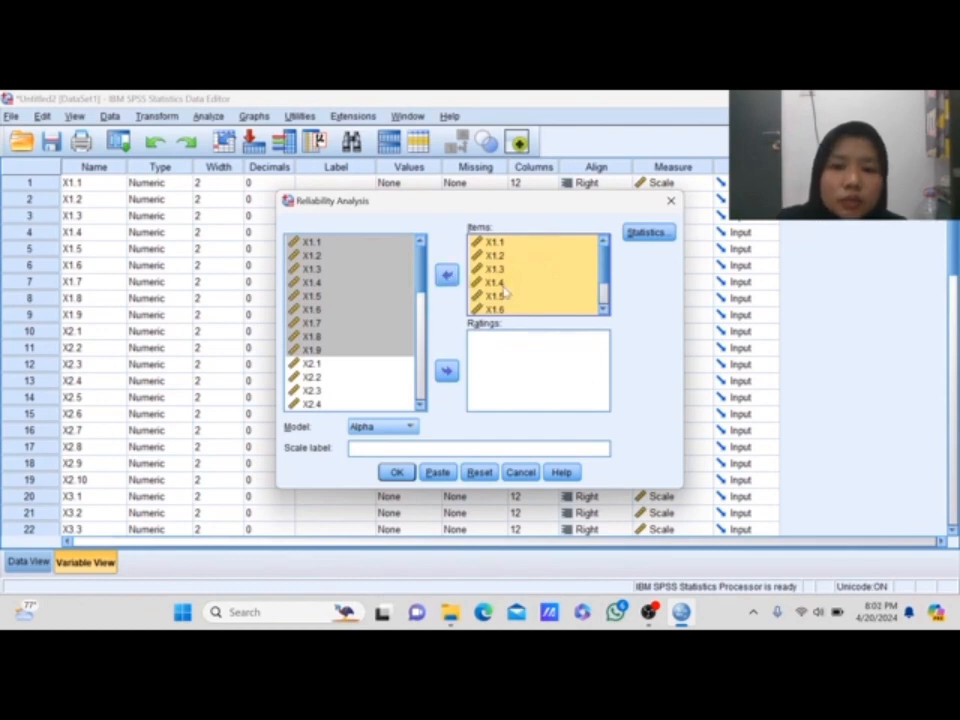
# Run the Alpha reliability analysis with descriptives for Item, Scale and Scale if item deleted, and look over the X1 output
pyautogui.scroll(-10, 421, 390)
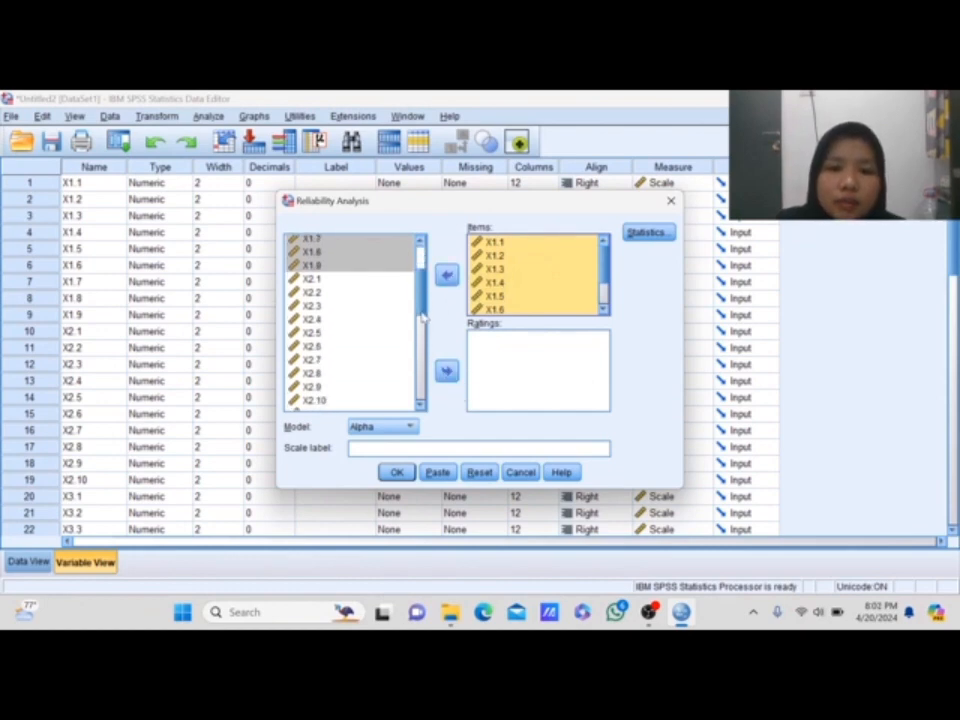
pyautogui.moveTo(420, 382); pyautogui.dragTo(424, 202)
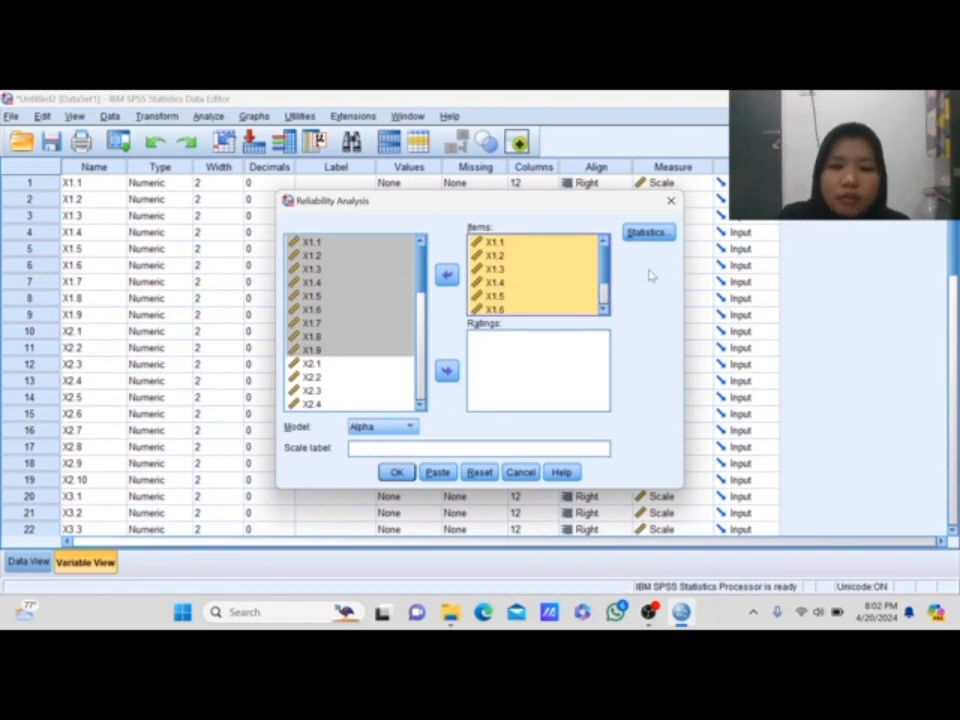
pyautogui.click(651, 234)
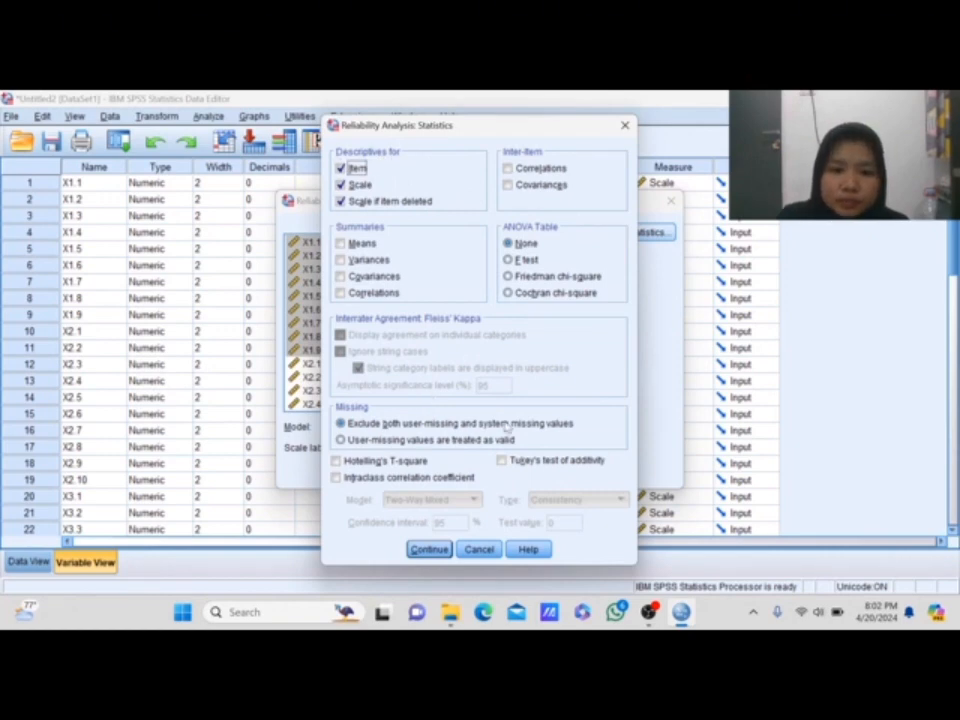
pyautogui.click(429, 550)
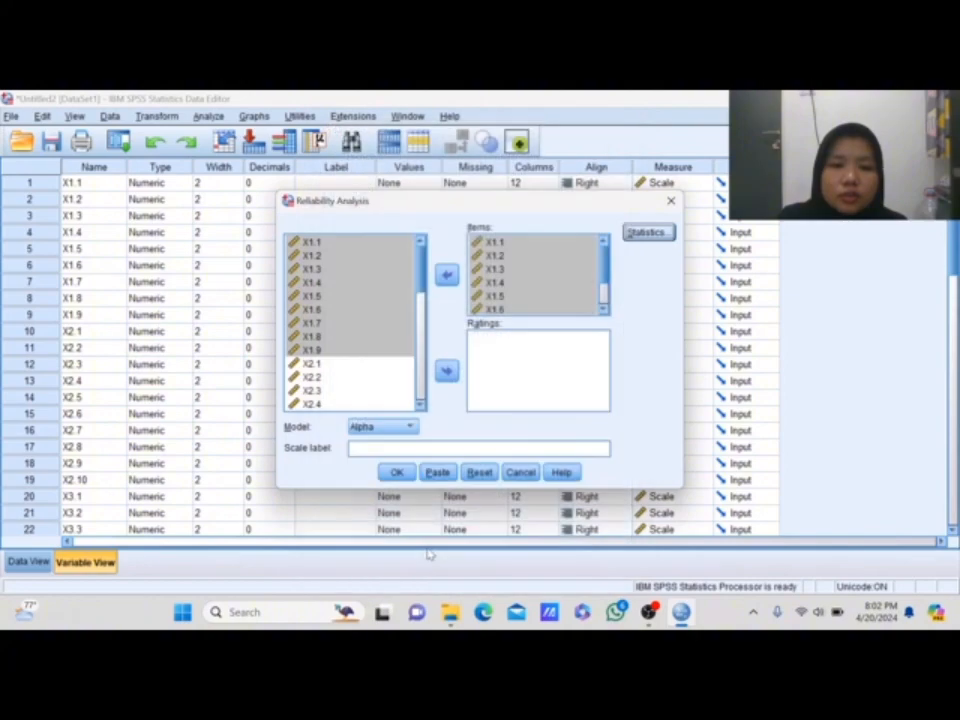
pyautogui.click(396, 472)
pyautogui.scroll(-5, 366, 377)
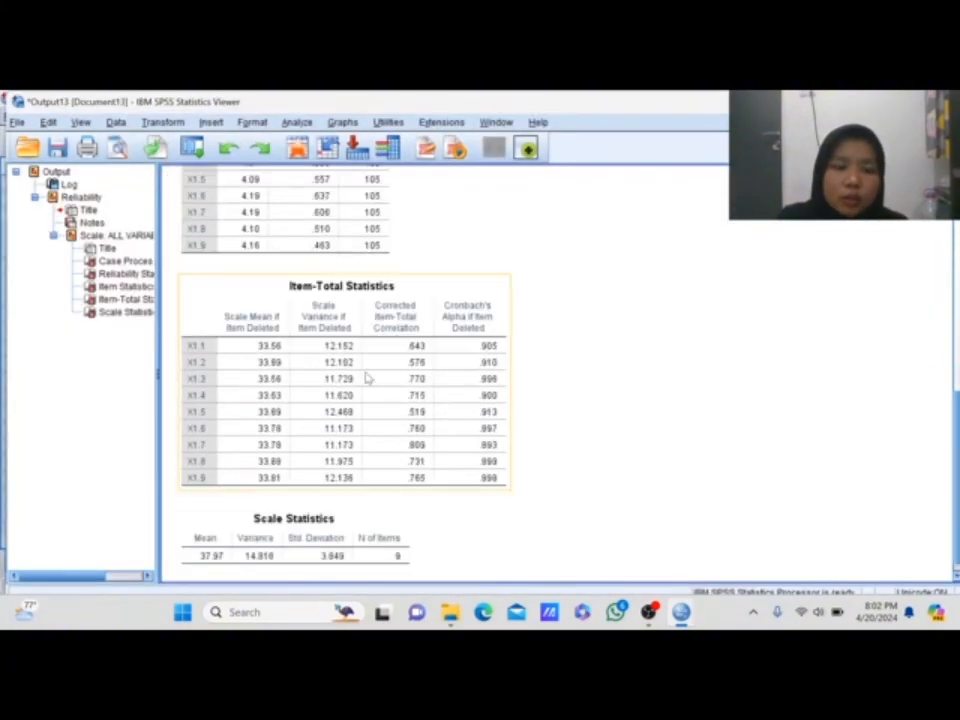
pyautogui.scroll(6, 369, 287)
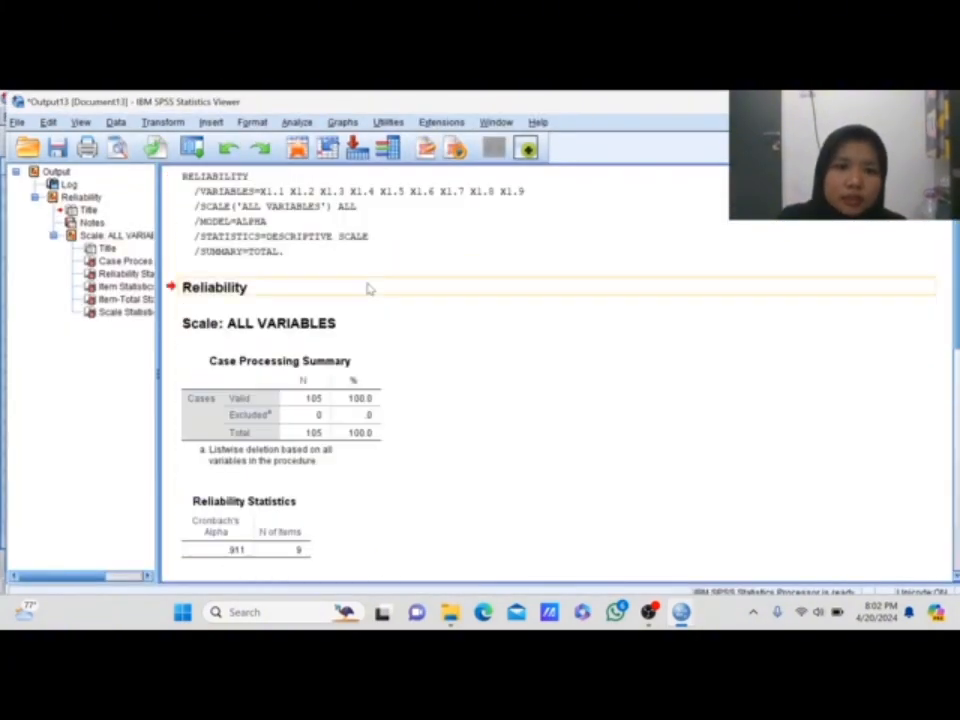
# Reopen the Reliability Analysis and remove all the X1 items from its item list
pyautogui.click(297, 122)
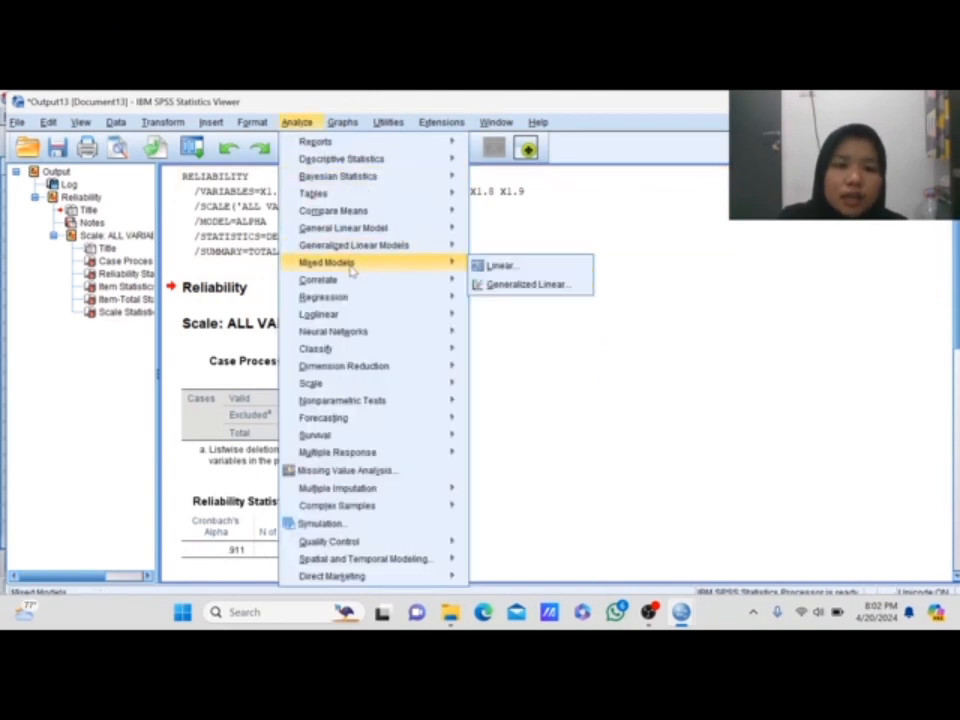
pyautogui.moveTo(445, 389)
pyautogui.click(490, 387)
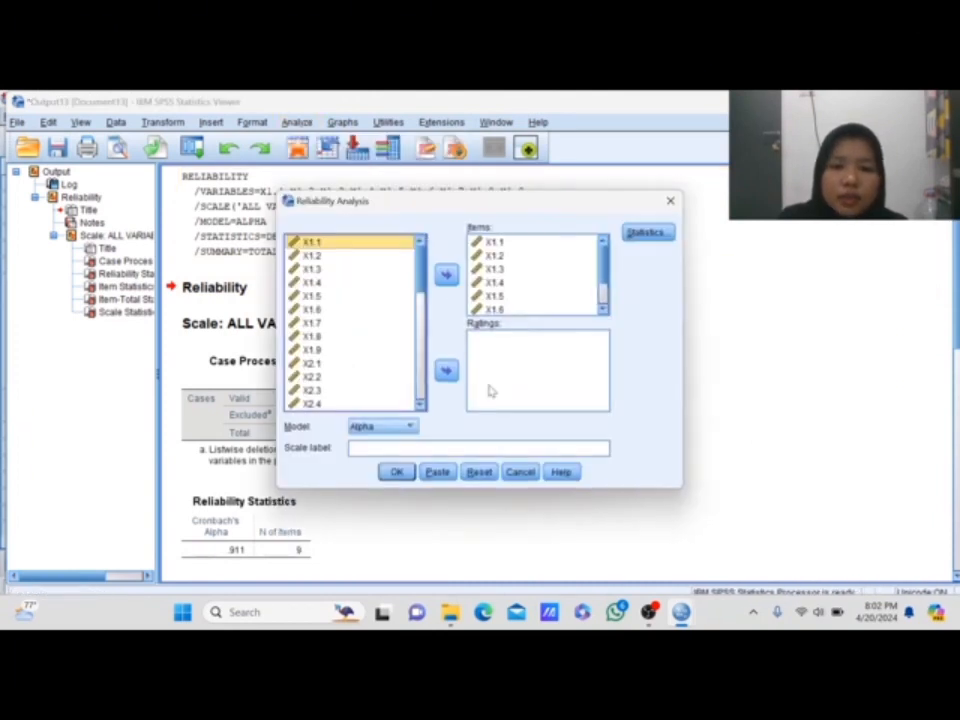
pyautogui.click(491, 246)
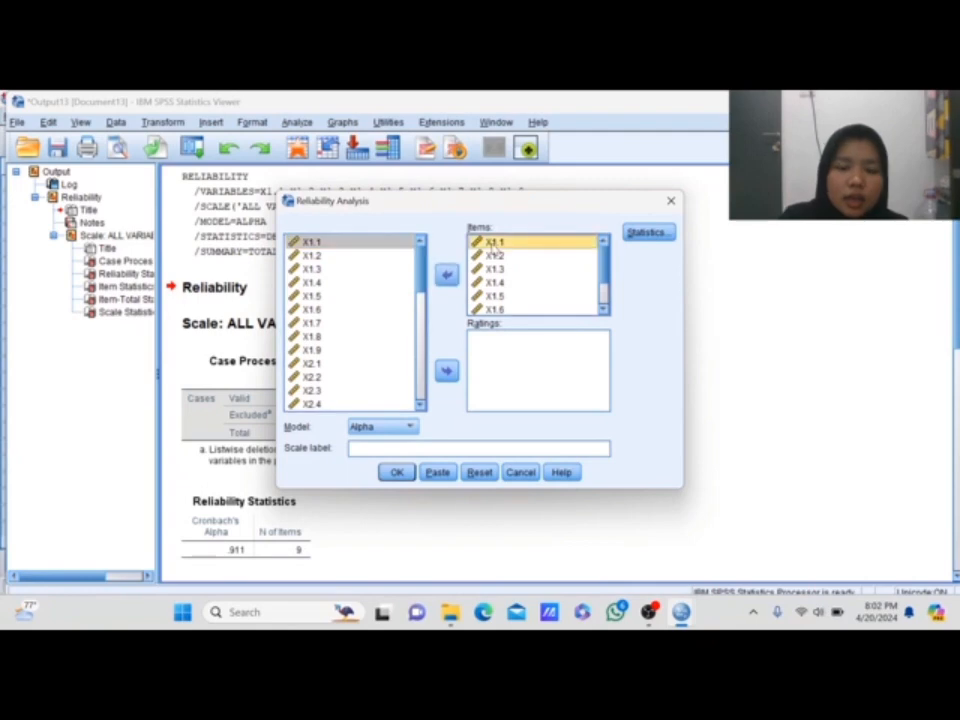
pyautogui.hotkey('ctrl', 'a')
pyautogui.click(447, 275)
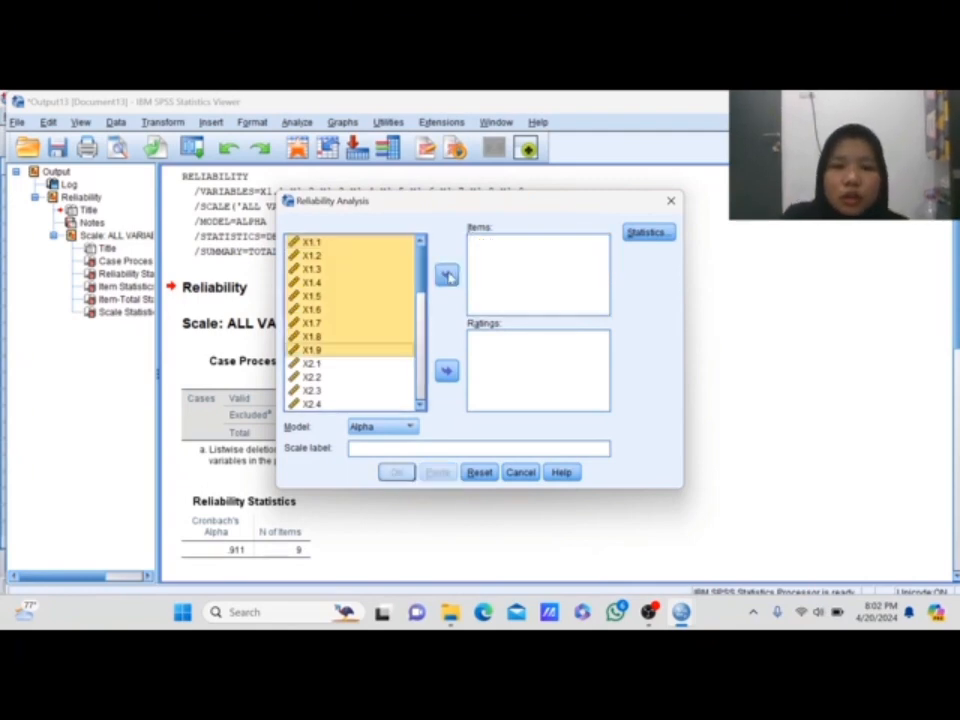
# Add the items X2.1 through X2.10, run the Alpha reliability analysis and look over the X2 output
pyautogui.moveTo(423, 290); pyautogui.dragTo(421, 310)
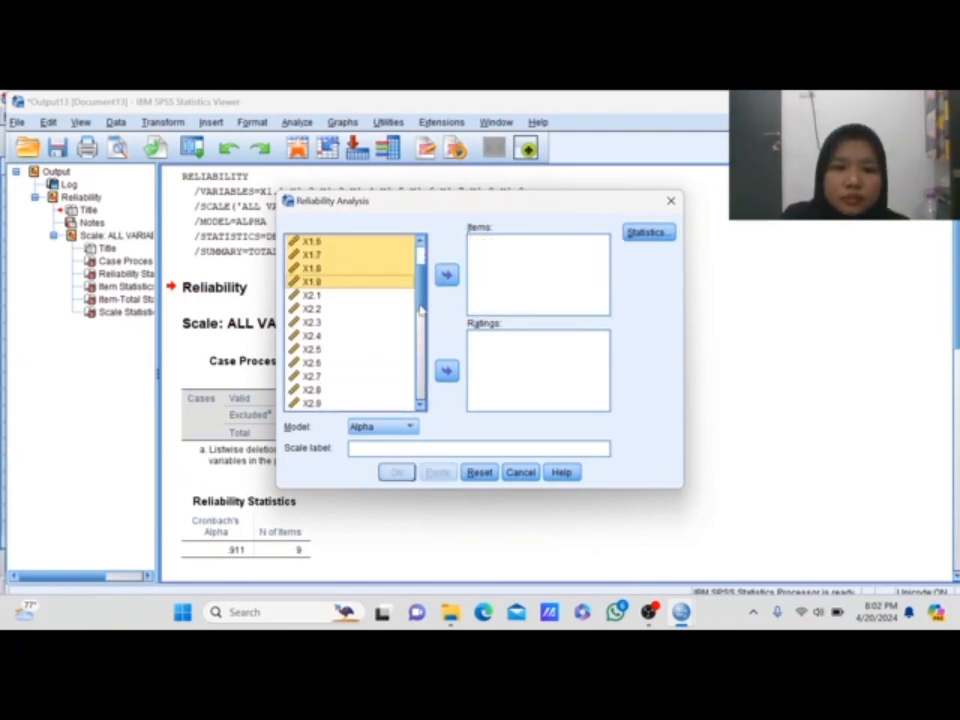
pyautogui.click(338, 296)
pyautogui.hotkey('shift', 'Down')
pyautogui.hotkey('shift', 'Down')
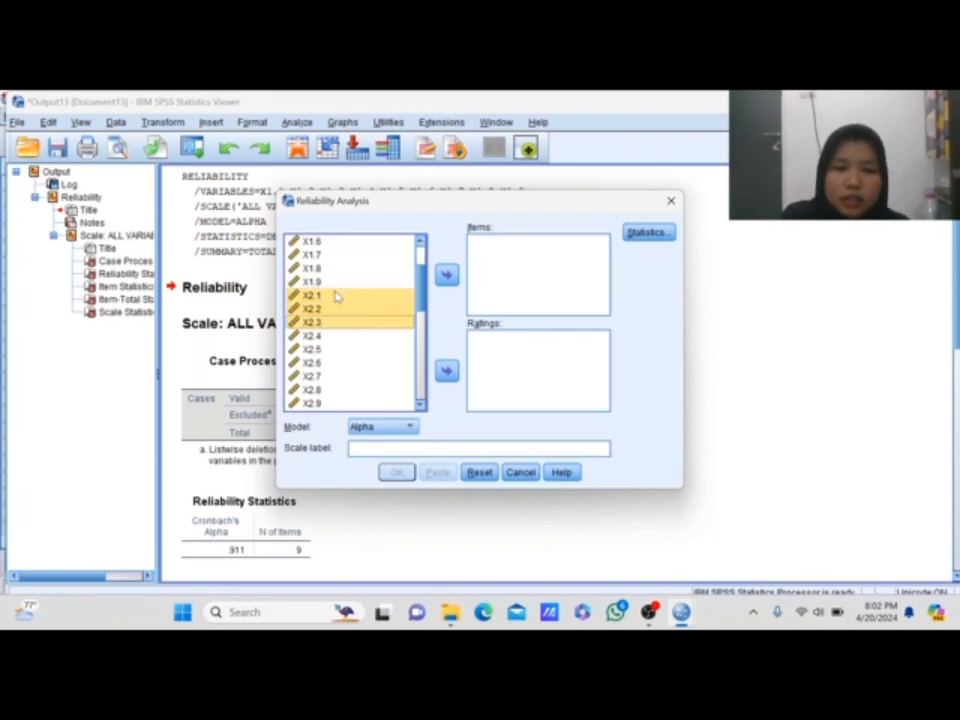
pyautogui.hotkey('shift', 'Down')
pyautogui.hotkey('shift', 'Down')
pyautogui.hotkey('shift', 'Down')
pyautogui.hotkey('shift', 'Down')
pyautogui.hotkey('shift', 'Down')
pyautogui.hotkey('shift', 'Down')
pyautogui.hotkey('shift', 'Down')
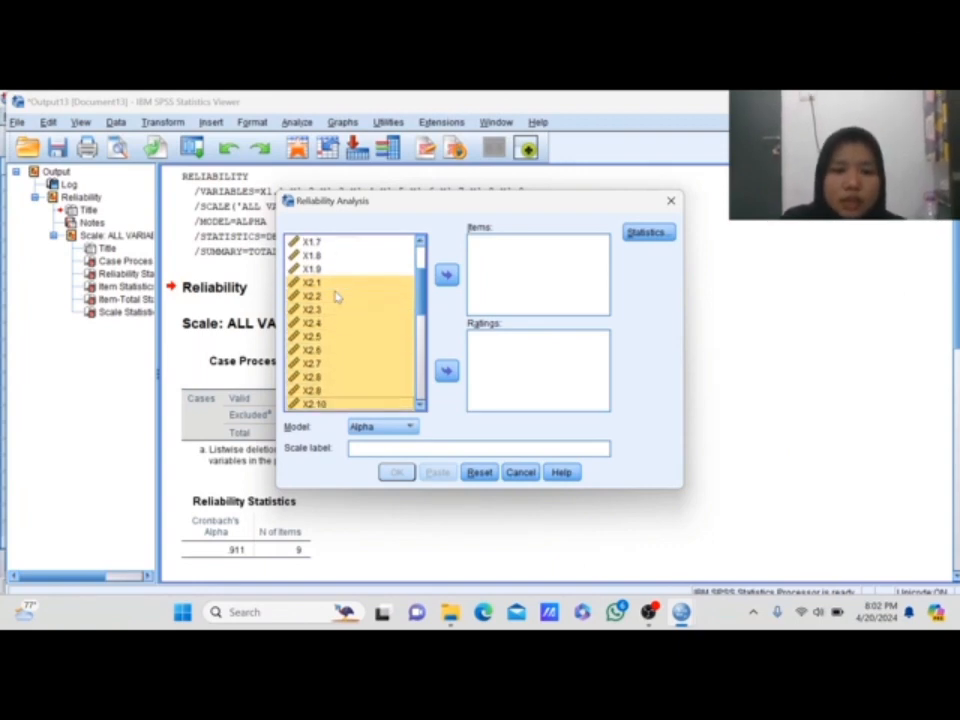
pyautogui.scroll(-2, 426, 290)
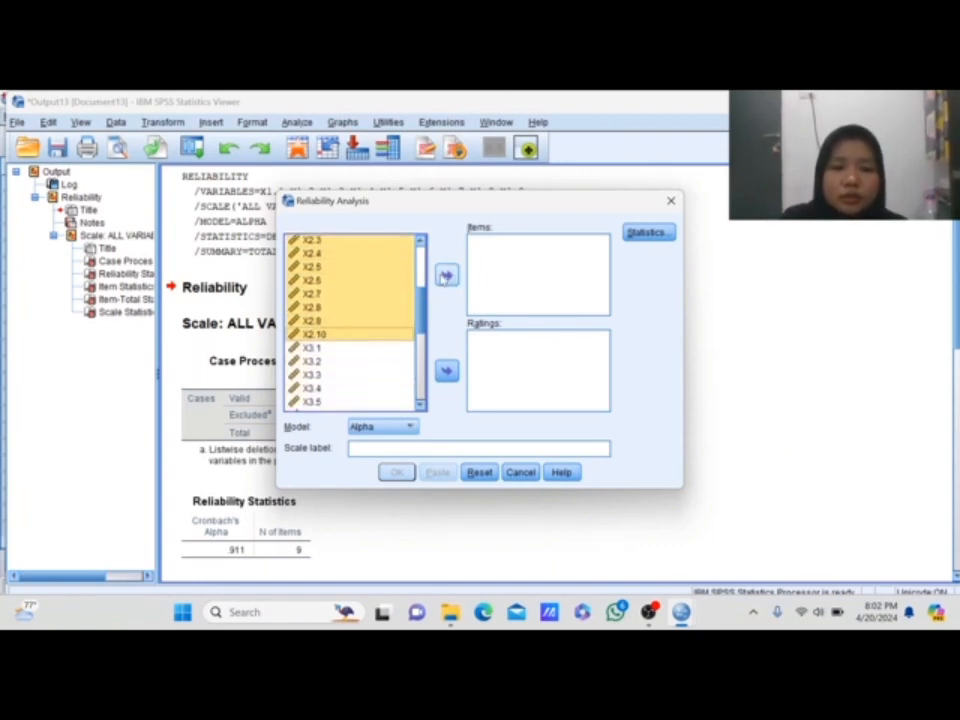
pyautogui.click(446, 274)
pyautogui.click(397, 472)
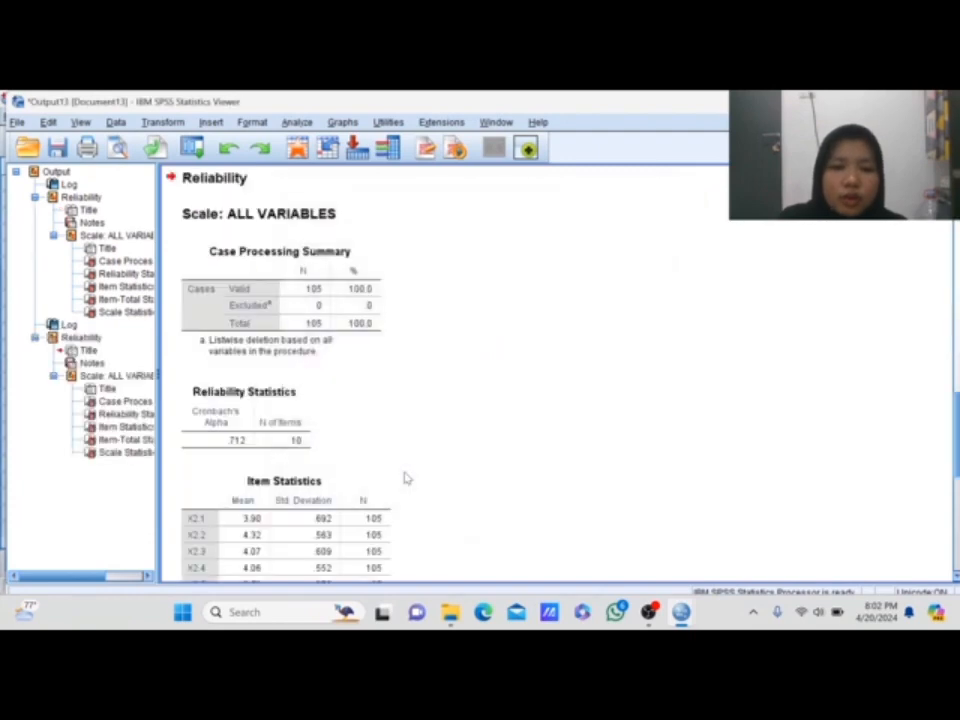
pyautogui.scroll(-5, 399, 454)
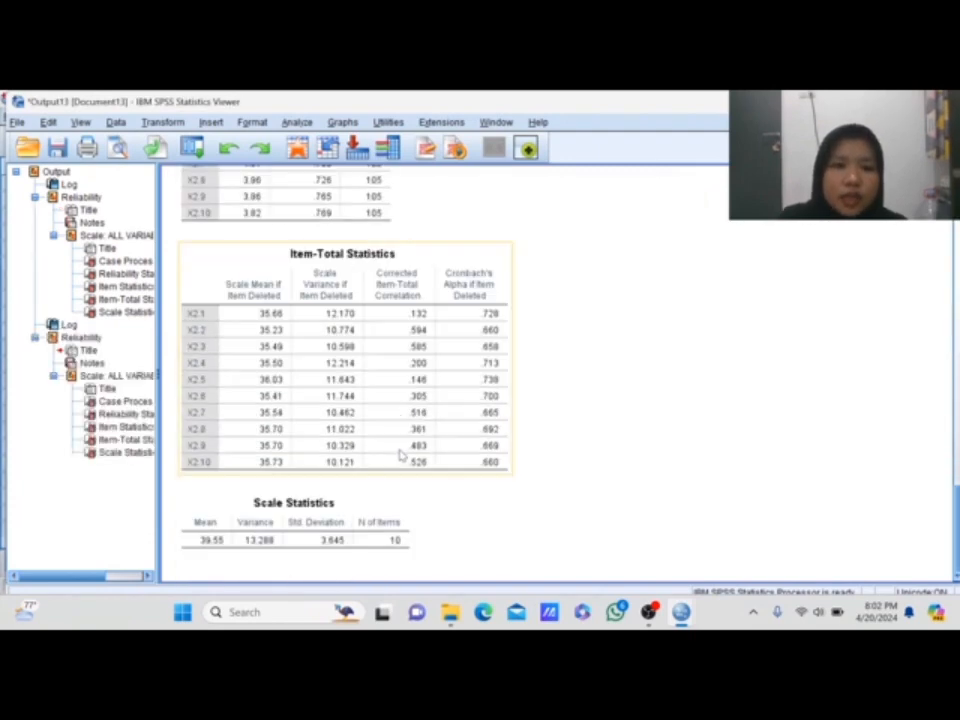
# Reopen the Reliability Analysis and remove all the X2 items from its item list
pyautogui.click(296, 122)
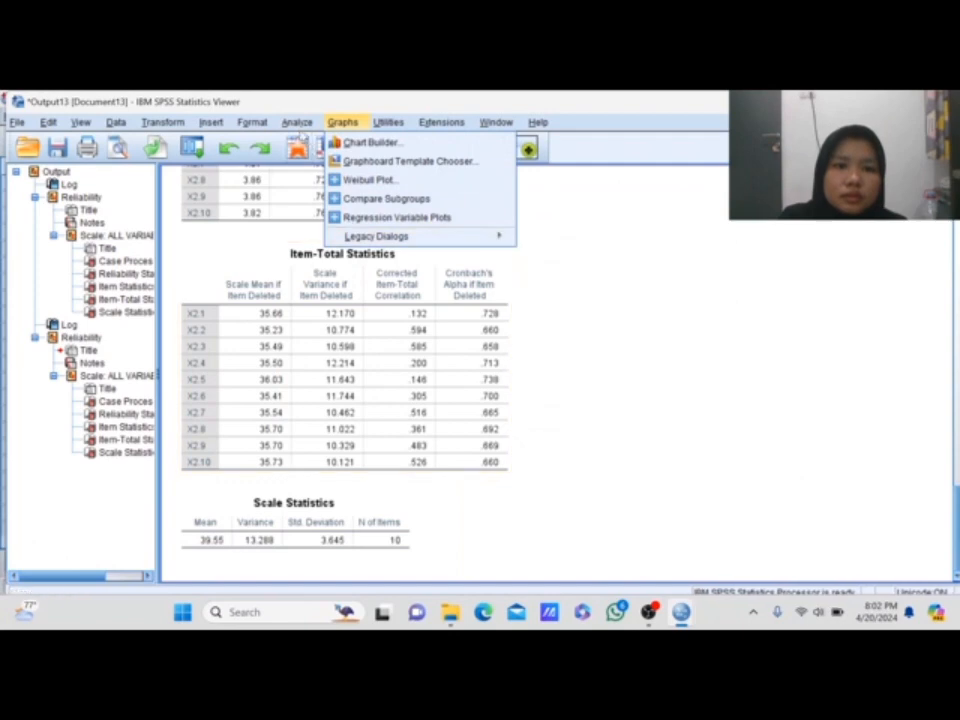
pyautogui.moveTo(296, 122)
pyautogui.moveTo(352, 373)
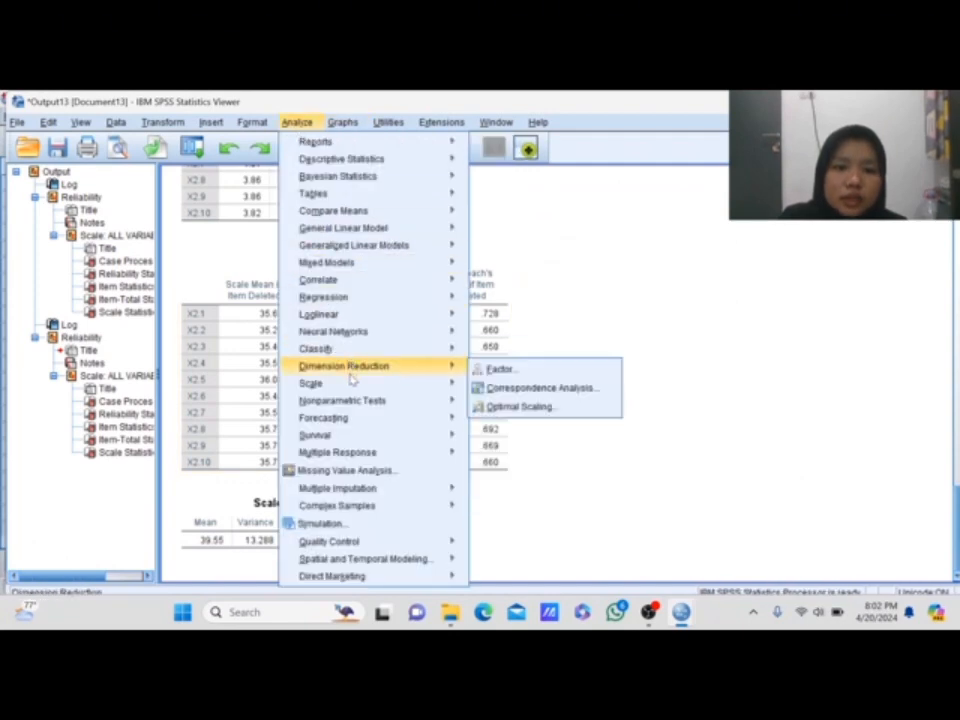
pyautogui.click(515, 386)
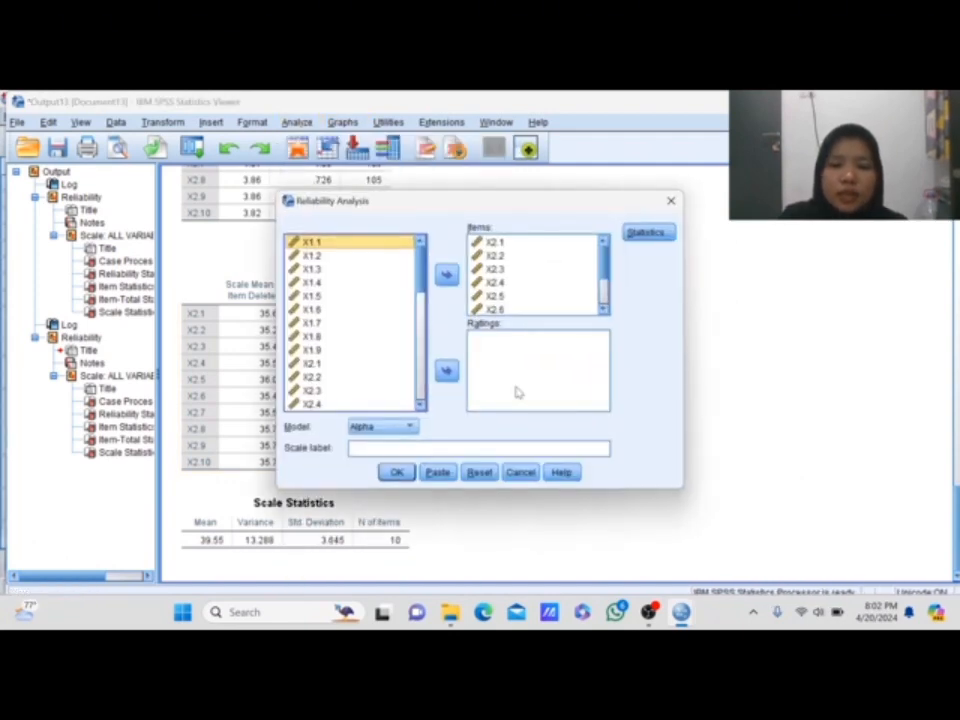
pyautogui.click(503, 246)
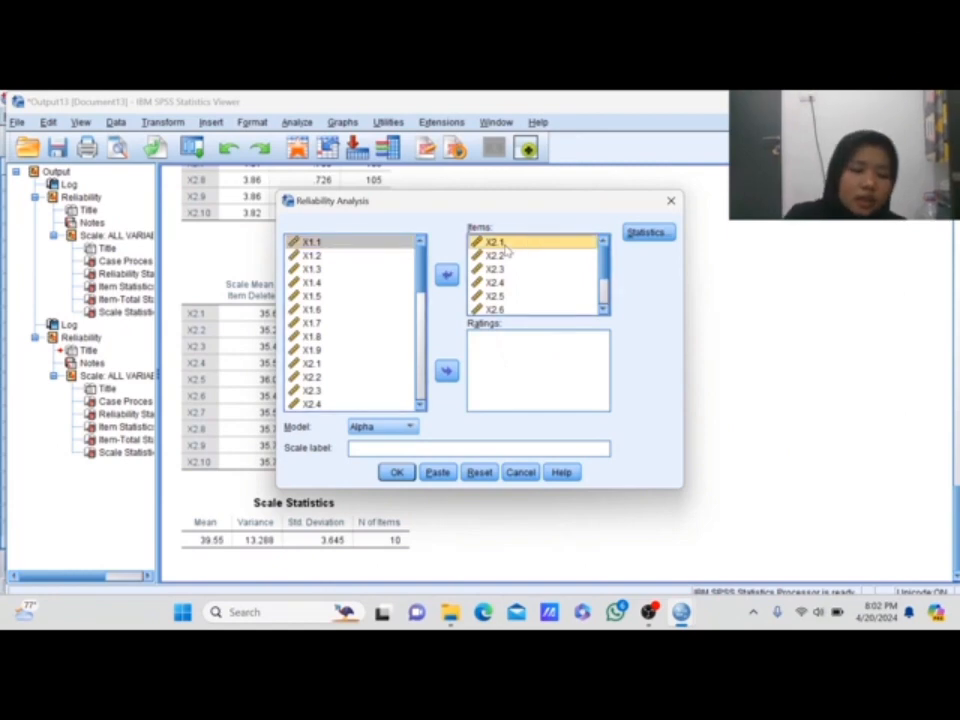
pyautogui.hotkey('ctrl', 'a')
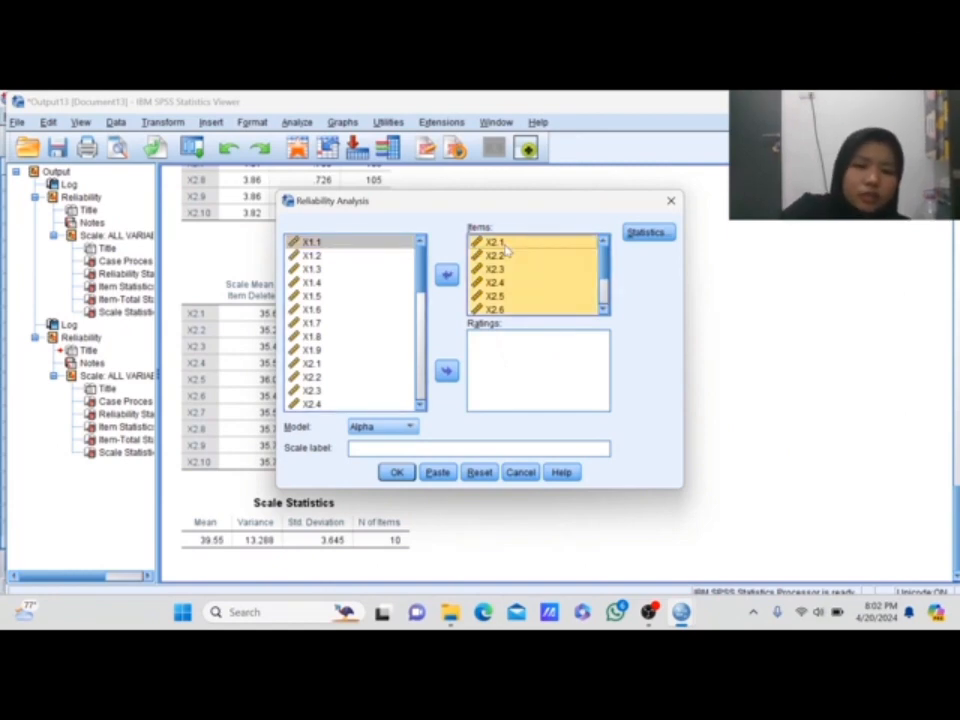
pyautogui.click(447, 275)
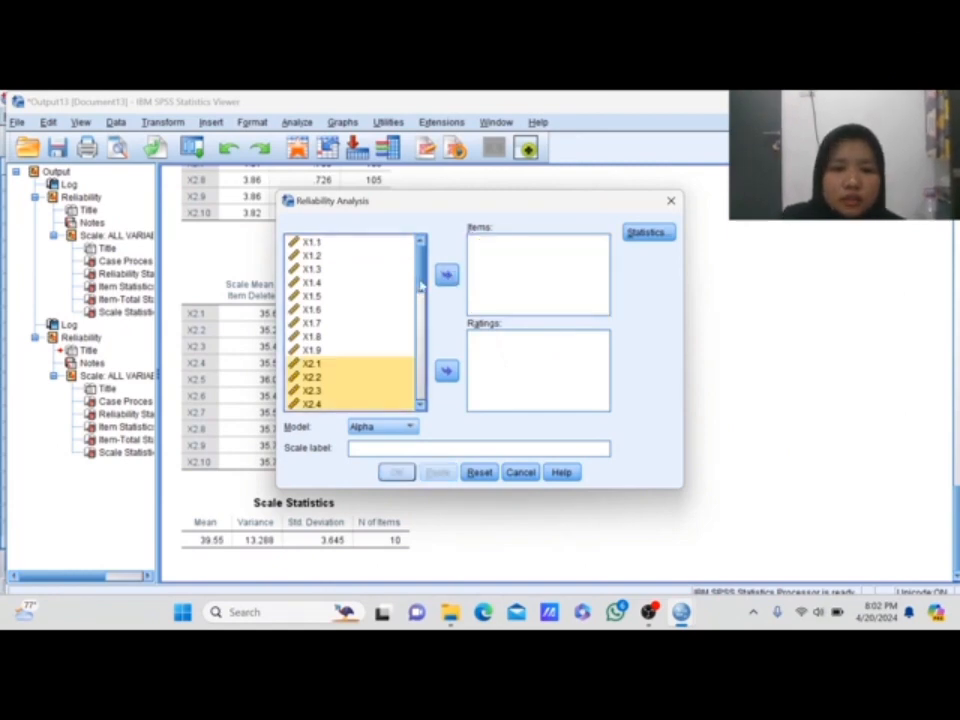
# Add the items X3.1 through X3.6 to the item list and run the Alpha reliability analysis
pyautogui.scroll(-4, 421, 285)
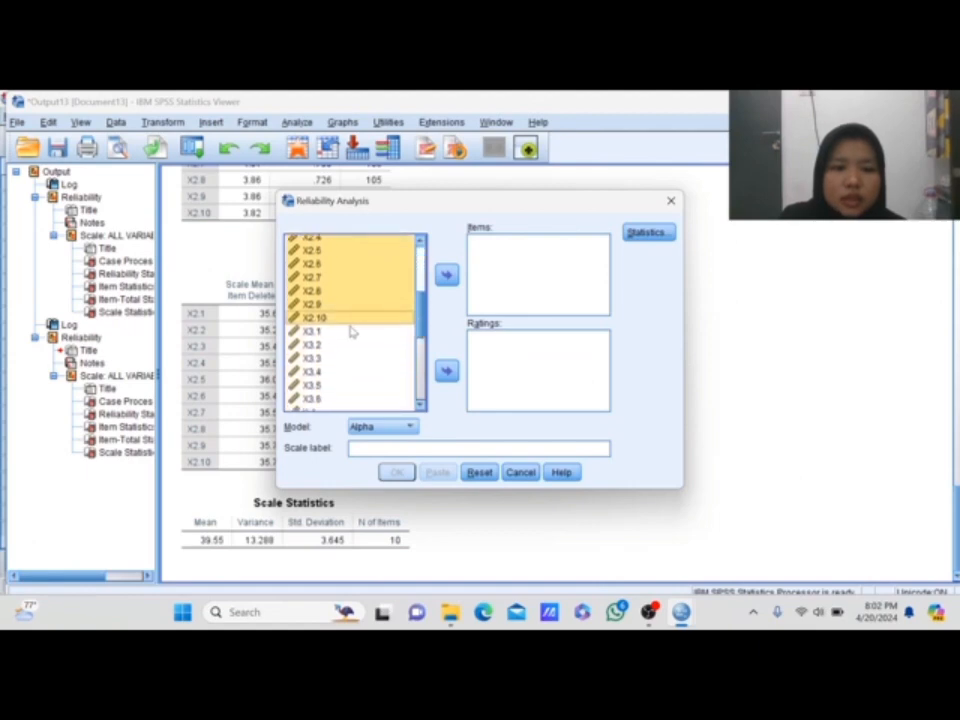
pyautogui.click(349, 331)
pyautogui.hotkey('shift', 'Down')
pyautogui.hotkey('shift', 'Down')
pyautogui.hotkey('shift', 'Down')
pyautogui.hotkey('shift', 'Down')
pyautogui.hotkey('shift', 'Down')
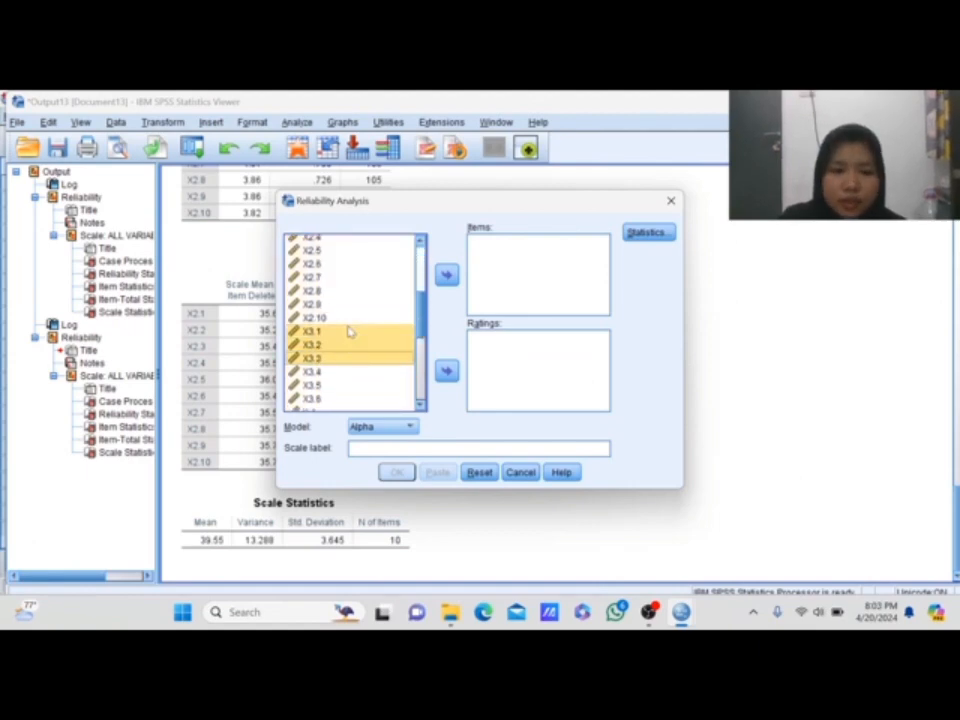
pyautogui.scroll(-2, 349, 331)
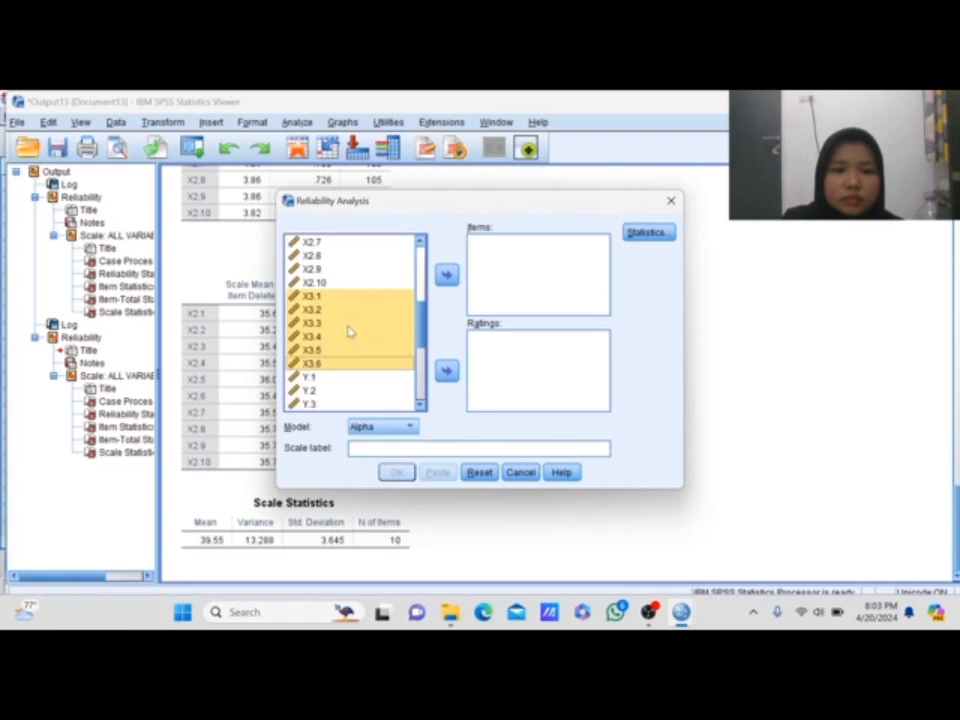
pyautogui.click(446, 274)
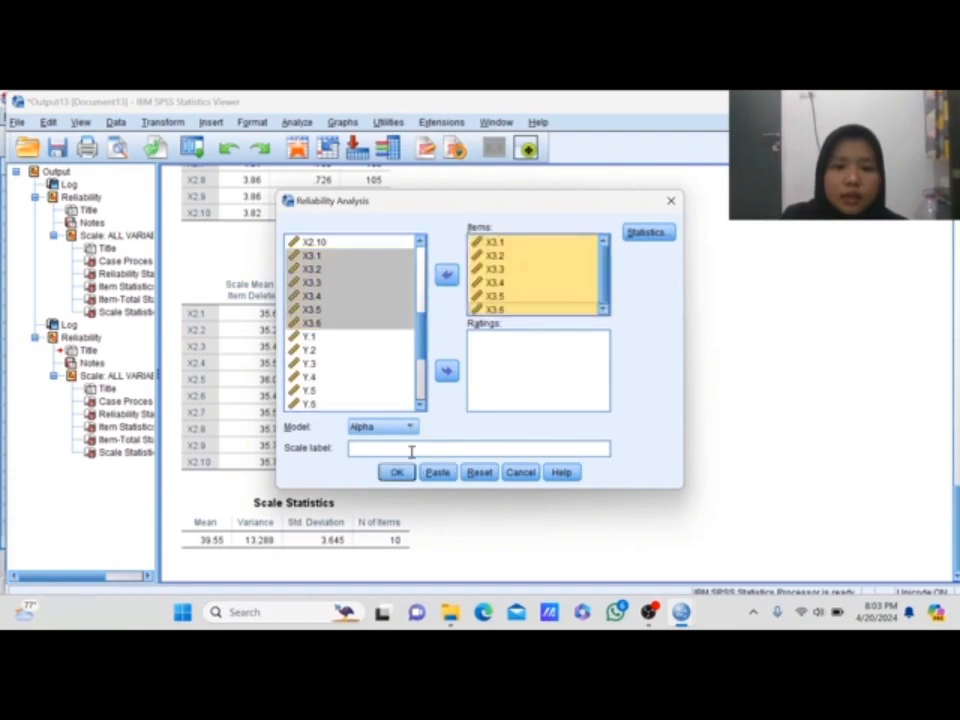
pyautogui.click(397, 473)
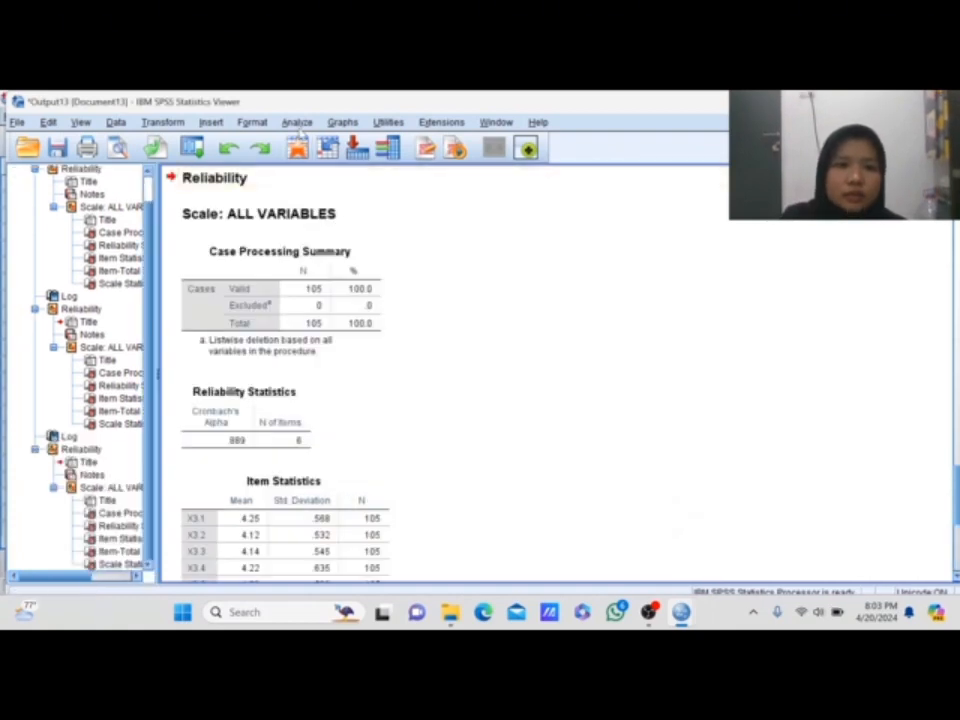
# Reopen the Reliability Analysis and clear all the X3 items from its item list
pyautogui.click(297, 122)
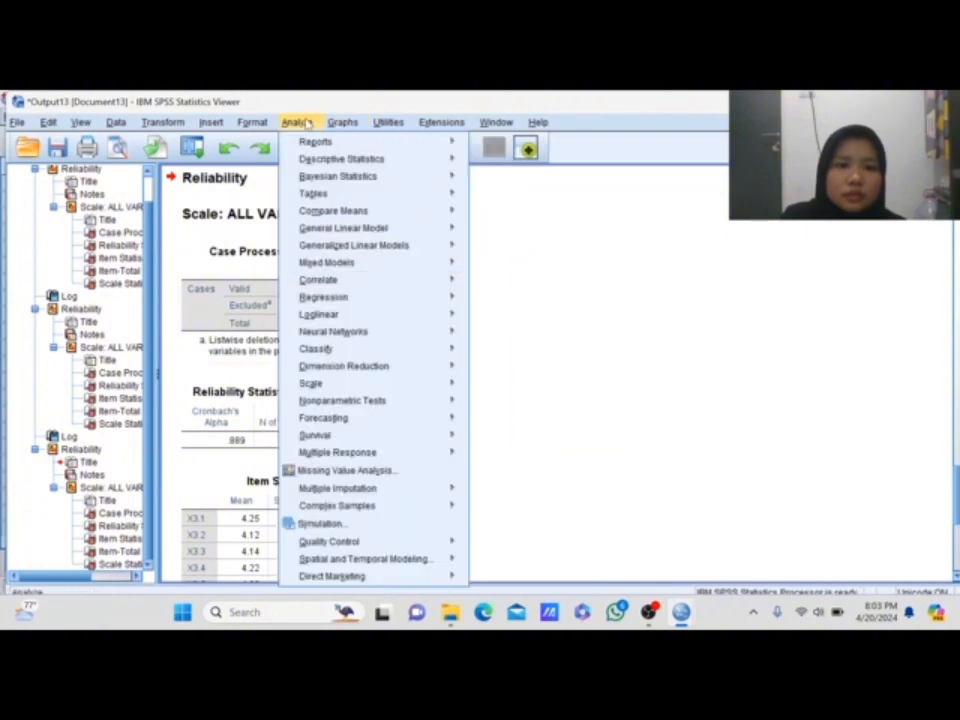
pyautogui.moveTo(429, 385)
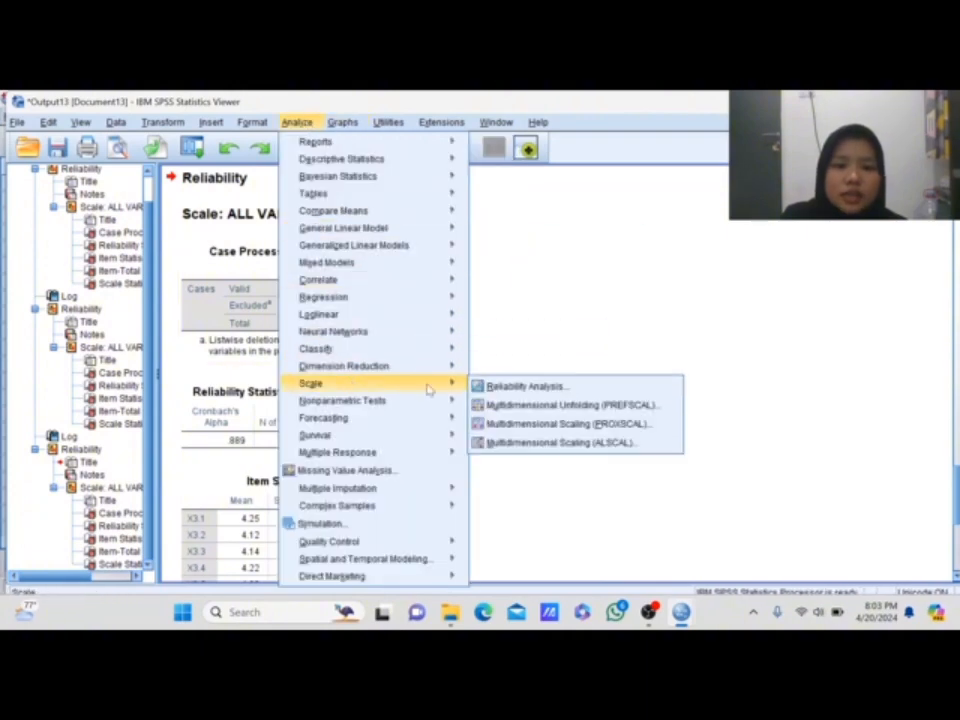
pyautogui.click(489, 388)
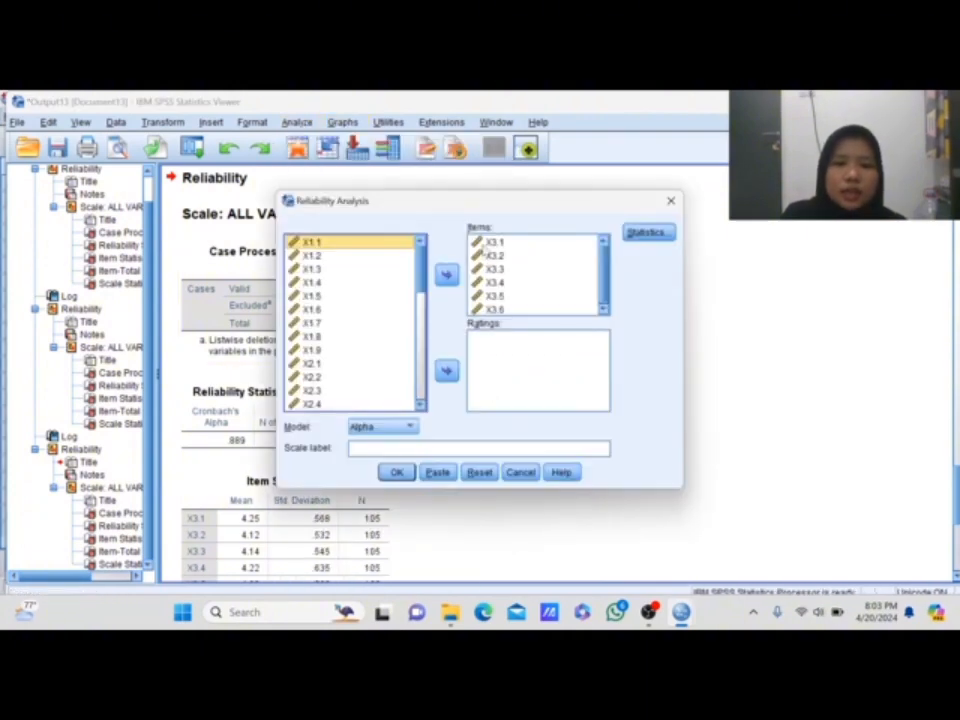
pyautogui.click(484, 245)
pyautogui.hotkey('ctrl', 'a')
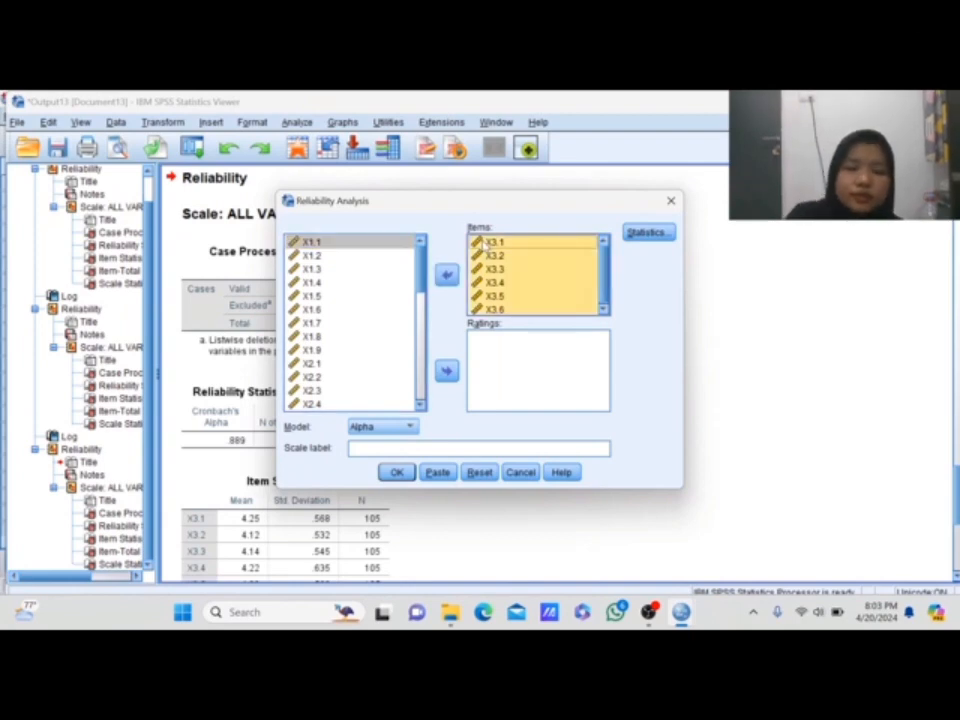
pyautogui.click(447, 274)
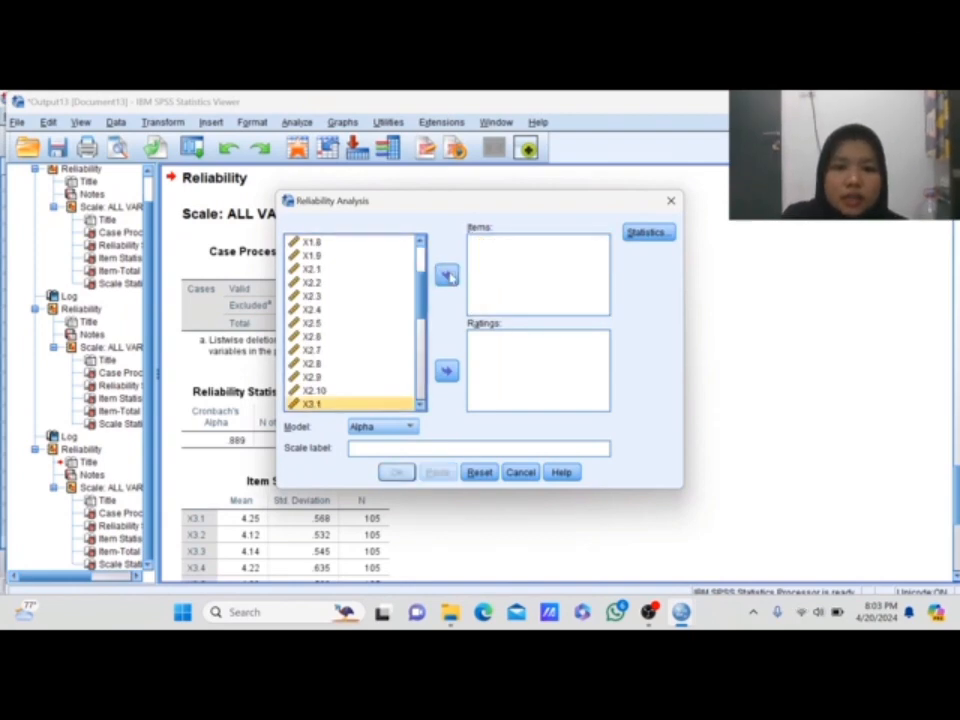
pyautogui.click(447, 275)
pyautogui.click(447, 275)
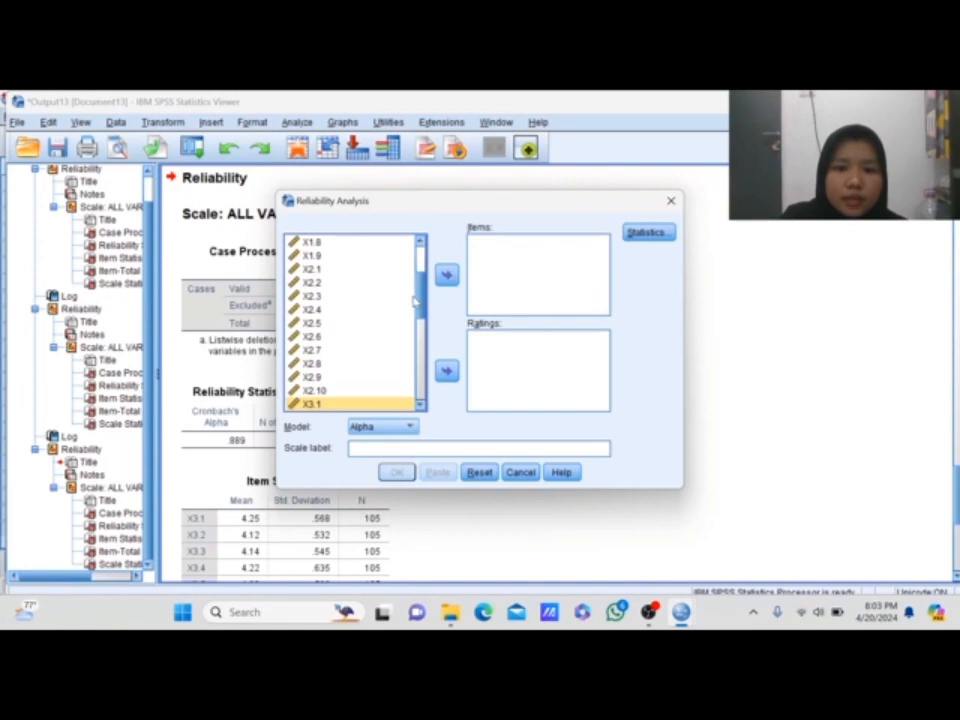
# Add the items Y.1 through Y.13 to the item list and run the Alpha reliability analysis
pyautogui.click(409, 297)
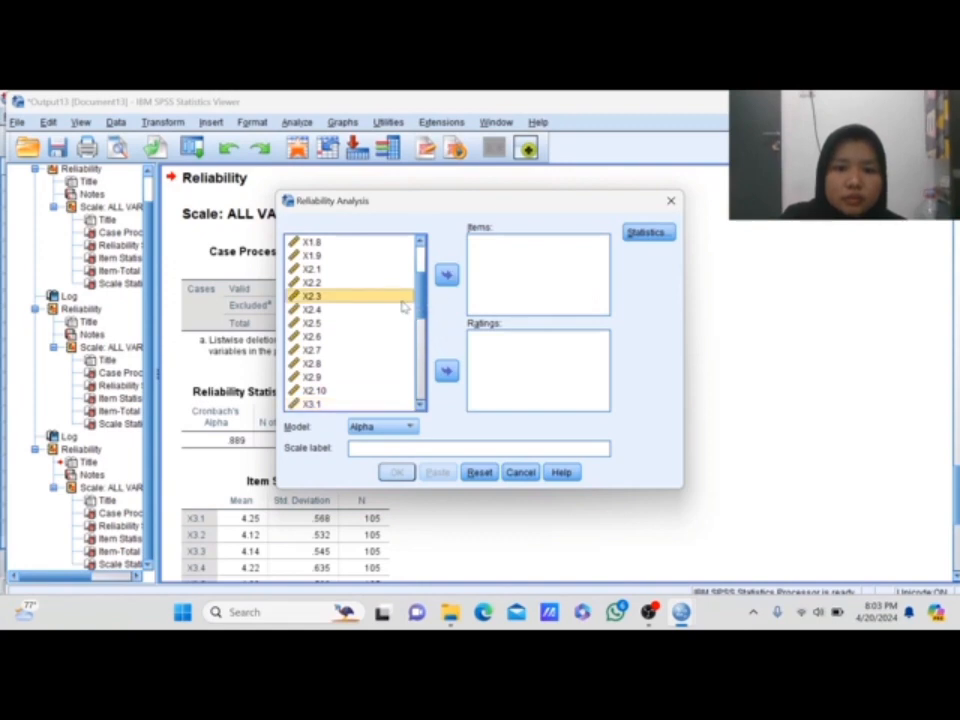
pyautogui.moveTo(420, 306); pyautogui.dragTo(426, 366)
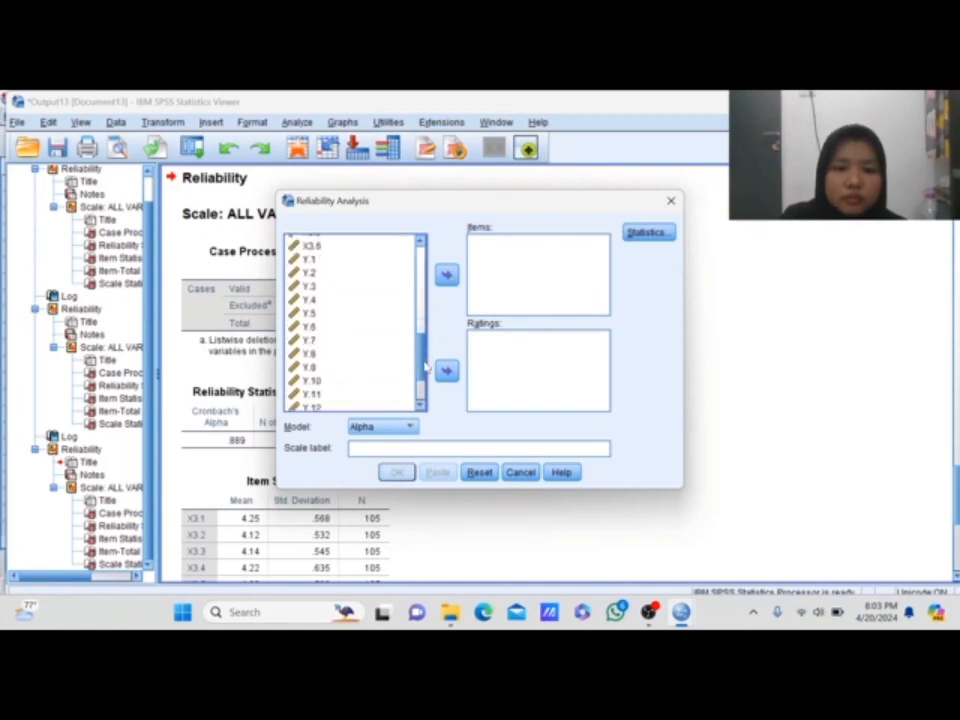
pyautogui.click(329, 261)
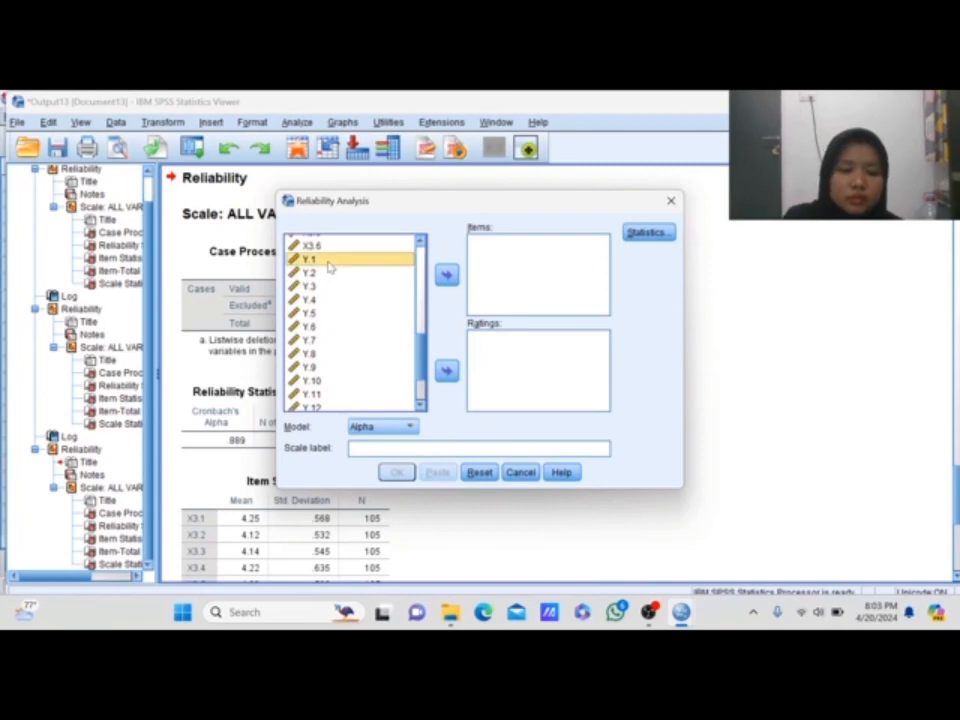
pyautogui.hotkey('shift', 'Down')
pyautogui.hotkey('shift', 'Down')
pyautogui.hotkey('shift', 'Down')
pyautogui.hotkey('shift', 'Down')
pyautogui.hotkey('shift', 'Down')
pyautogui.hotkey('shift', 'Down')
pyautogui.hotkey('shift', 'Down')
pyautogui.hotkey('shift', 'Down')
pyautogui.hotkey('shift', 'Down')
pyautogui.hotkey('shift', 'Down')
pyautogui.hotkey('shift', 'Down')
pyautogui.hotkey('shift', 'Down')
pyautogui.hotkey('shift', 'Down')
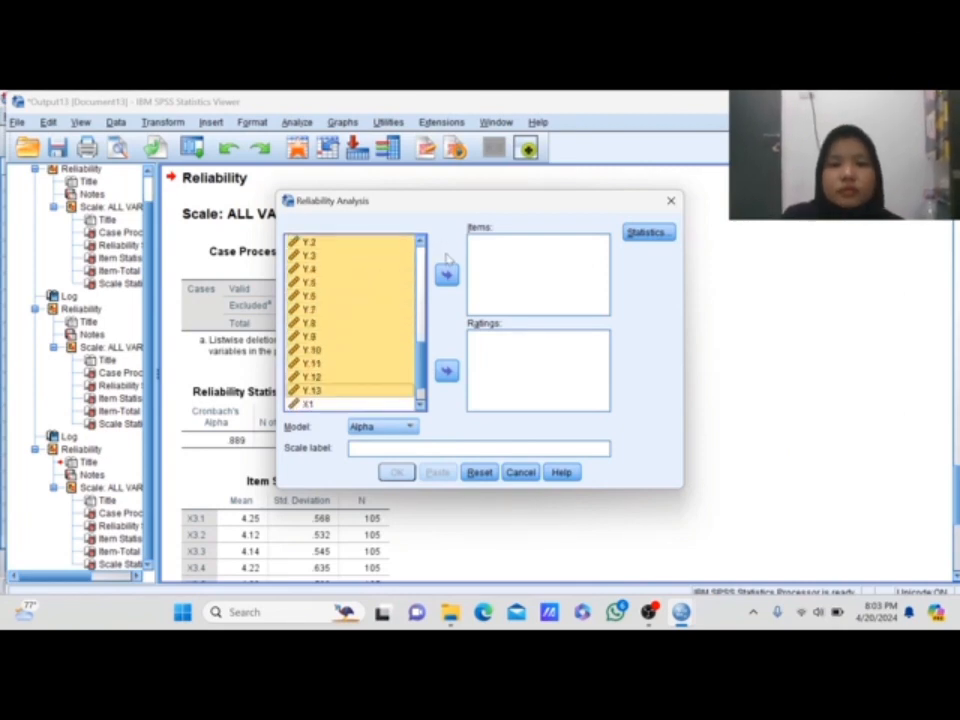
pyautogui.click(446, 273)
pyautogui.click(396, 472)
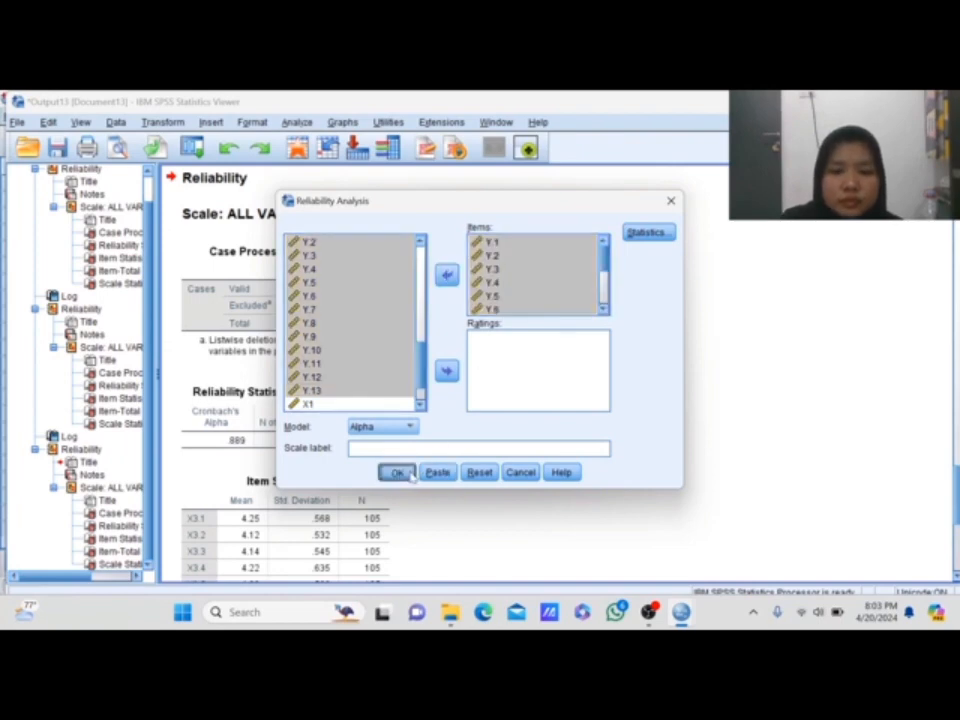
# Examine the reliability output for the Y items, including Cronbach's Alpha, the item statistics and the item-total statistics
pyautogui.scroll(-15, 426, 376)
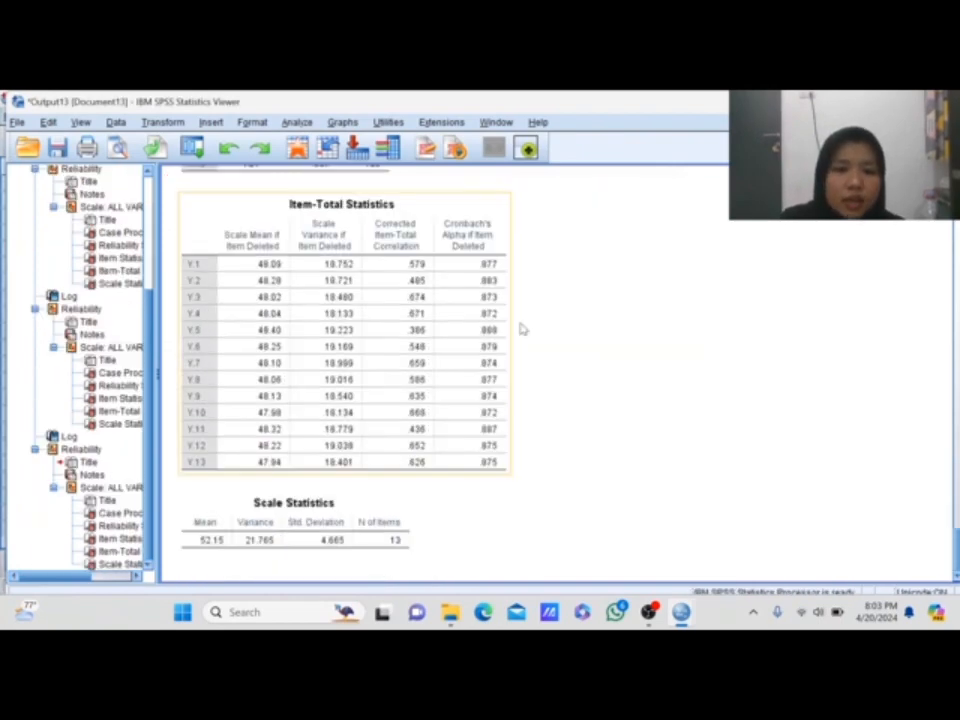
pyautogui.scroll(-10, 572, 318)
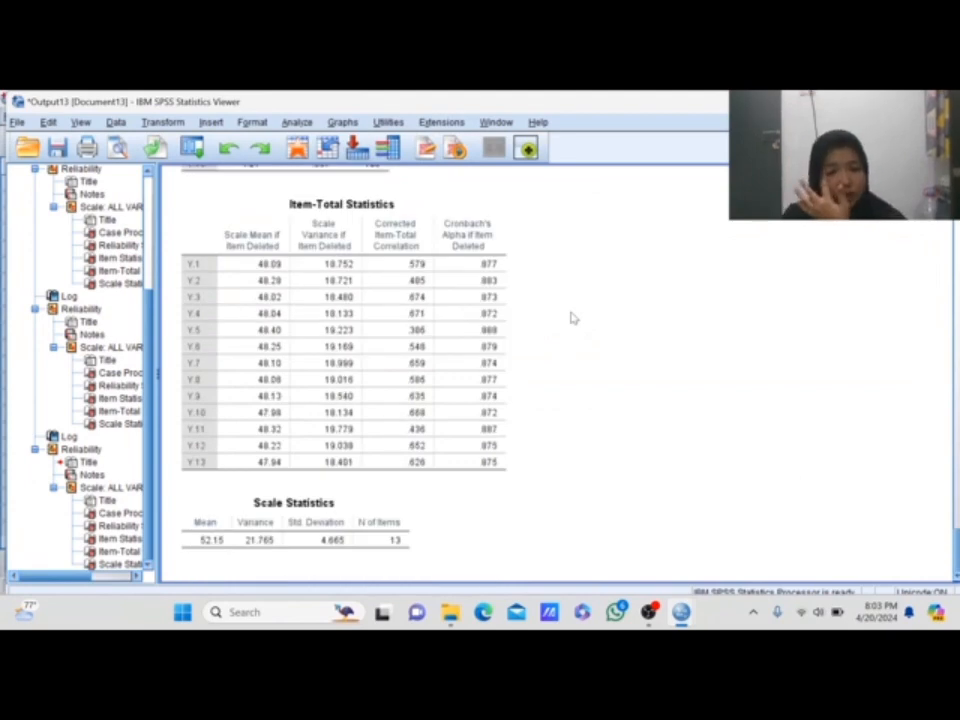
pyautogui.scroll(3, 572, 318)
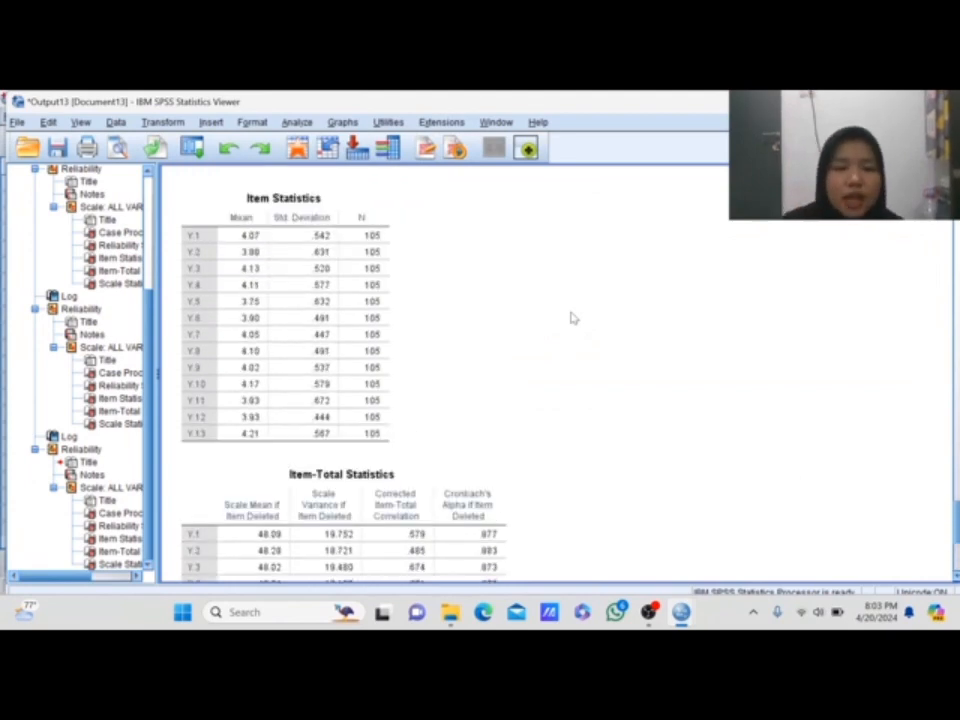
pyautogui.scroll(3, 438, 296)
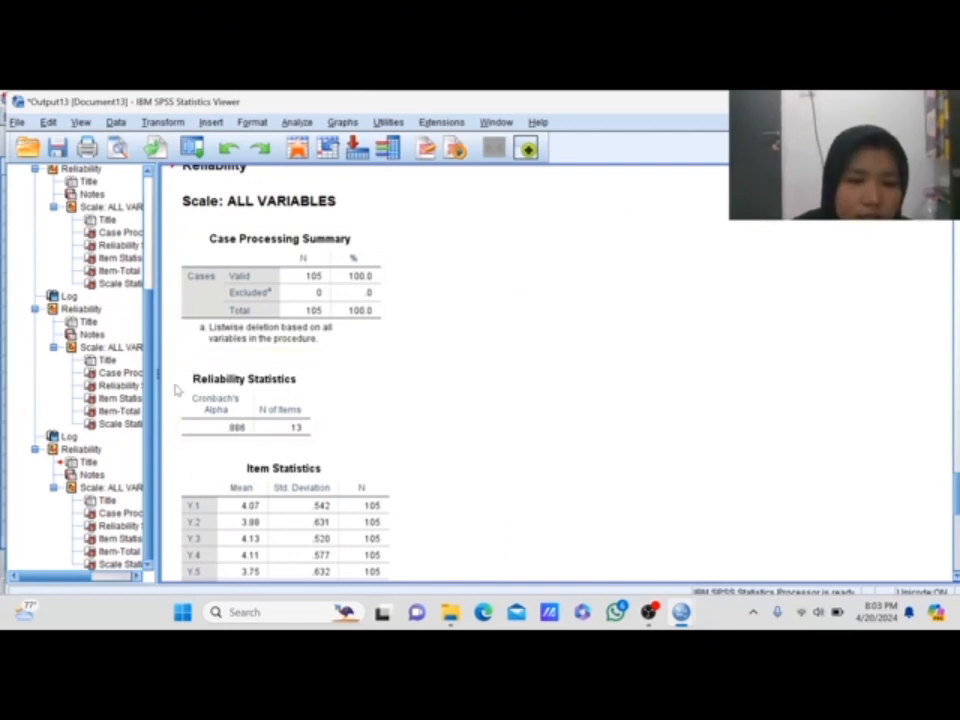
pyautogui.click(237, 425)
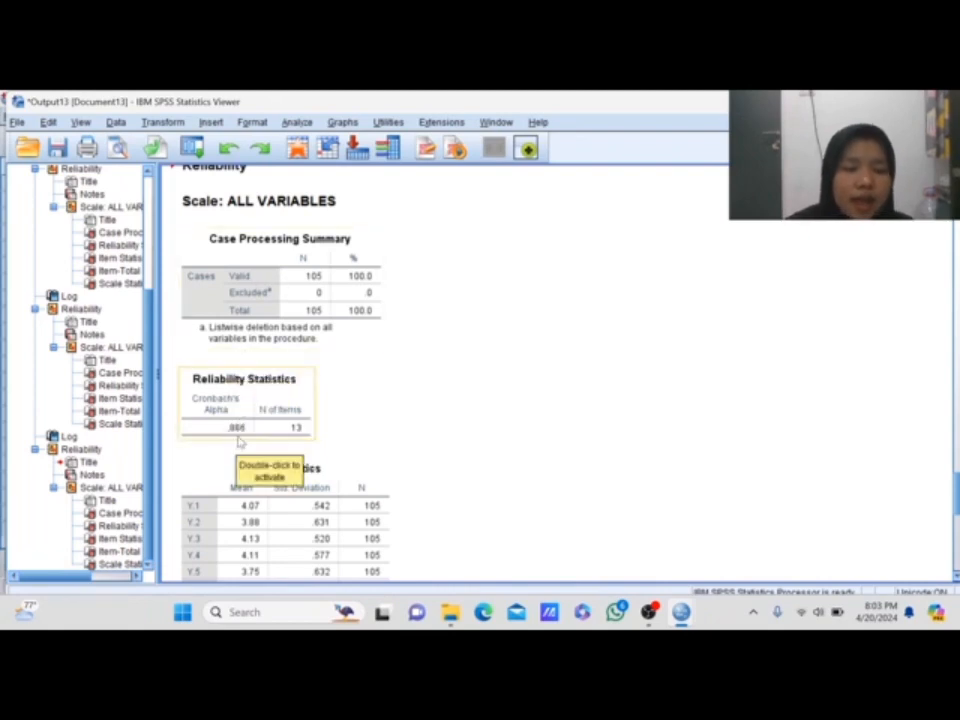
pyautogui.click(268, 289)
pyautogui.scroll(1, 273, 262)
pyautogui.click(273, 262)
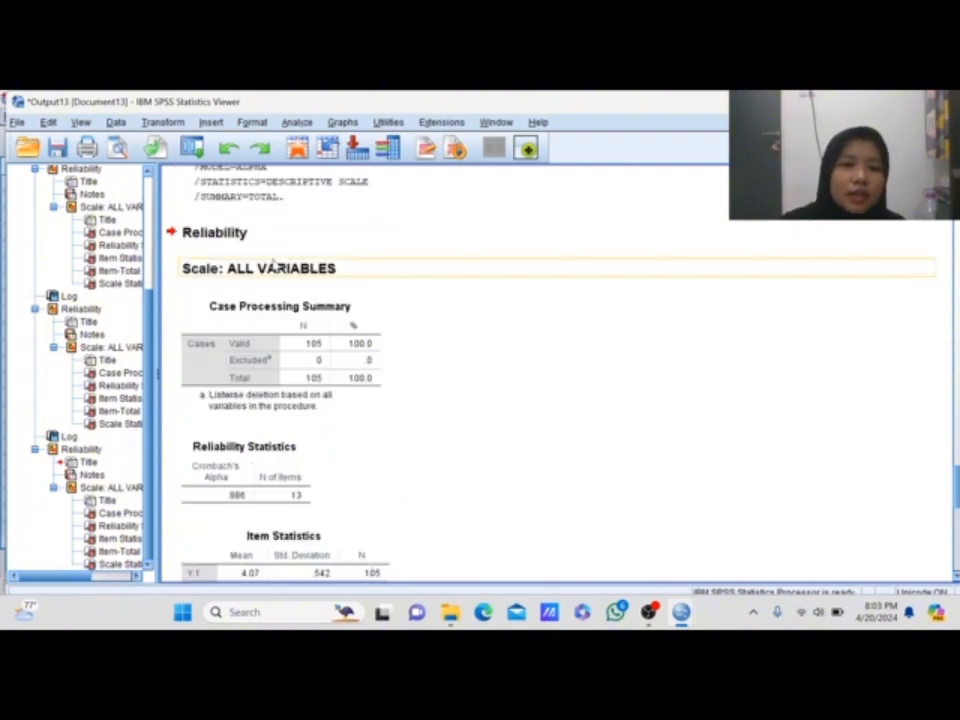
pyautogui.scroll(-2, 273, 262)
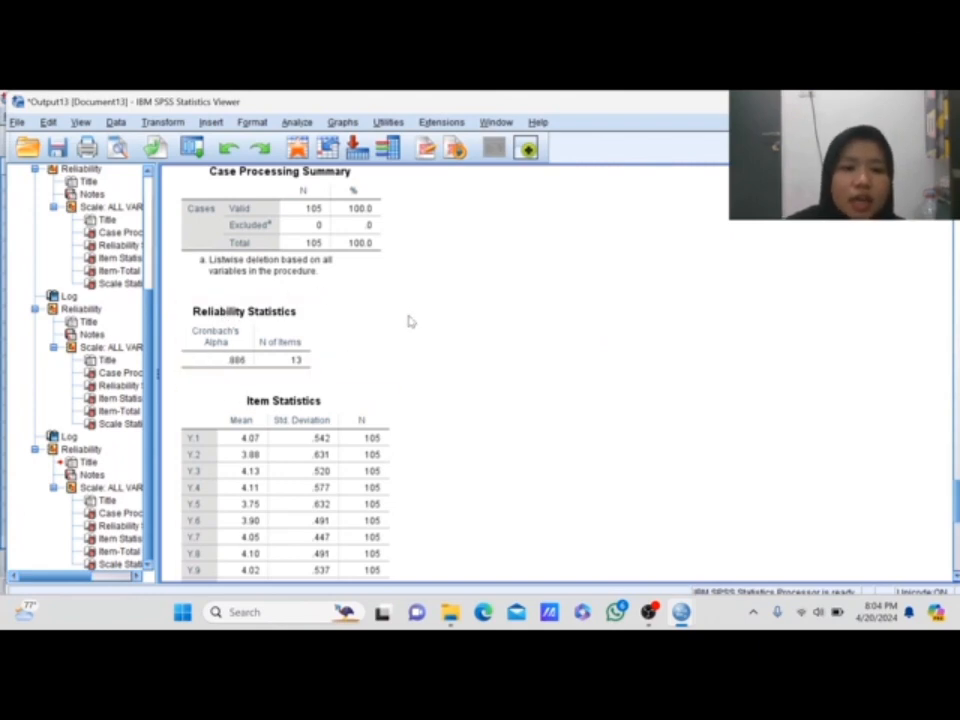
# Review the Cronbach's Alpha values in the earlier reliability outputs for the X3, X2 and X1 items
pyautogui.scroll(5, 407, 321)
pyautogui.scroll(2, 409, 321)
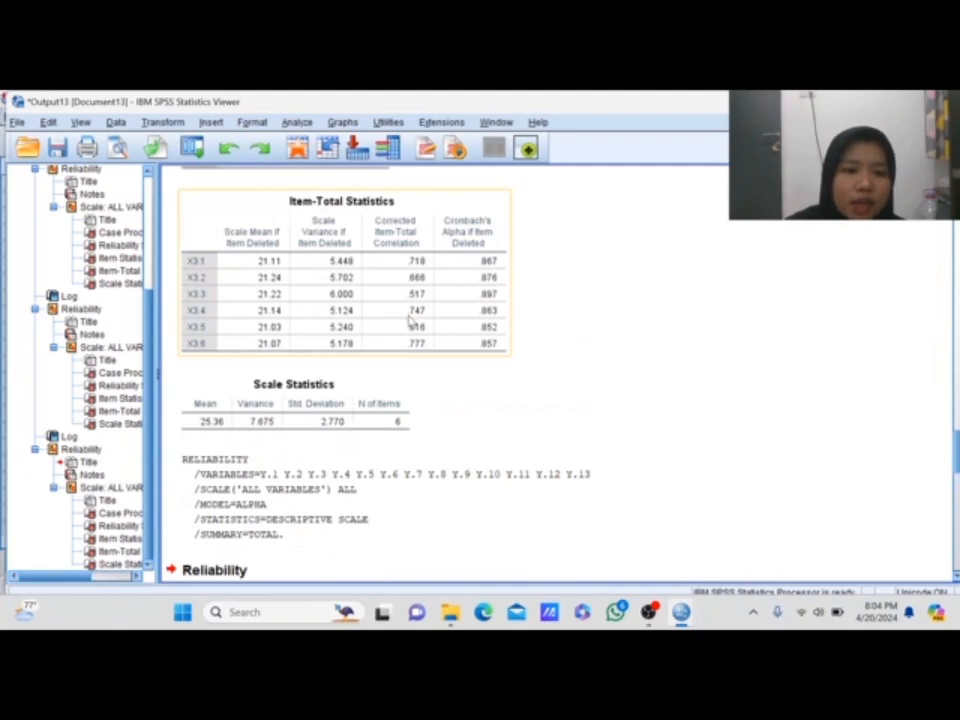
pyautogui.scroll(3, 409, 321)
pyautogui.scroll(3, 409, 321)
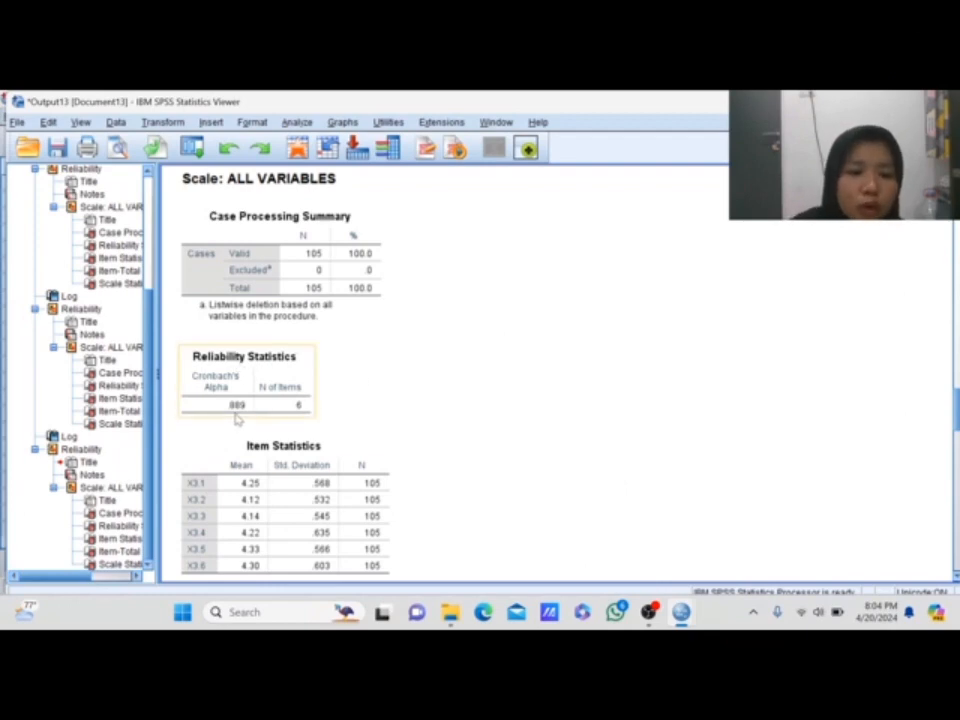
pyautogui.scroll(3, 398, 336)
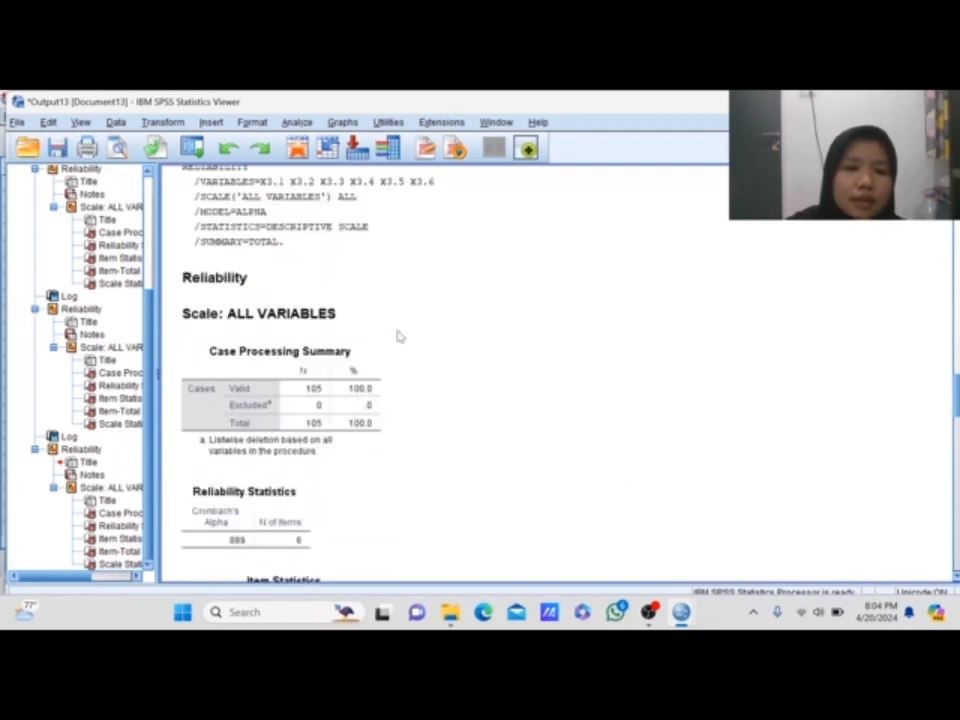
pyautogui.scroll(10, 398, 336)
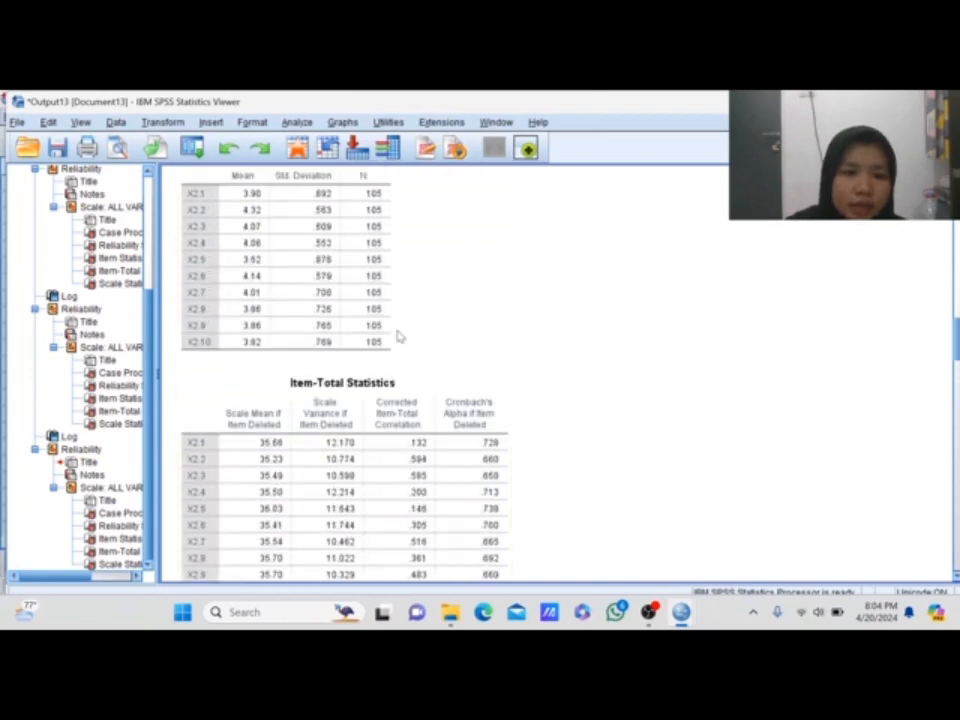
pyautogui.scroll(2, 398, 336)
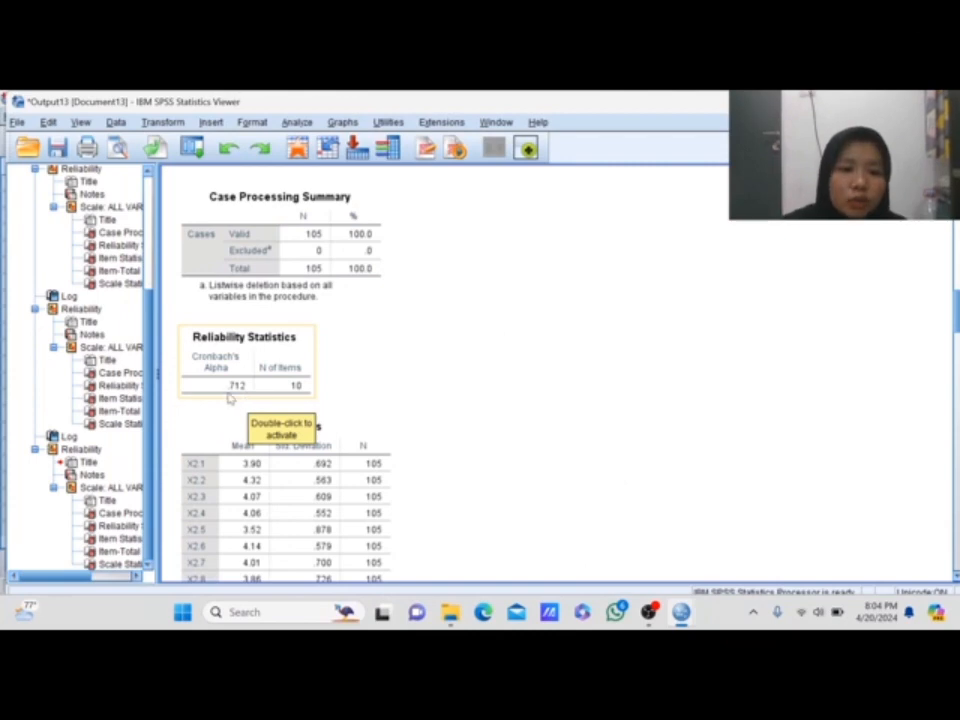
pyautogui.scroll(15, 481, 362)
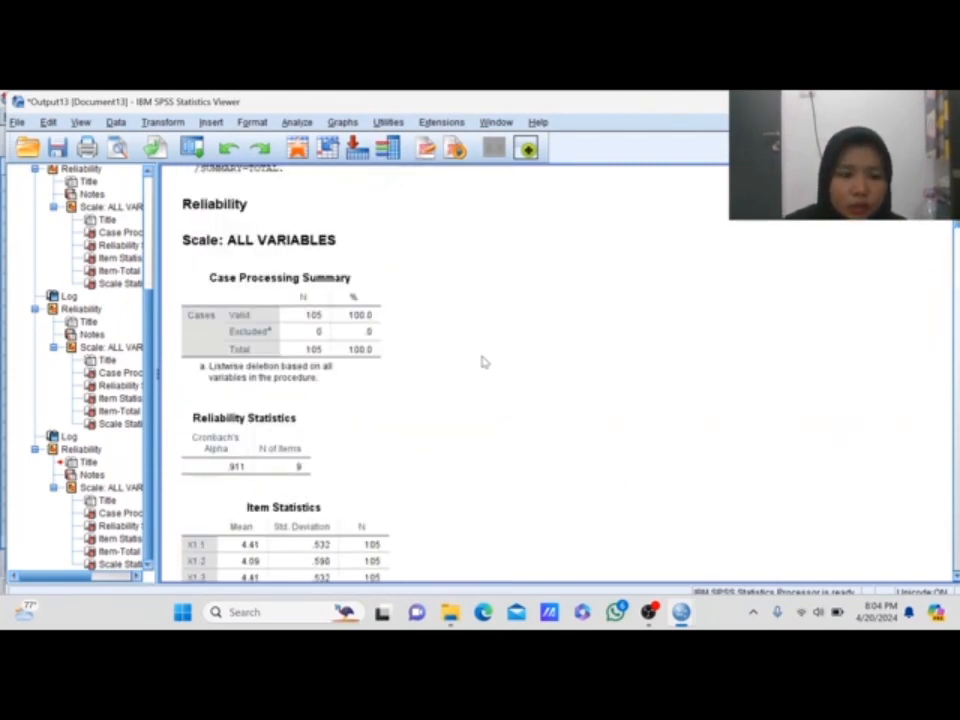
# Go through the reliability output from the X1 items to the Y items, examining Cronbach's Alpha and the item-total statistics
pyautogui.scroll(2, 481, 362)
pyautogui.scroll(-2, 470, 365)
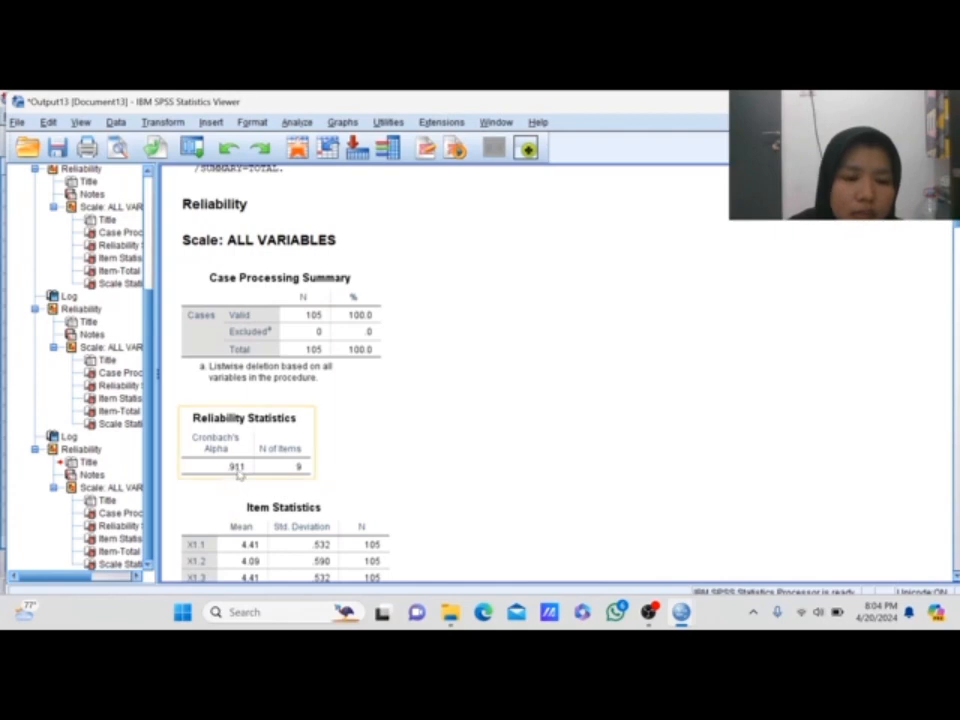
pyautogui.click(239, 474)
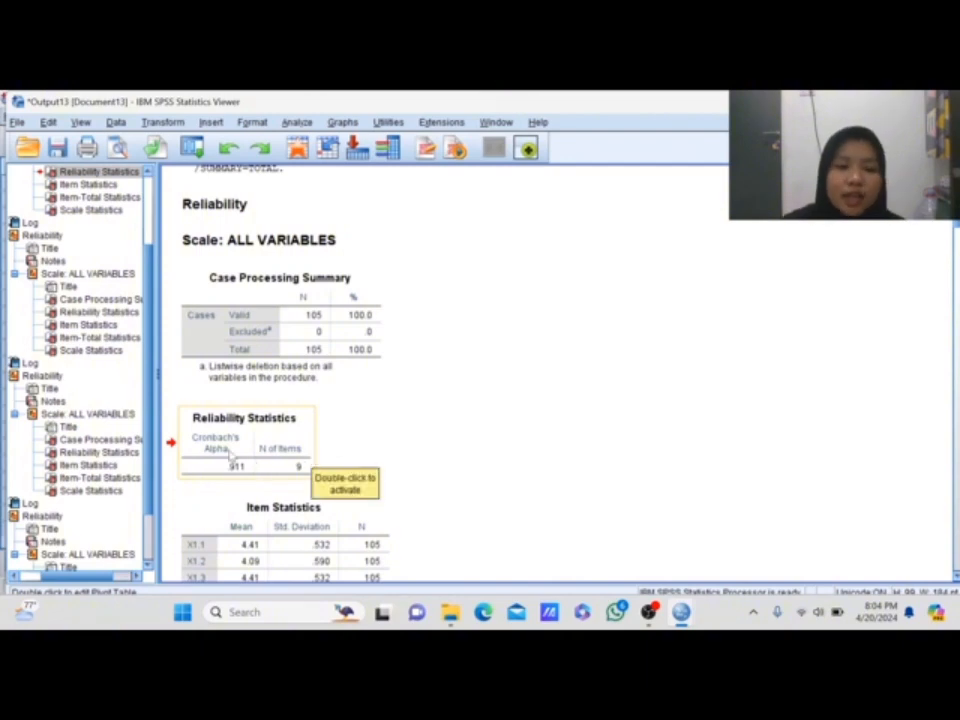
pyautogui.scroll(-5, 500, 481)
pyautogui.scroll(-20, 500, 481)
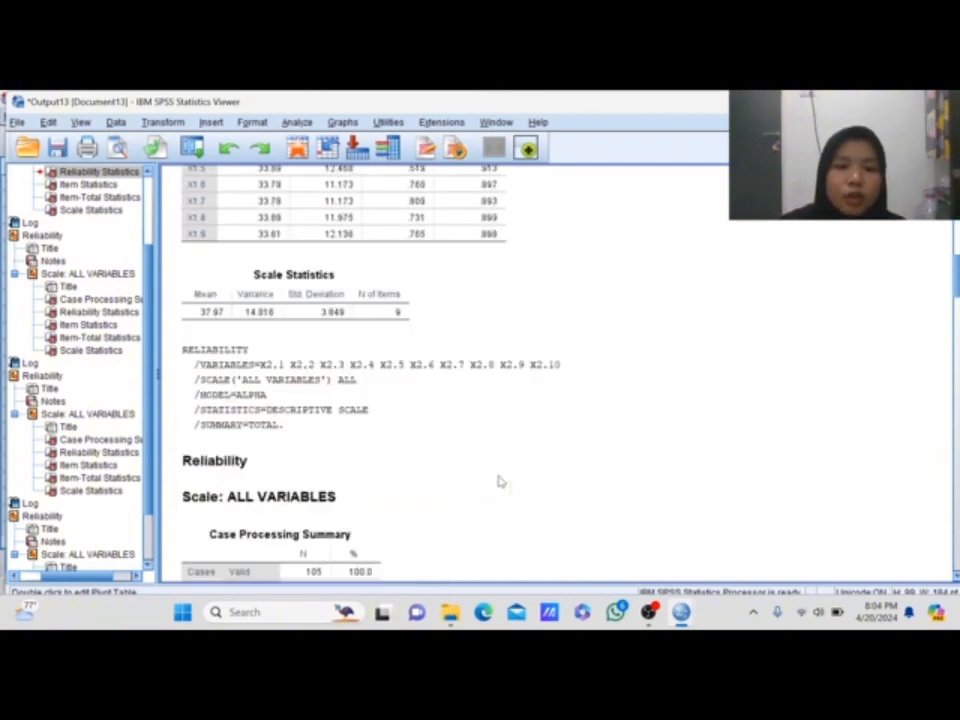
pyautogui.scroll(-12, 500, 481)
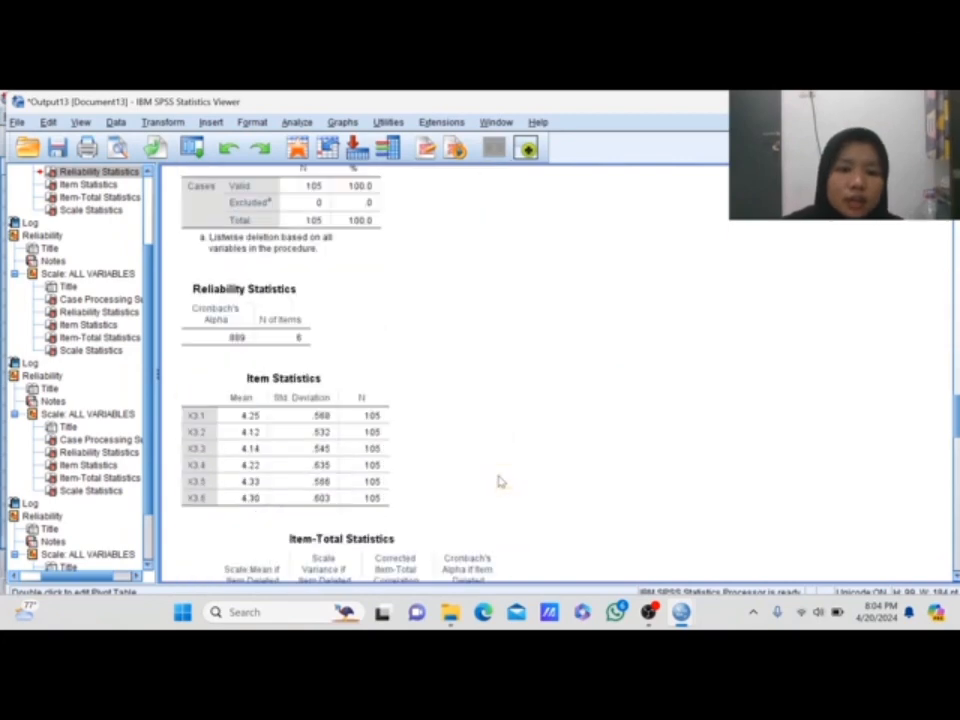
pyautogui.scroll(-12, 500, 481)
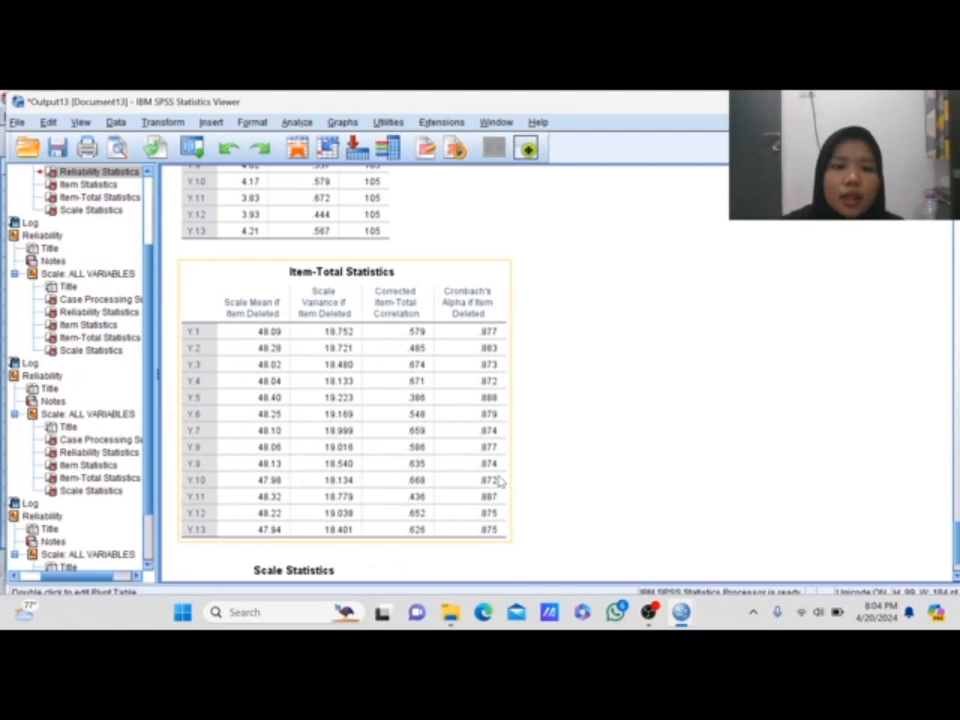
pyautogui.scroll(-2, 500, 481)
pyautogui.scroll(20, 443, 281)
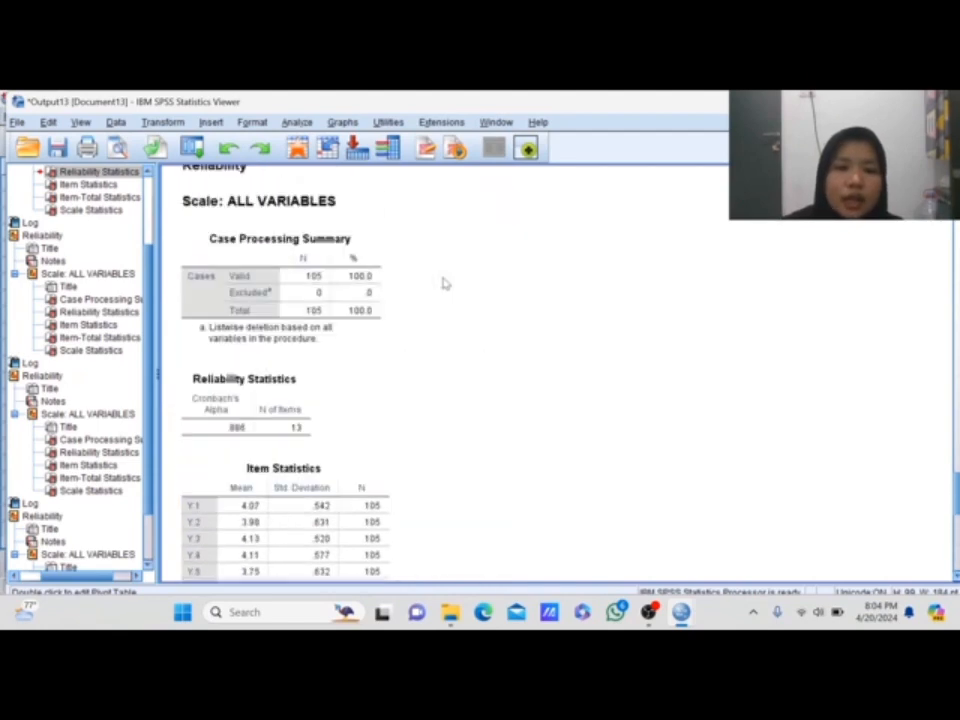
pyautogui.scroll(-16, 443, 281)
pyautogui.scroll(-4, 445, 284)
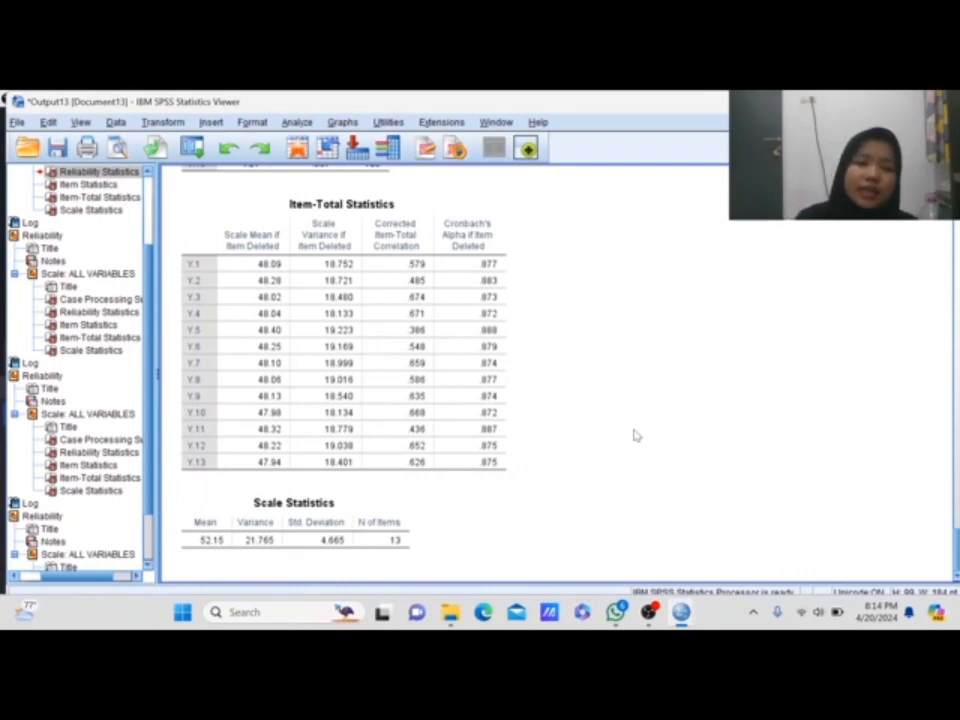
pyautogui.click(381, 306)
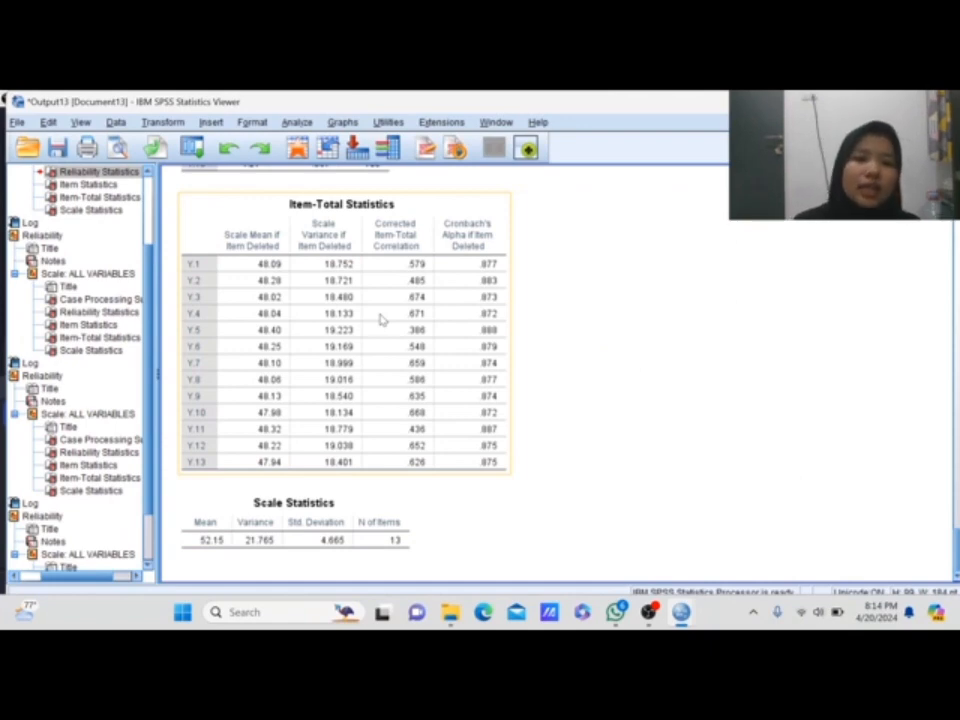
pyautogui.click(322, 186)
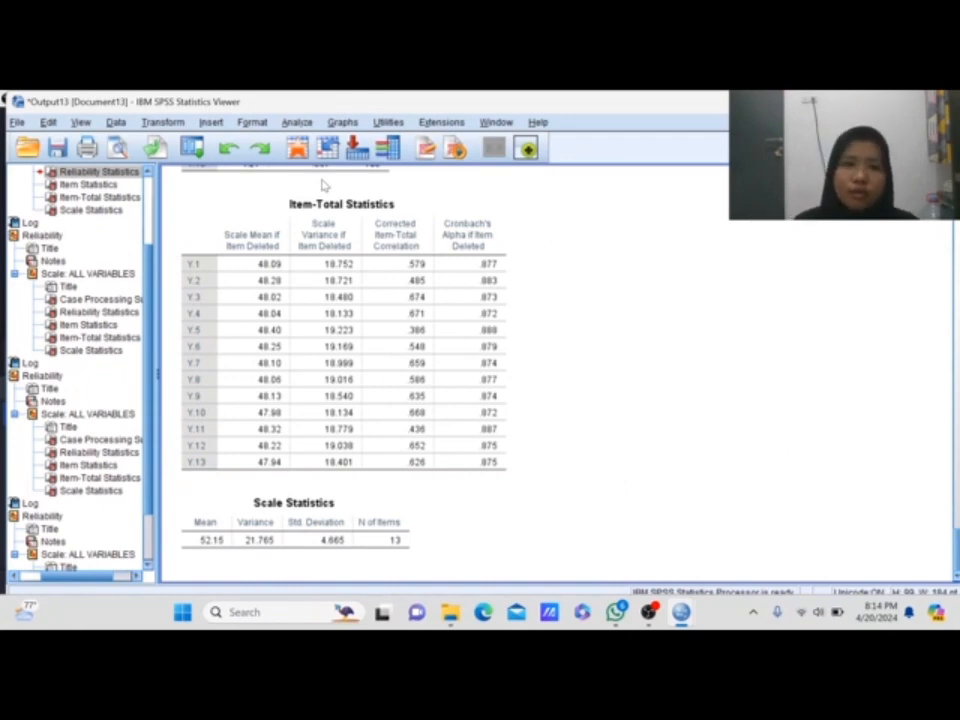
# Start a Linear Regression and set the total score Y as the dependent variable
pyautogui.click(296, 122)
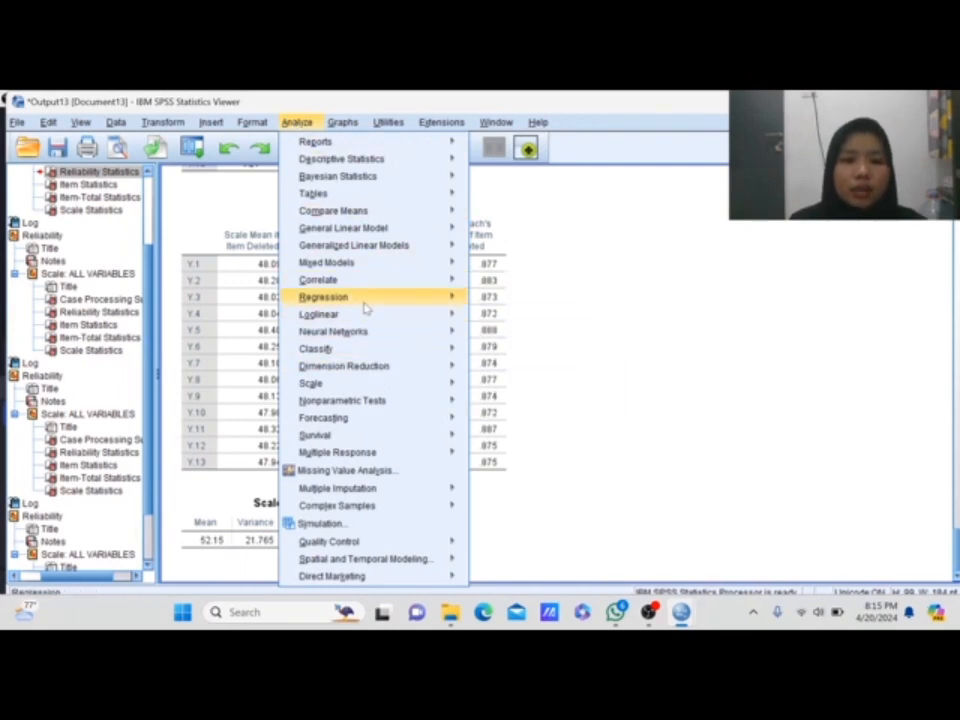
pyautogui.moveTo(365, 307)
pyautogui.click(497, 318)
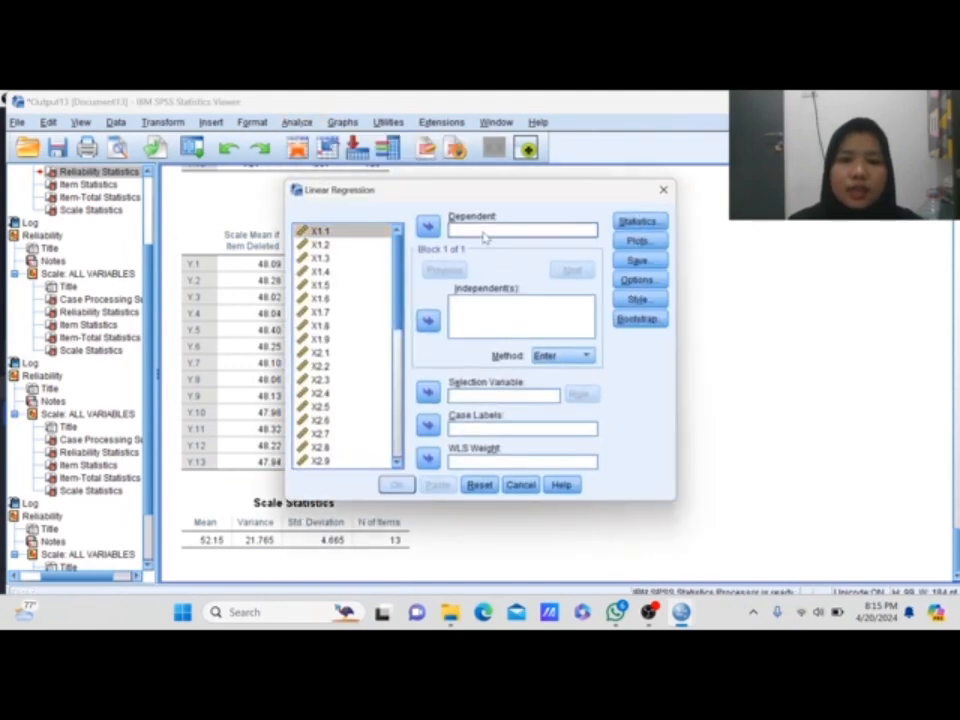
pyautogui.moveTo(399, 298); pyautogui.dragTo(399, 438)
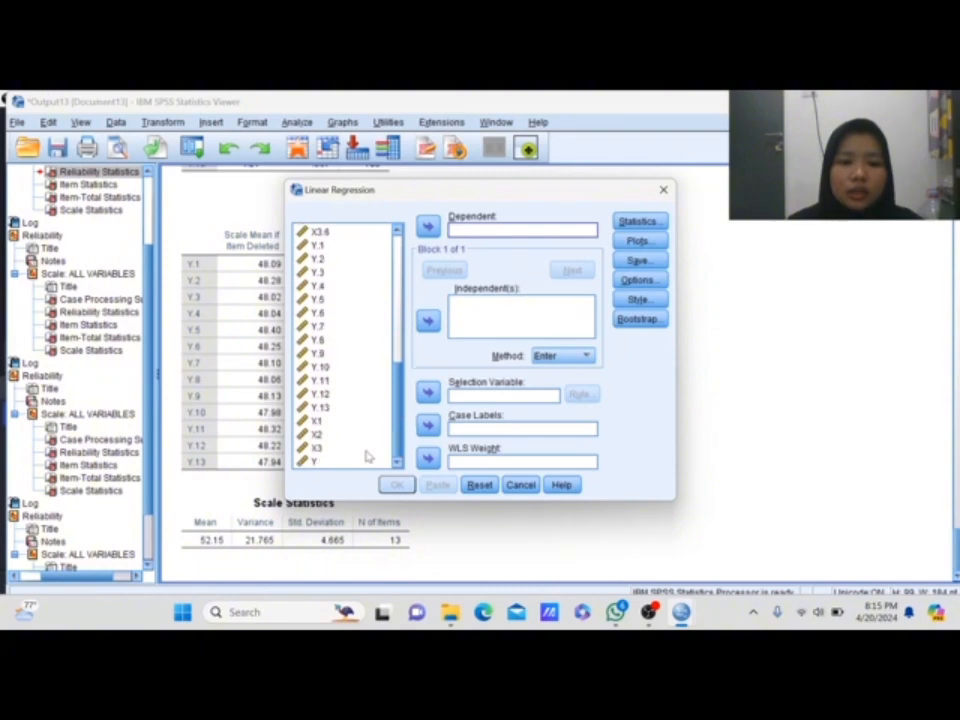
pyautogui.click(360, 459)
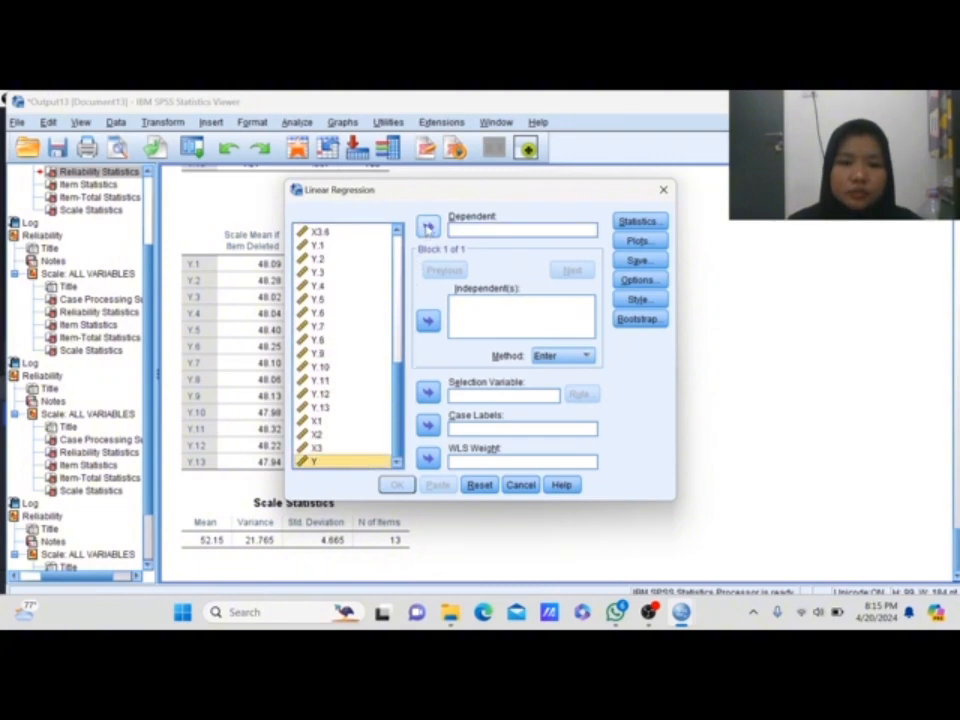
pyautogui.click(428, 228)
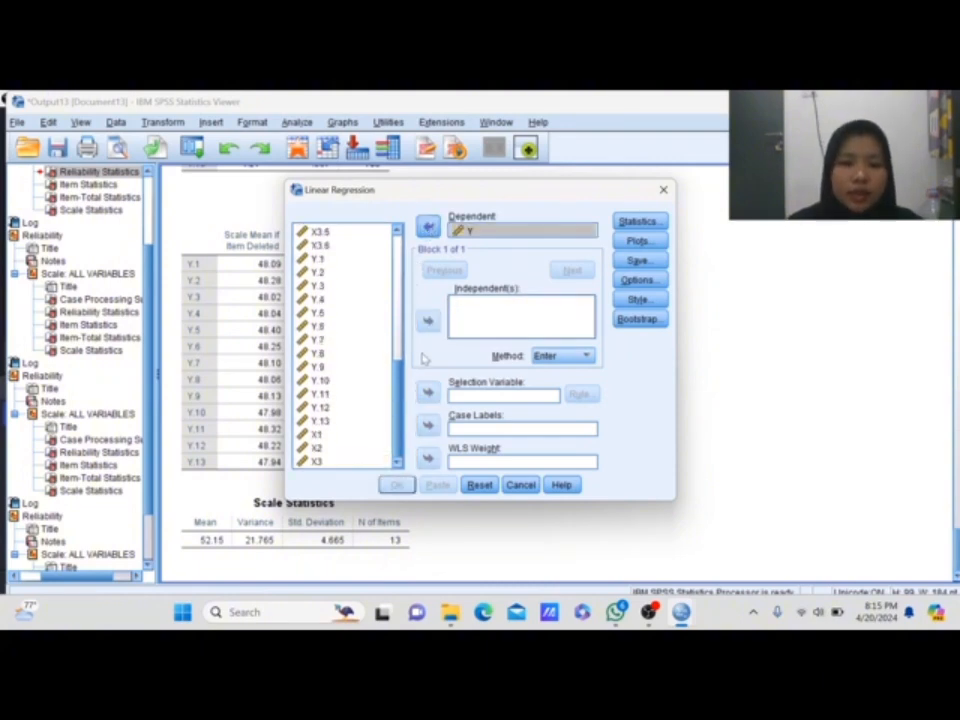
# Add the total scores X1, X2 and X3 as the independent variables of the regression
pyautogui.click(353, 437)
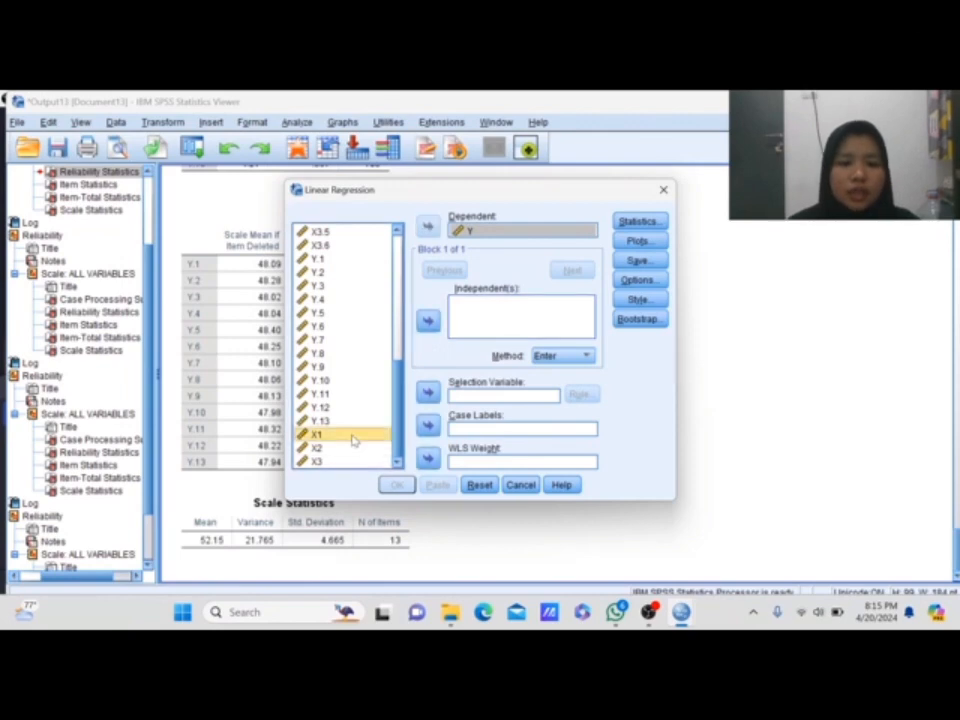
pyautogui.hotkey('shift', 'Down')
pyautogui.hotkey('shift', 'Down')
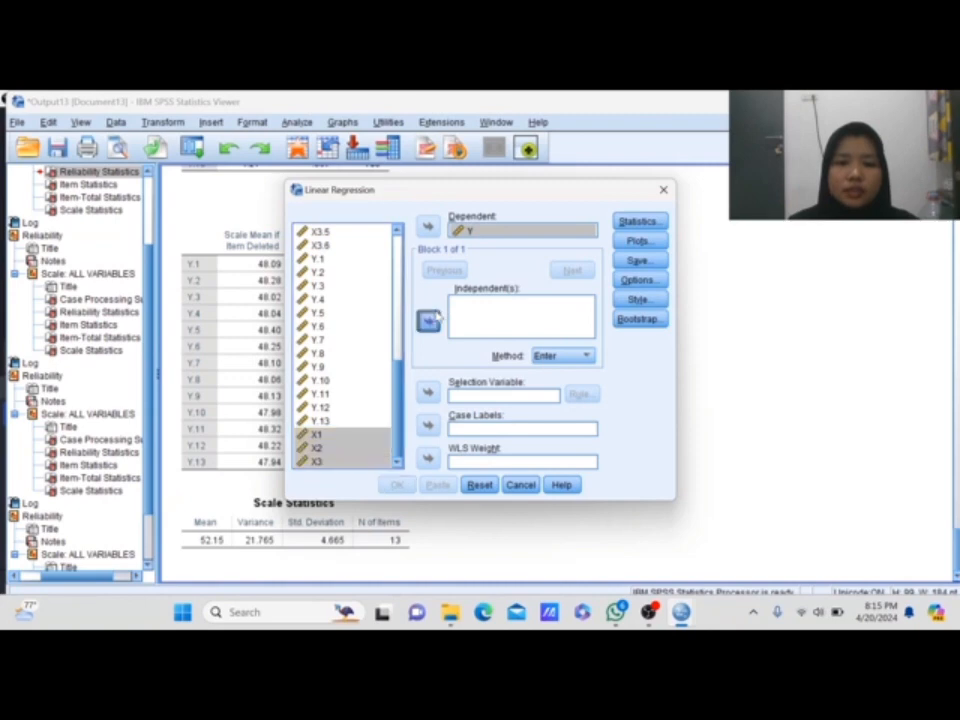
pyautogui.click(428, 320)
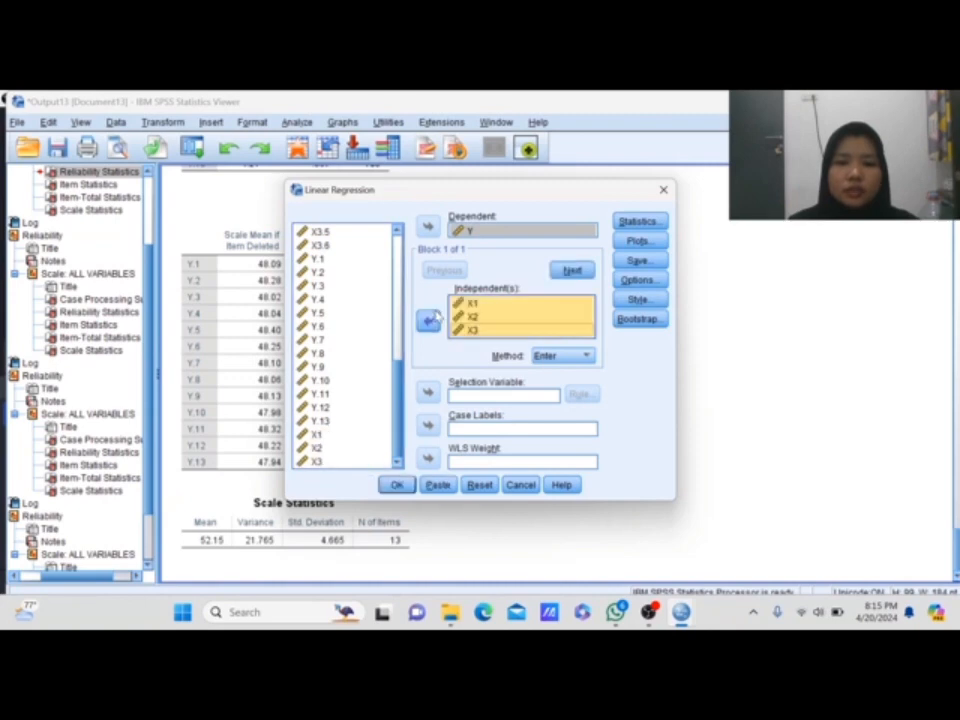
# Define the regression's residual scatterplot with *ZRESID on the Y axis and *ZPRED on the X axis
pyautogui.click(638, 242)
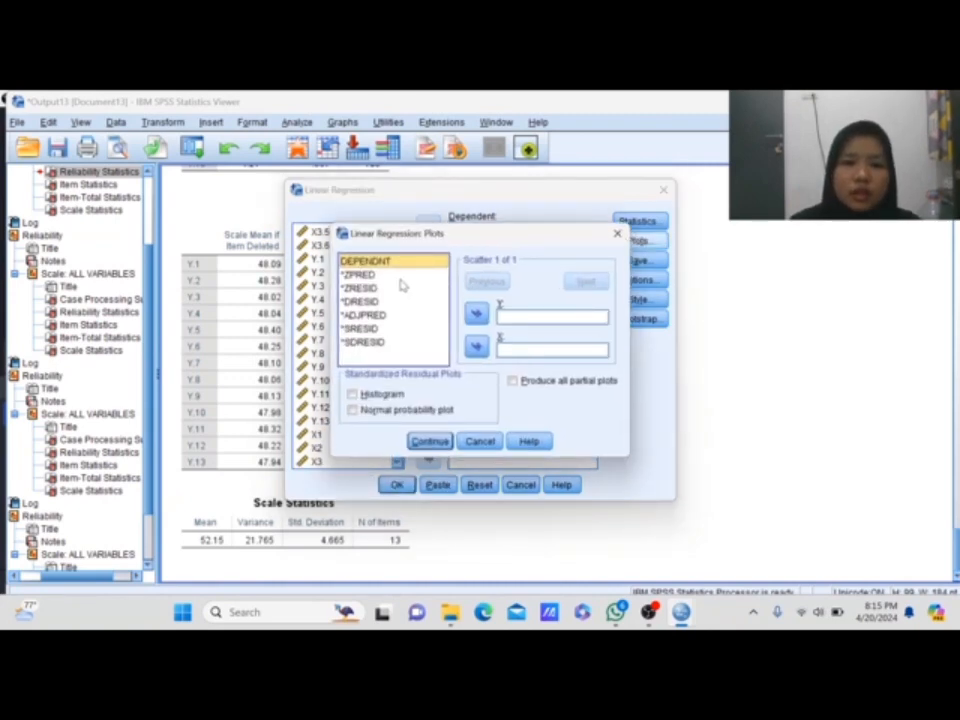
pyautogui.click(394, 278)
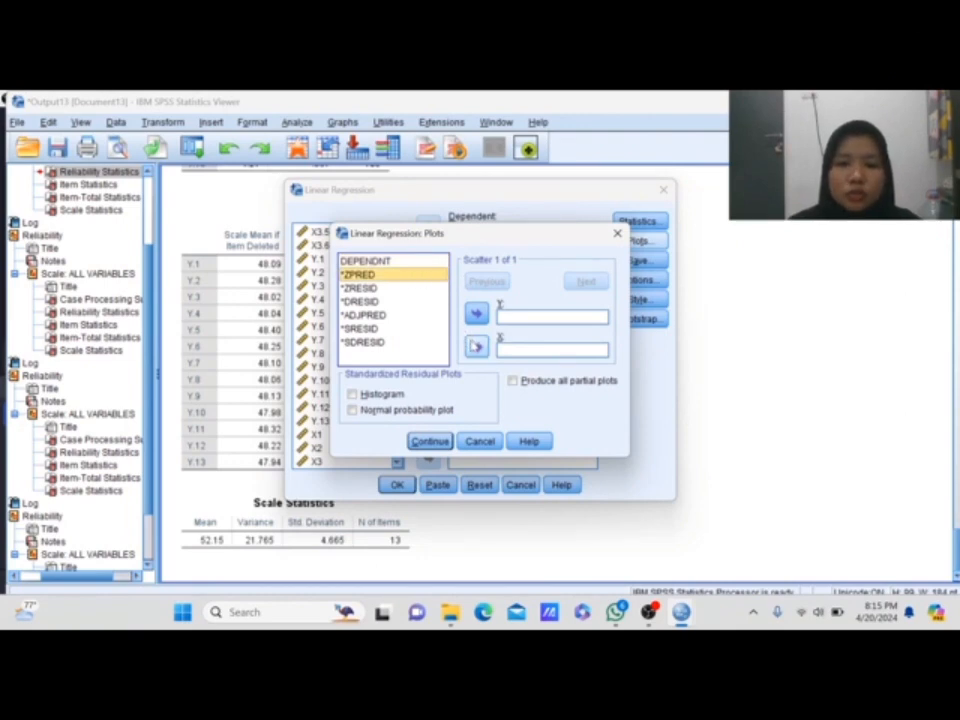
pyautogui.doubleClick(396, 279)
pyautogui.click(398, 287)
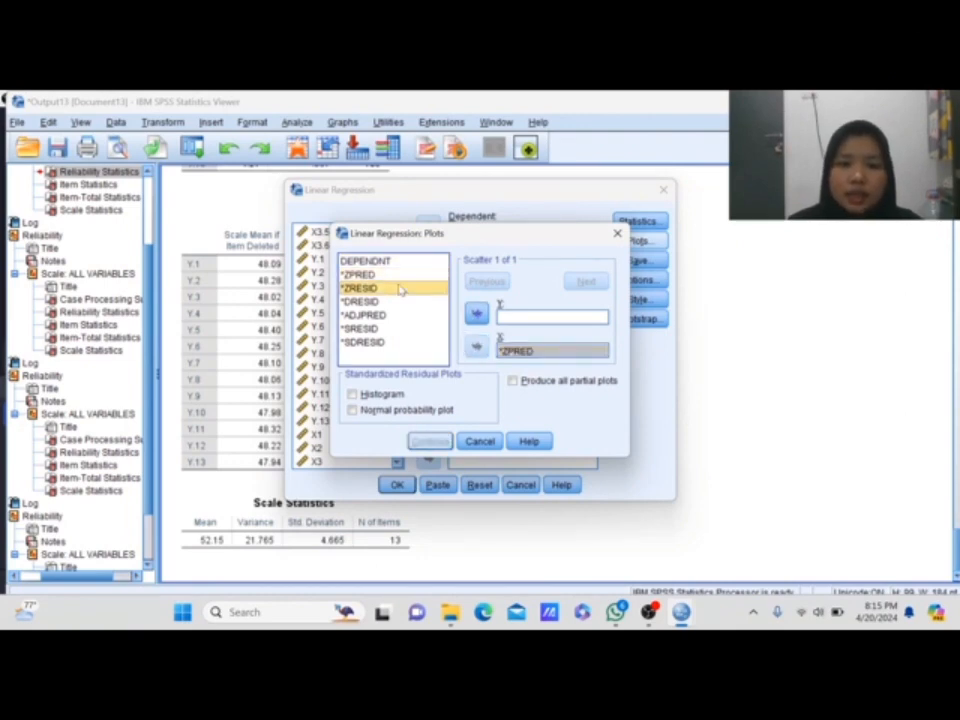
pyautogui.click(477, 314)
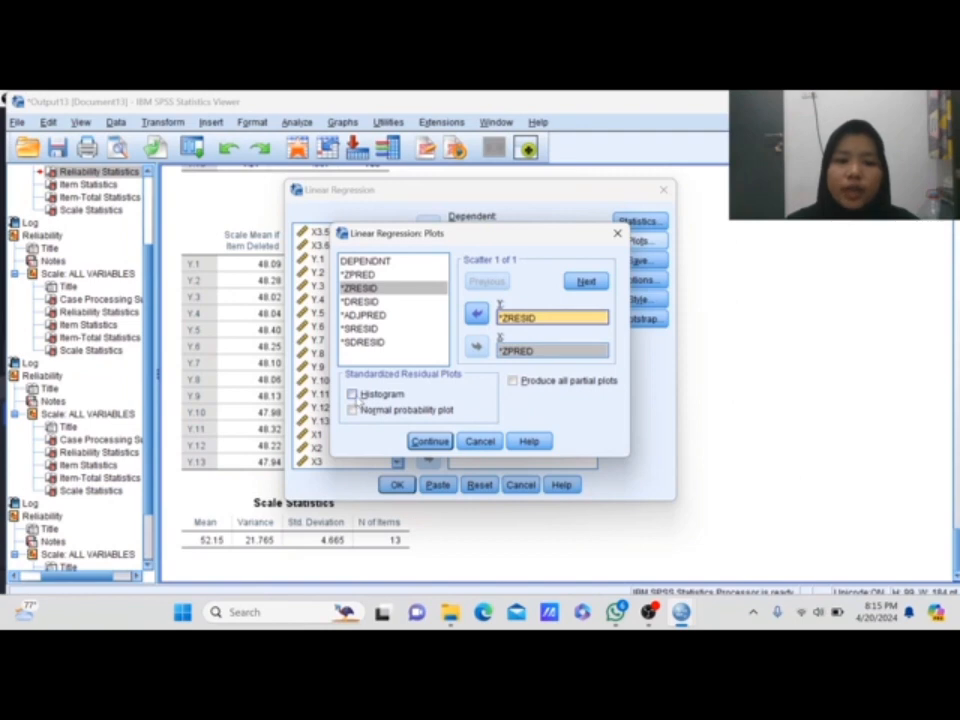
# Include the histogram and normal probability plot of the standardized residuals, and run the regression
pyautogui.click(355, 395)
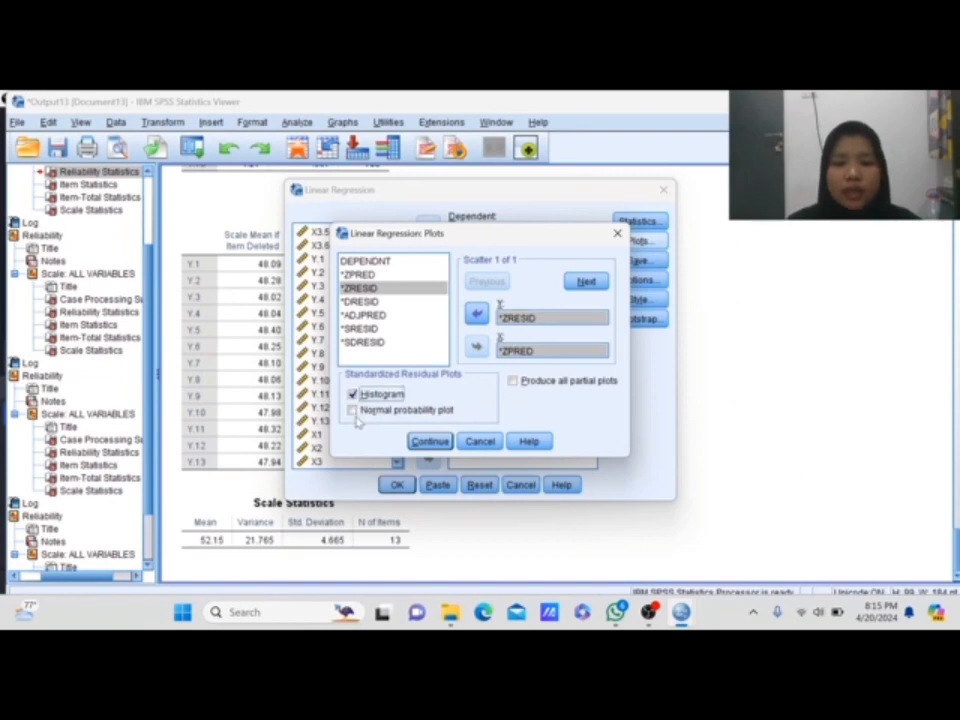
pyautogui.click(353, 410)
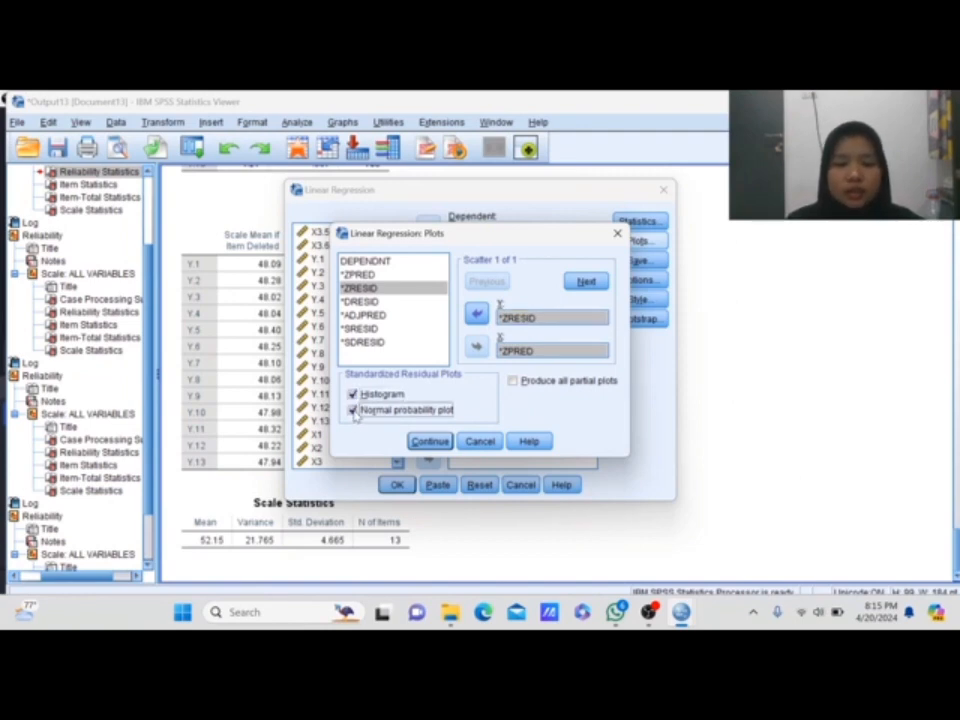
pyautogui.click(429, 441)
pyautogui.click(397, 485)
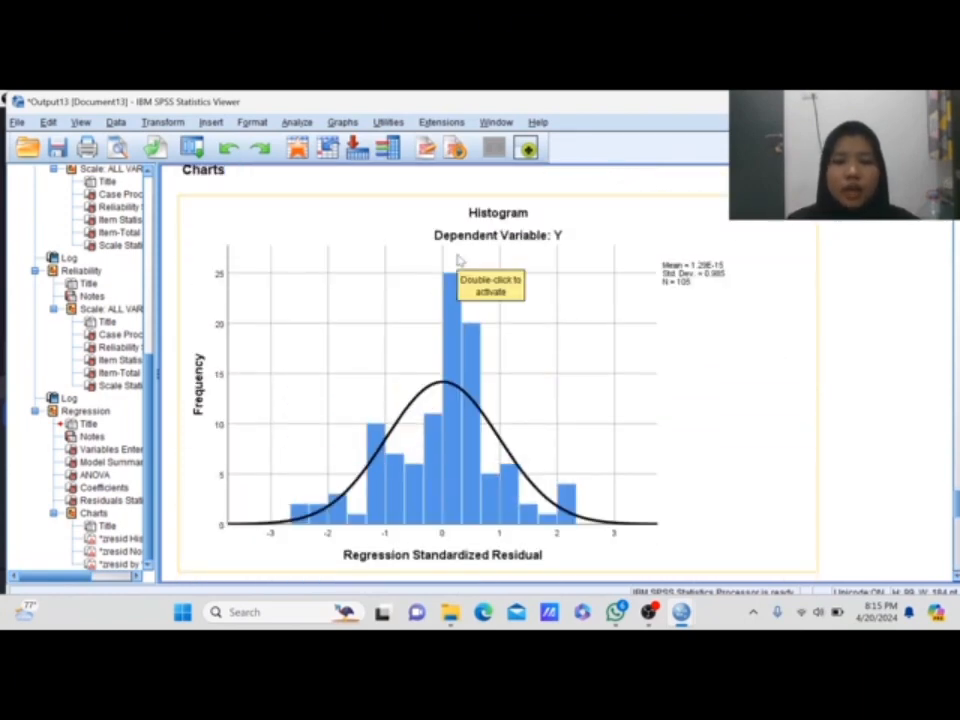
# Examine the regression charts for Y: the residual histogram, the normal P-P plot and the scatterplot
pyautogui.scroll(-10, 525, 260)
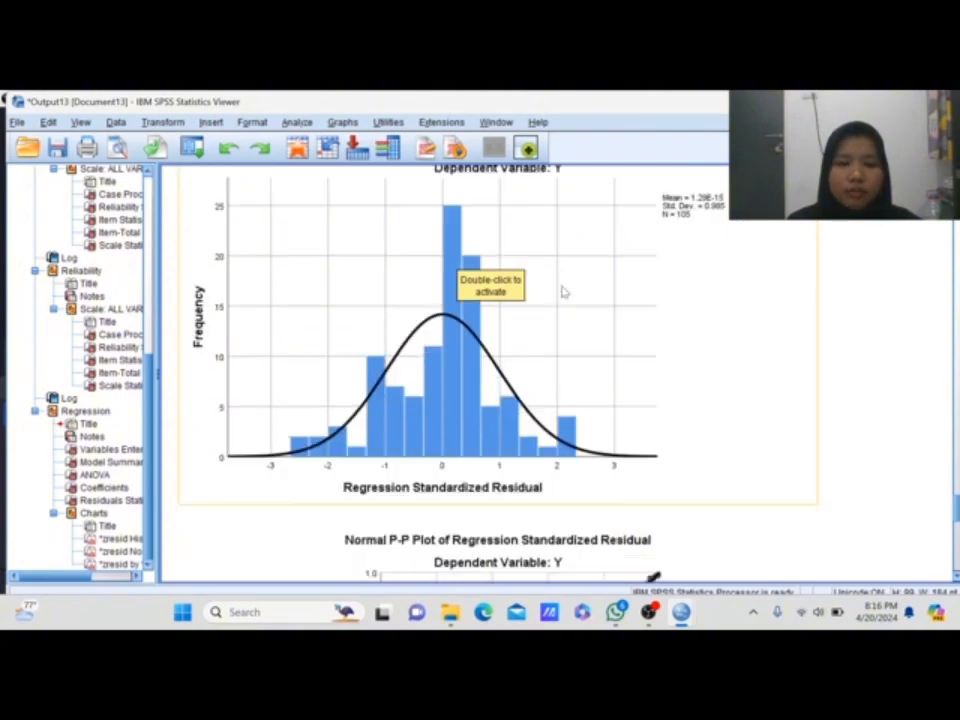
pyautogui.scroll(5, 525, 296)
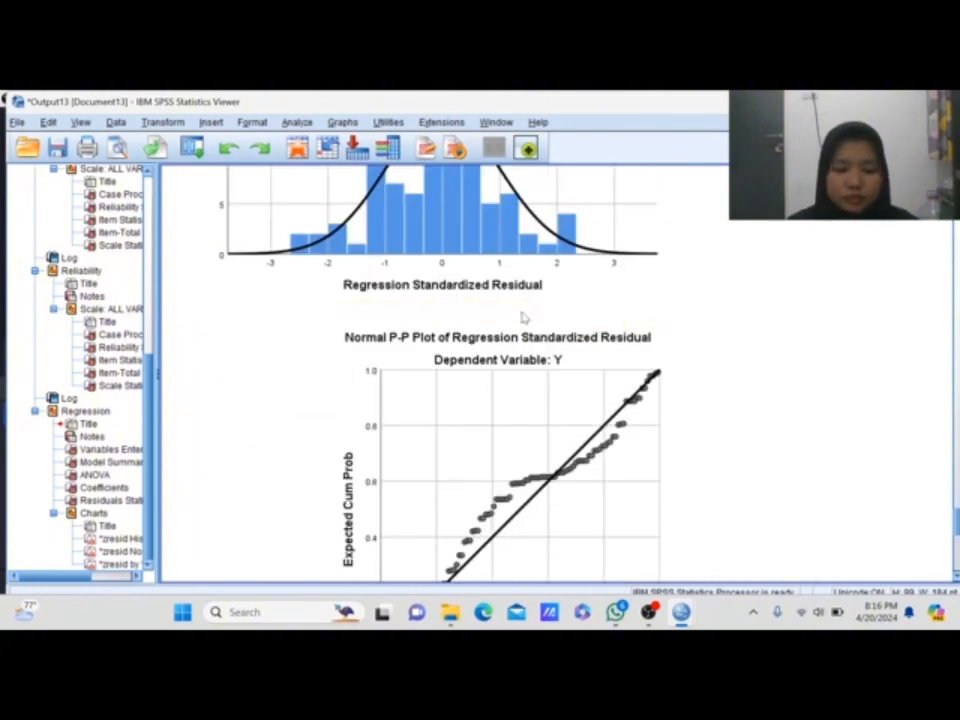
pyautogui.scroll(3, 542, 247)
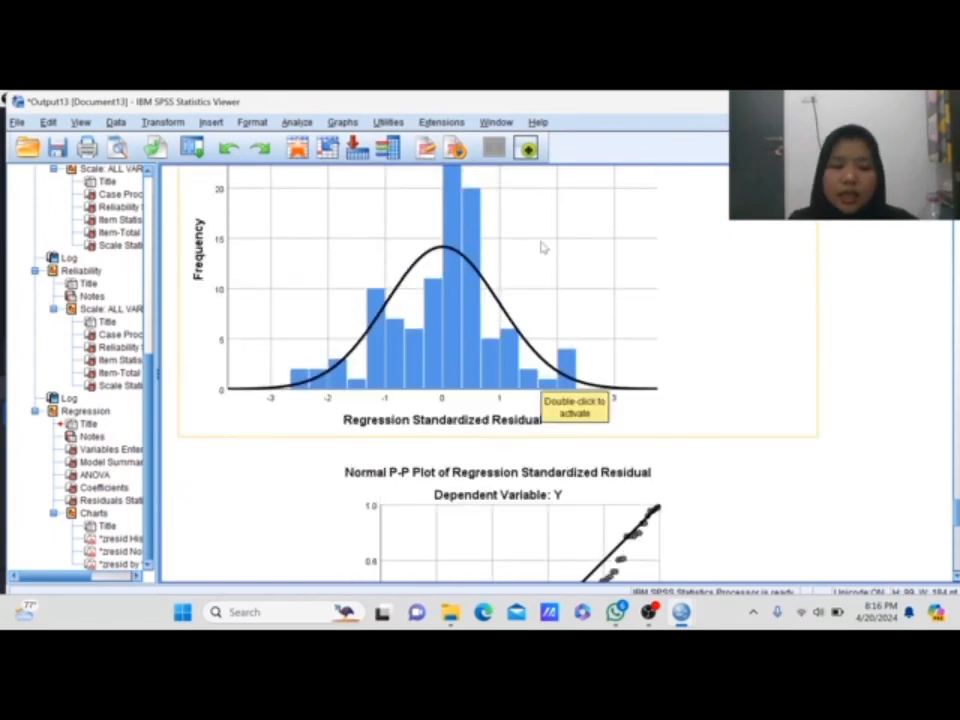
pyautogui.scroll(2, 540, 250)
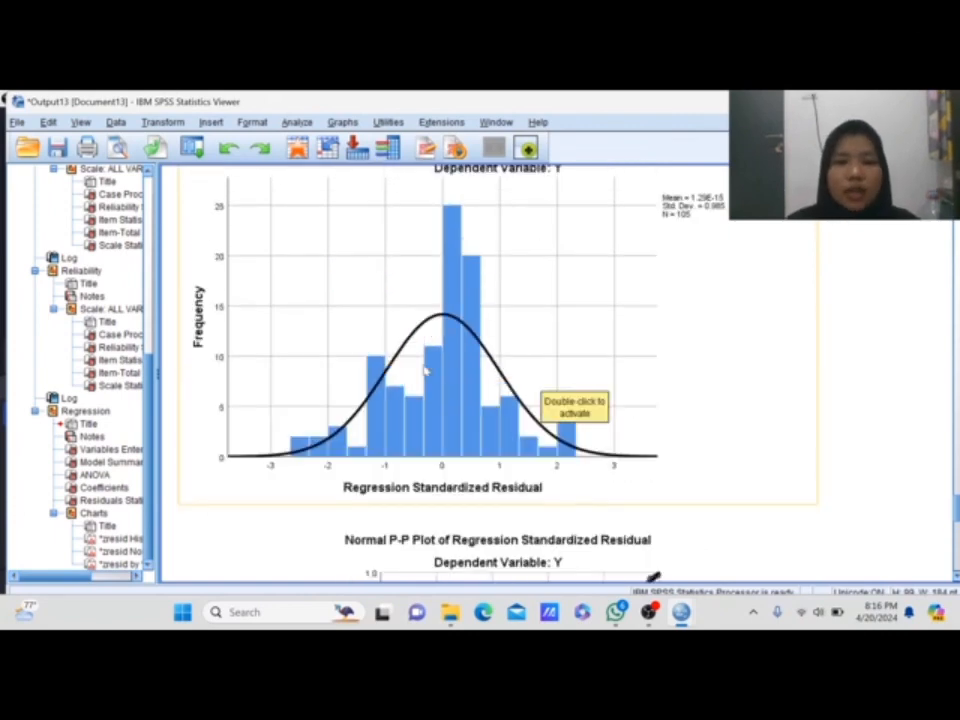
pyautogui.scroll(2, 424, 366)
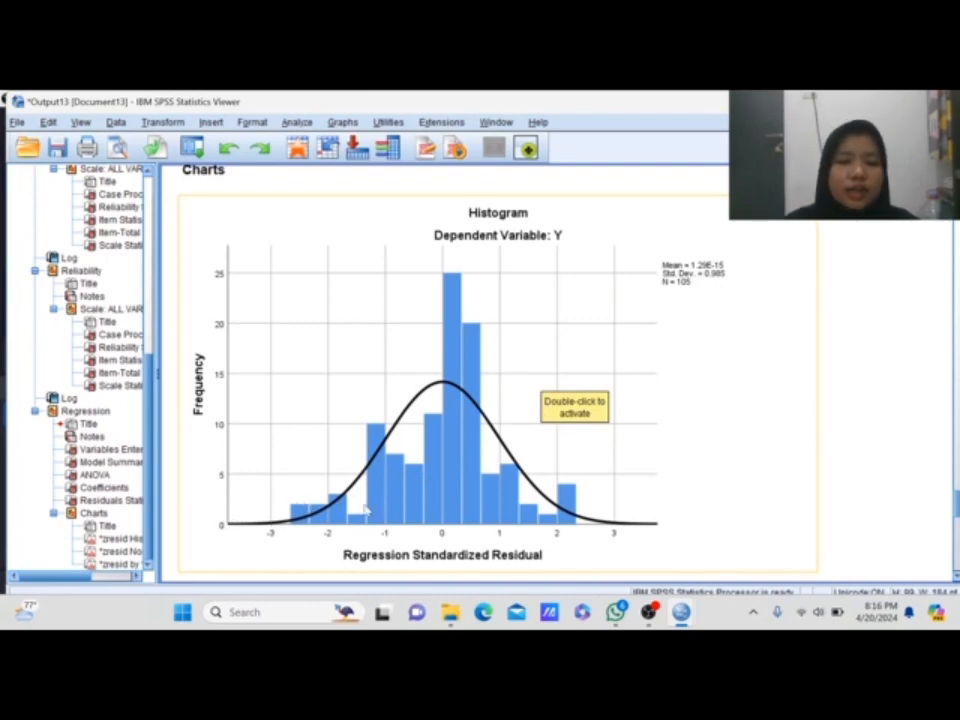
pyautogui.scroll(-5, 510, 442)
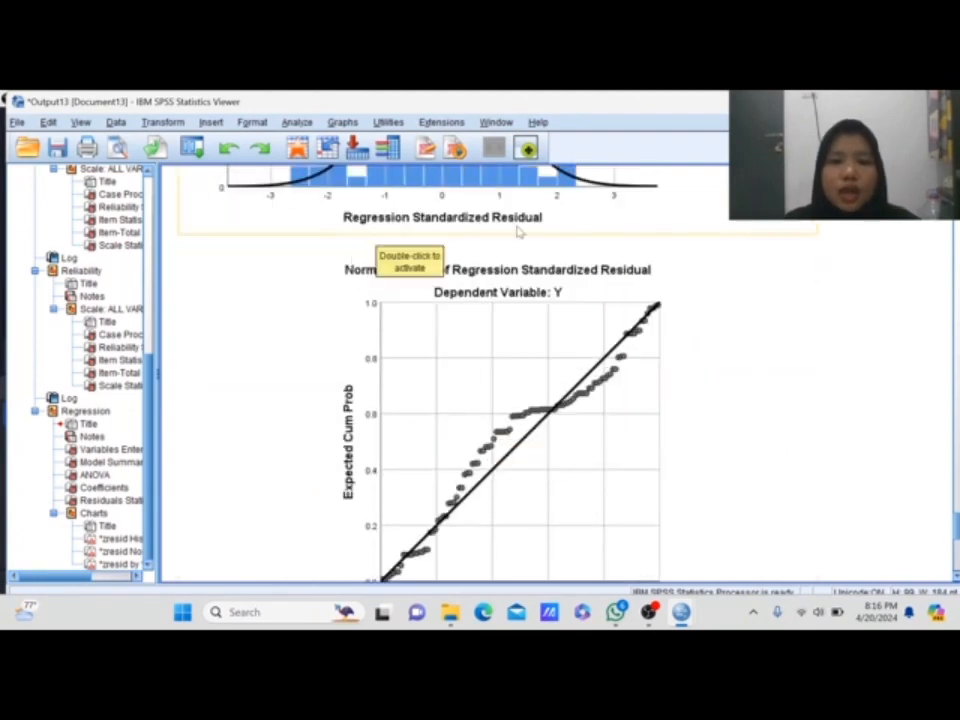
pyautogui.scroll(-3, 481, 453)
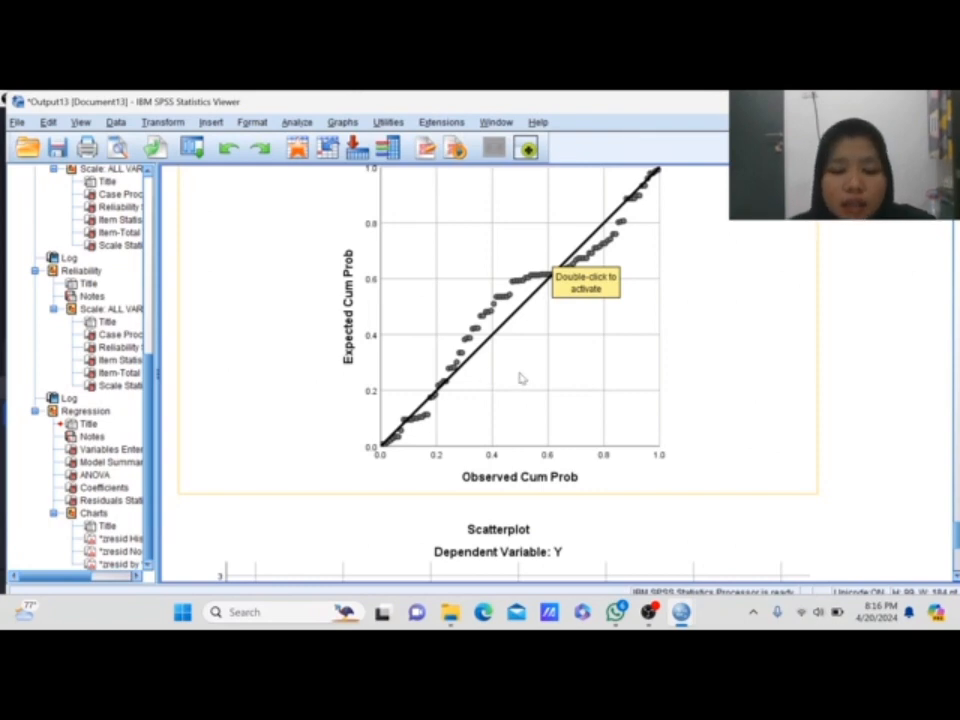
pyautogui.scroll(-5, 591, 381)
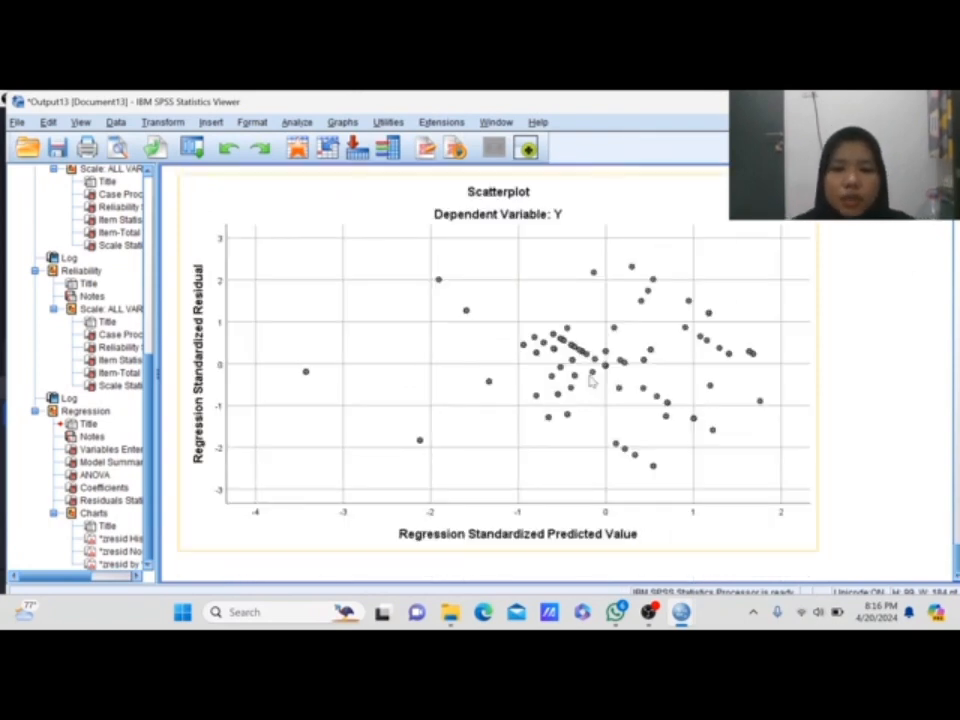
pyautogui.click(596, 394)
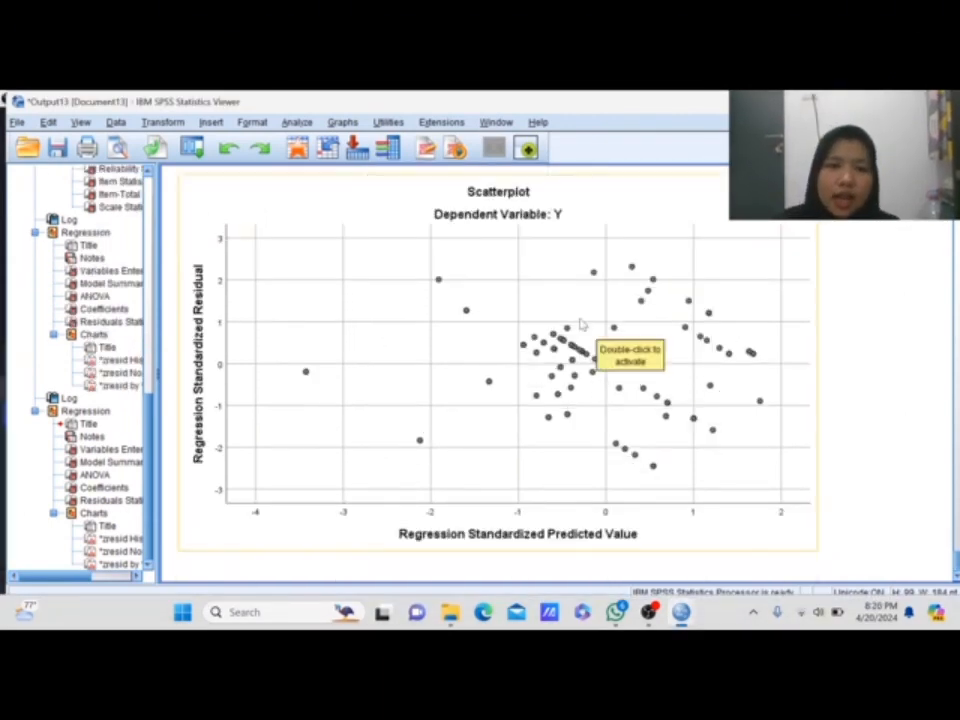
# Rerun the linear regression of Y on X1, X2 and X3, saving the unstandardized residuals as a new variable
pyautogui.click(297, 124)
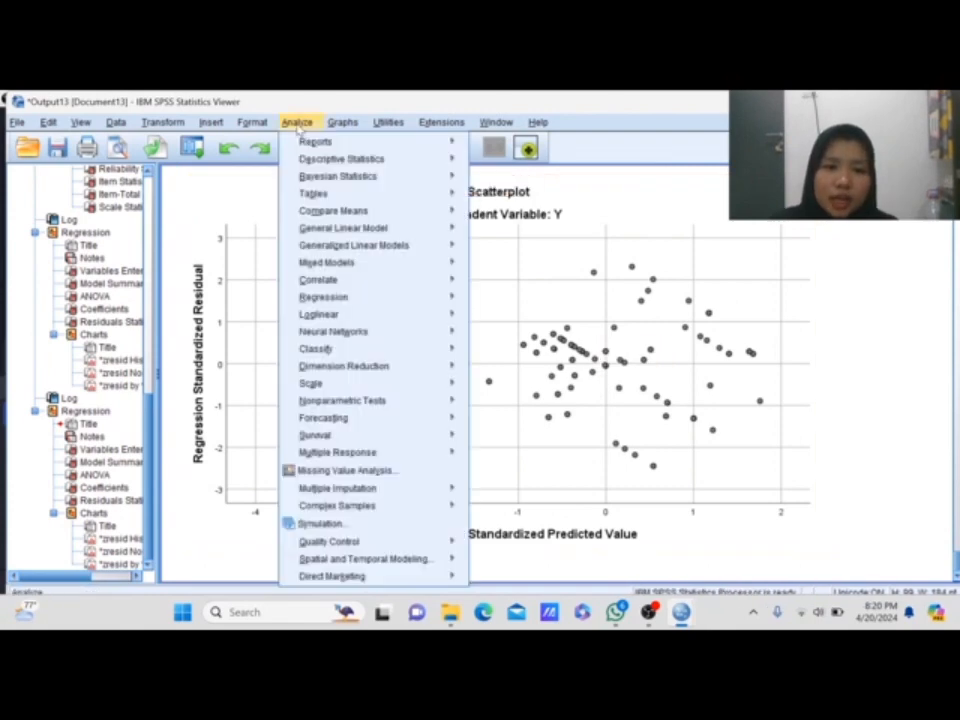
pyautogui.moveTo(395, 296)
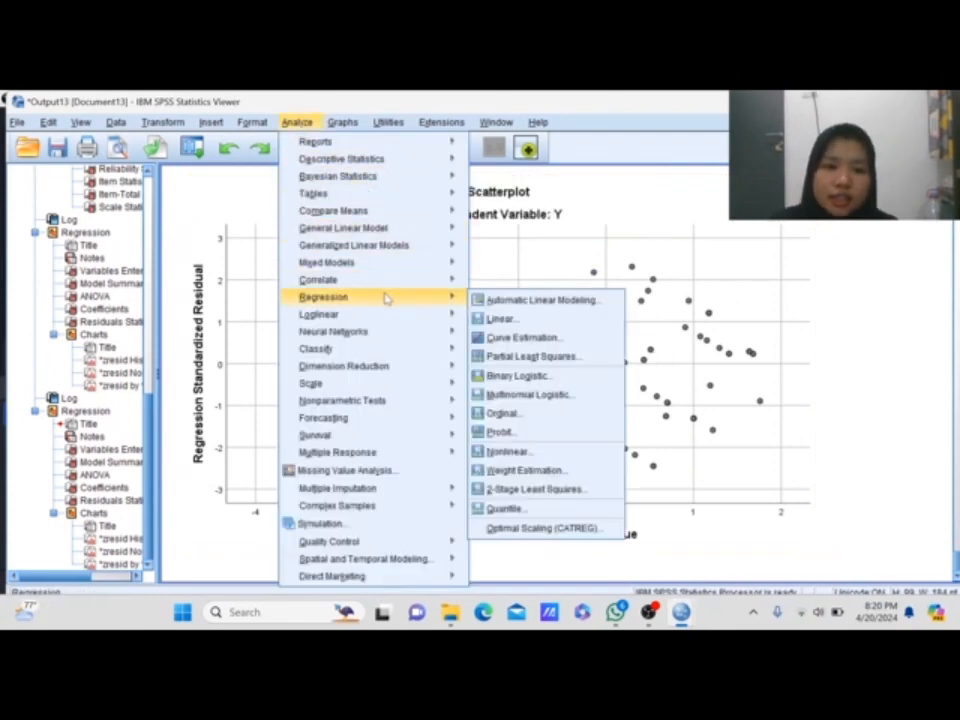
pyautogui.click(500, 319)
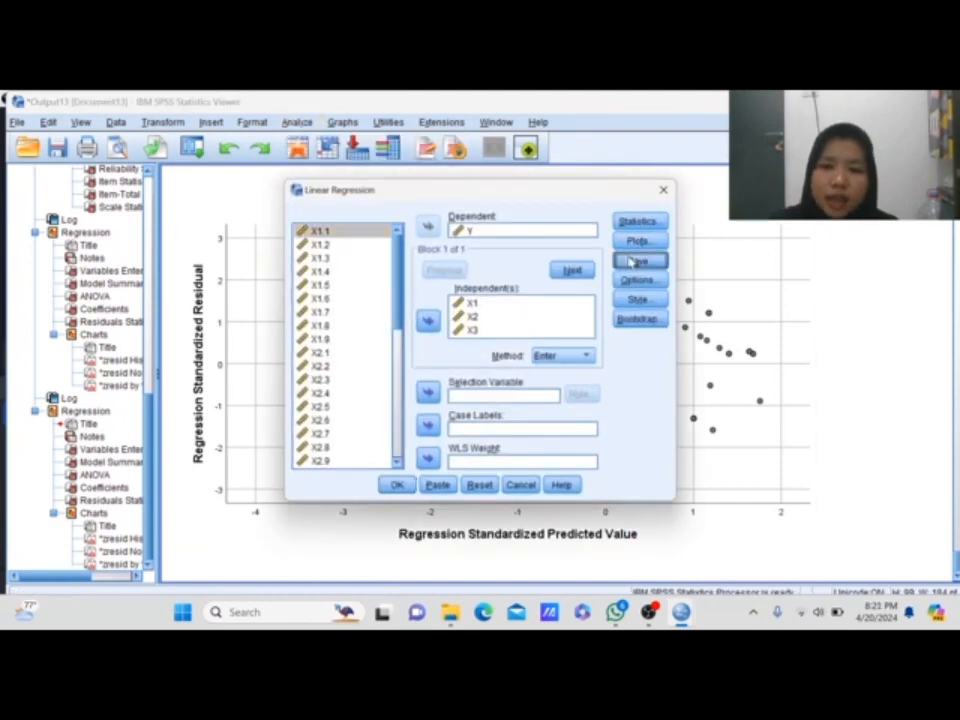
pyautogui.click(638, 260)
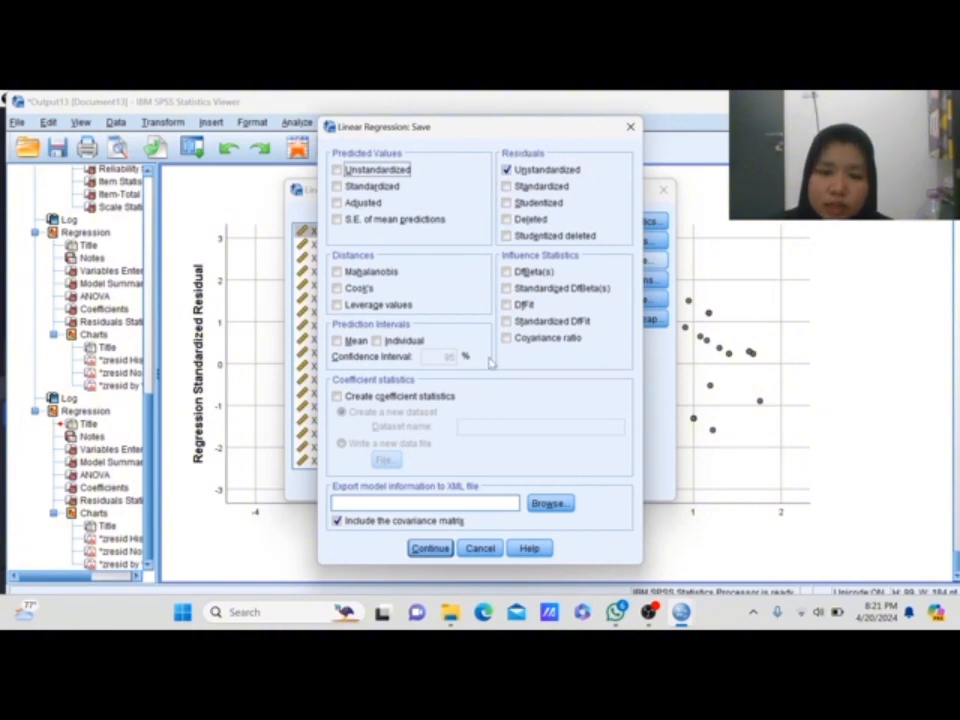
pyautogui.click(444, 555)
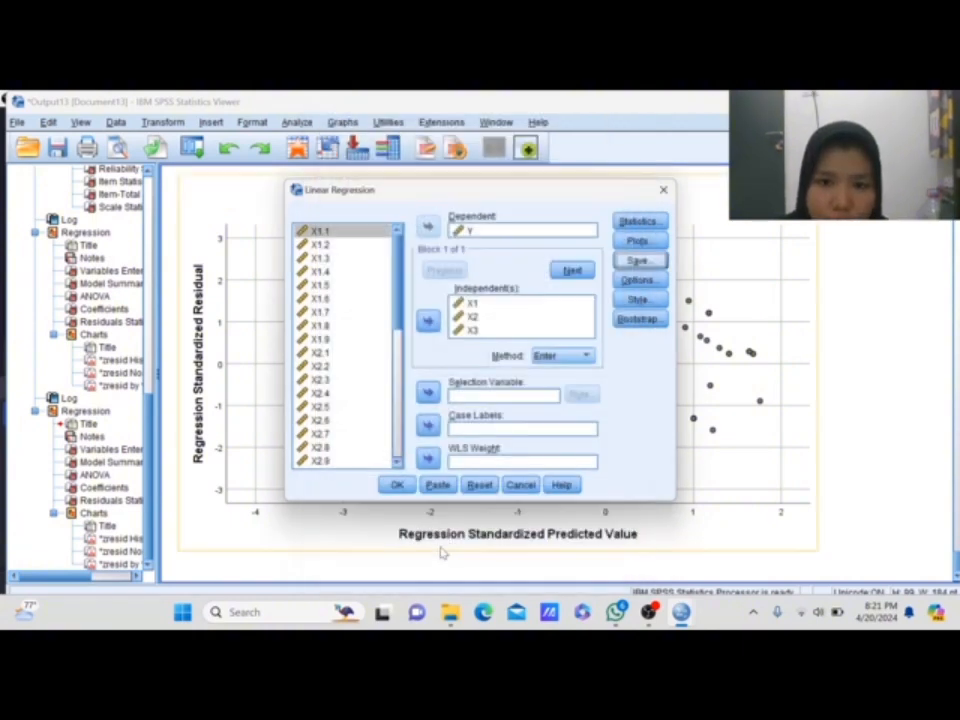
pyautogui.click(395, 484)
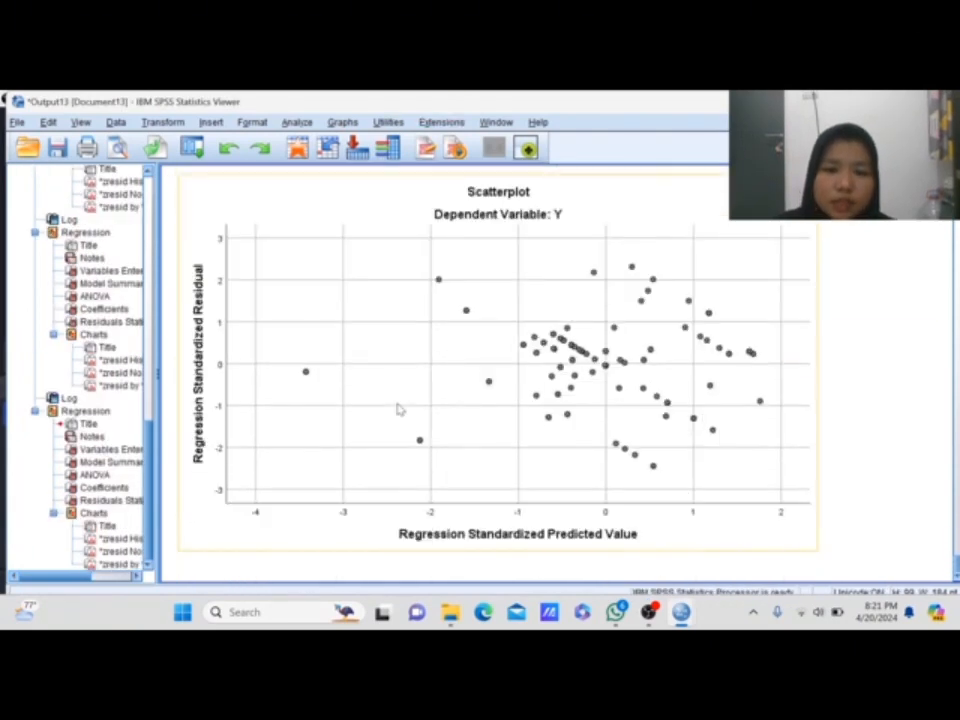
# Run a one-sample Kolmogorov-Smirnov test against the normal distribution on the last unstandardized residual variable in the list
pyautogui.click(297, 122)
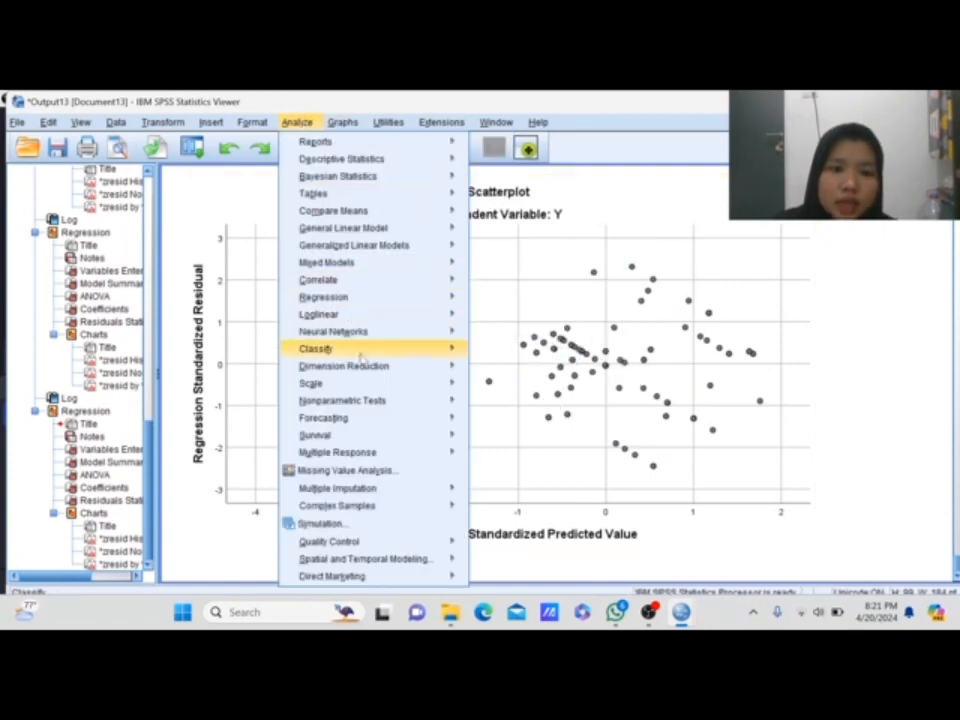
pyautogui.moveTo(375, 400)
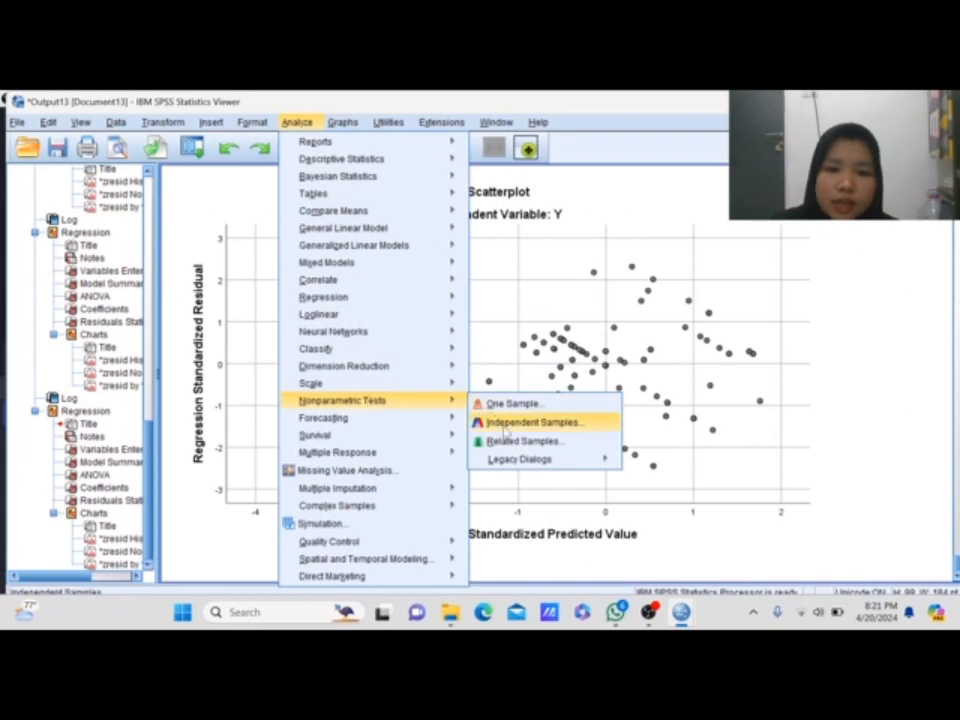
pyautogui.moveTo(613, 459)
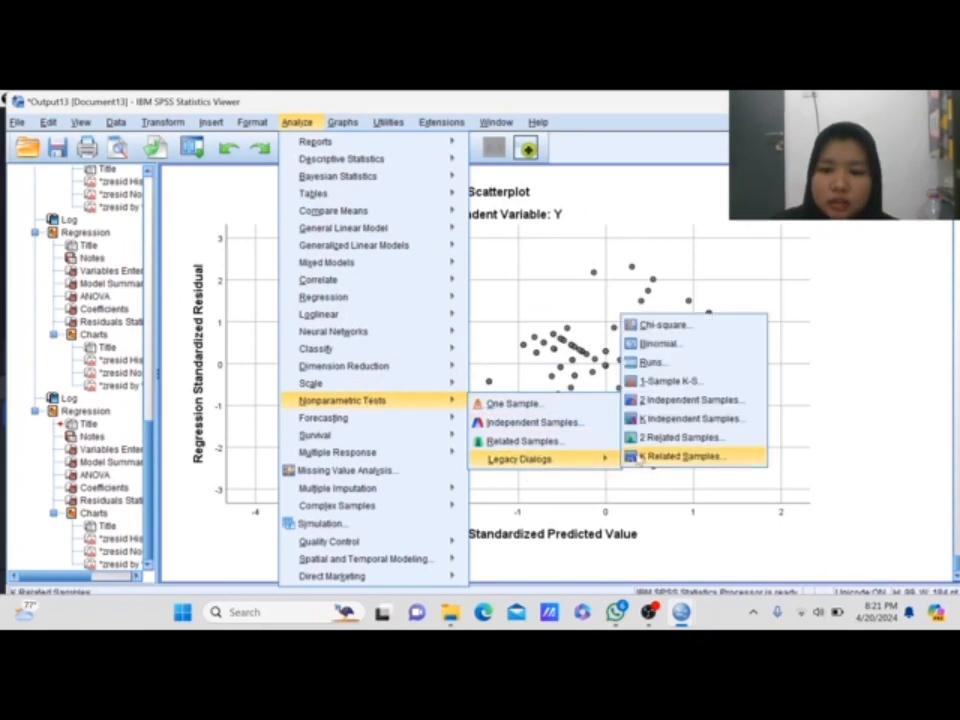
pyautogui.click(672, 382)
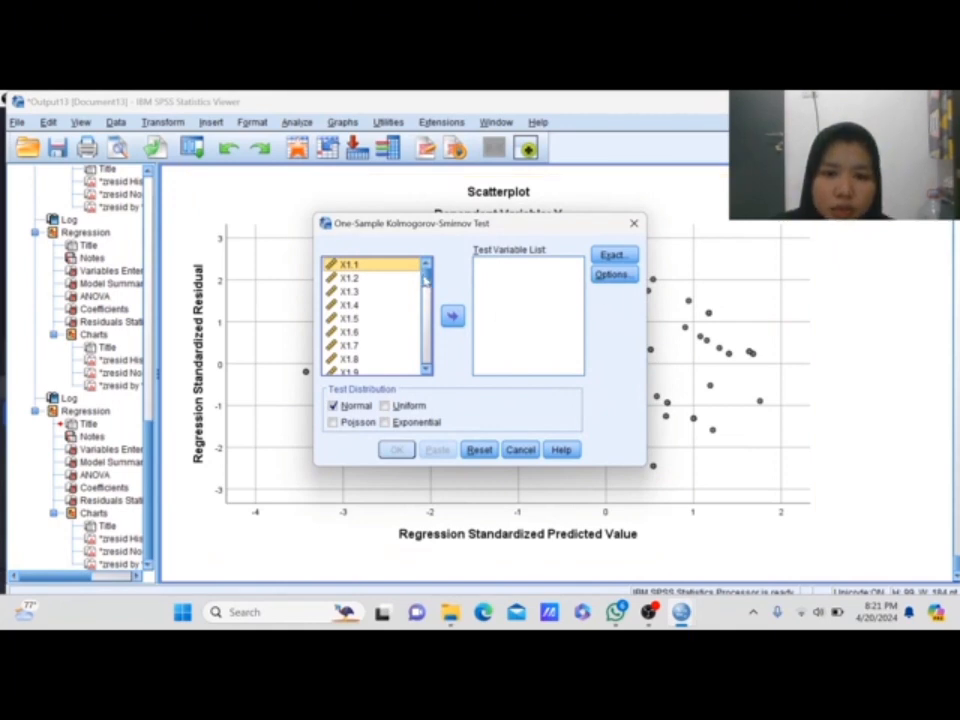
pyautogui.moveTo(426, 275); pyautogui.dragTo(426, 360)
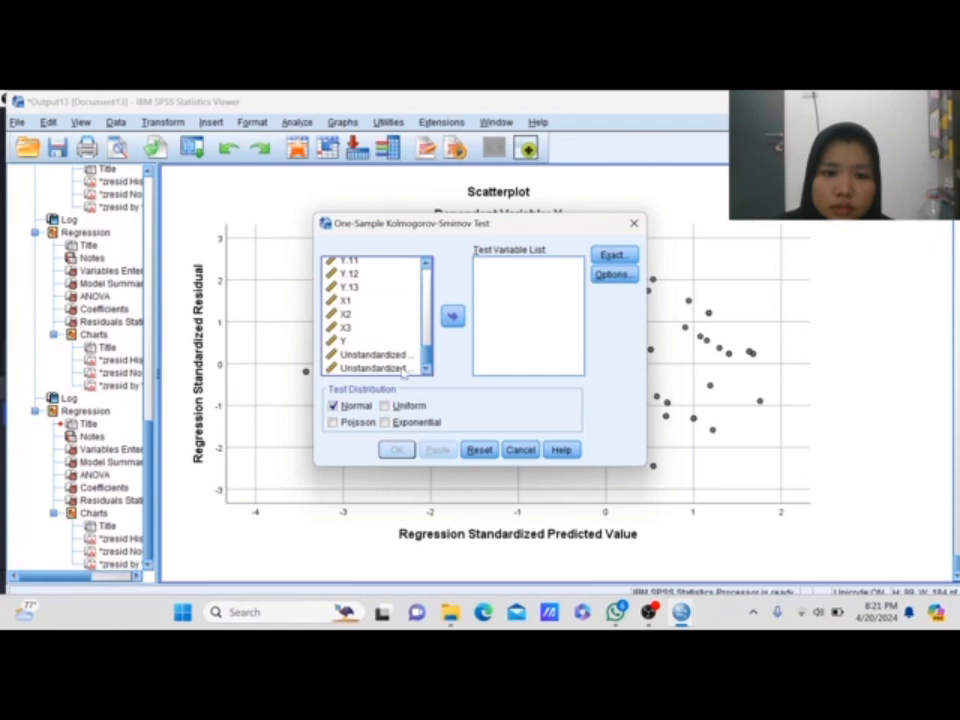
pyautogui.click(385, 368)
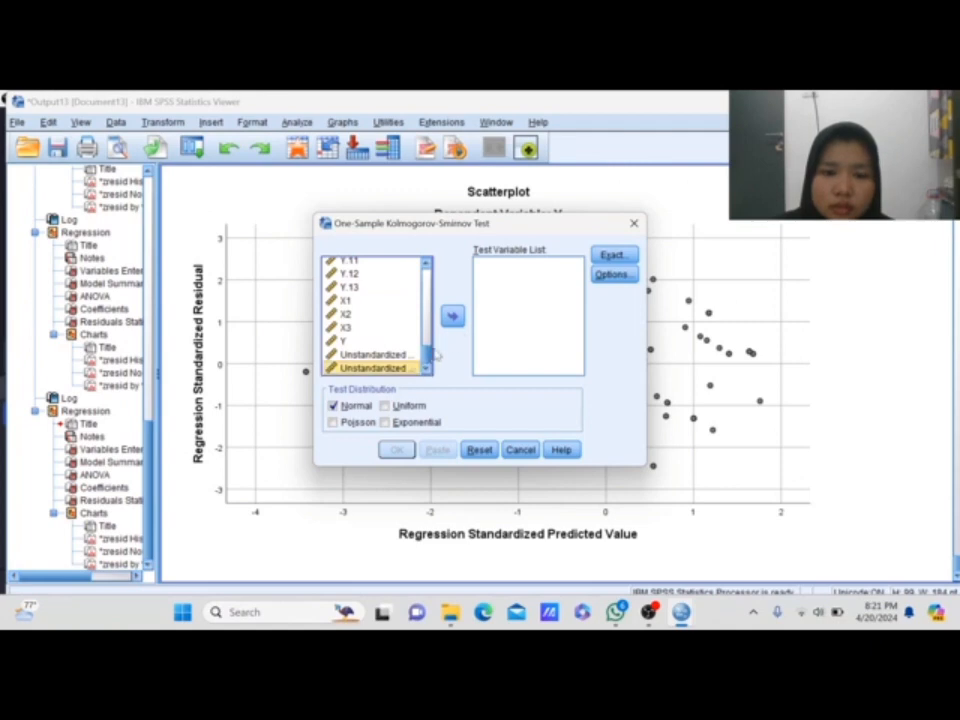
pyautogui.click(453, 317)
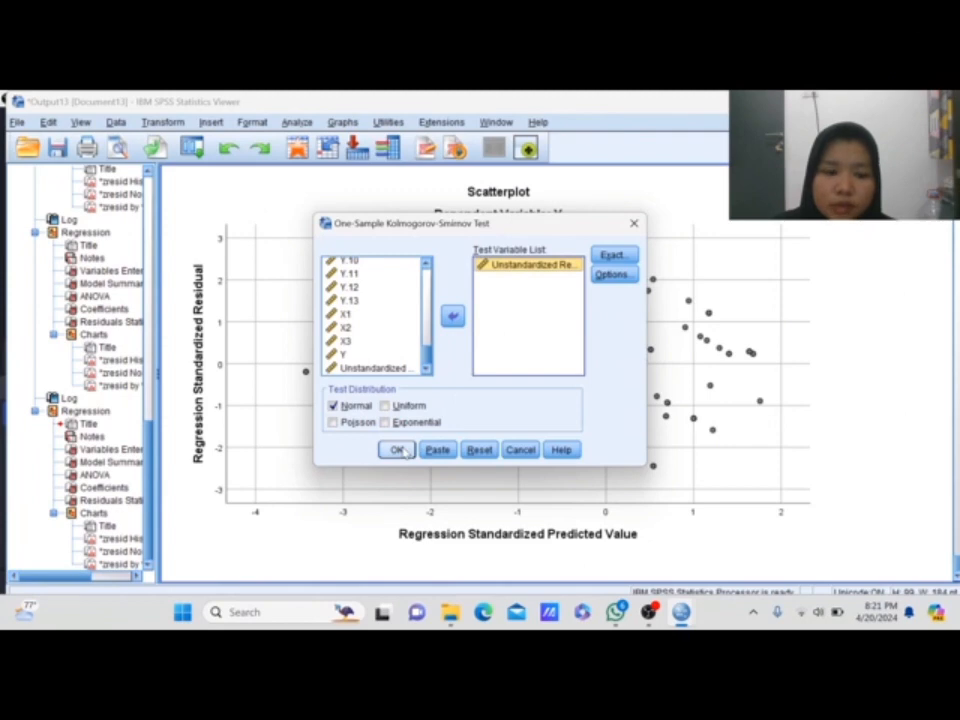
pyautogui.click(398, 450)
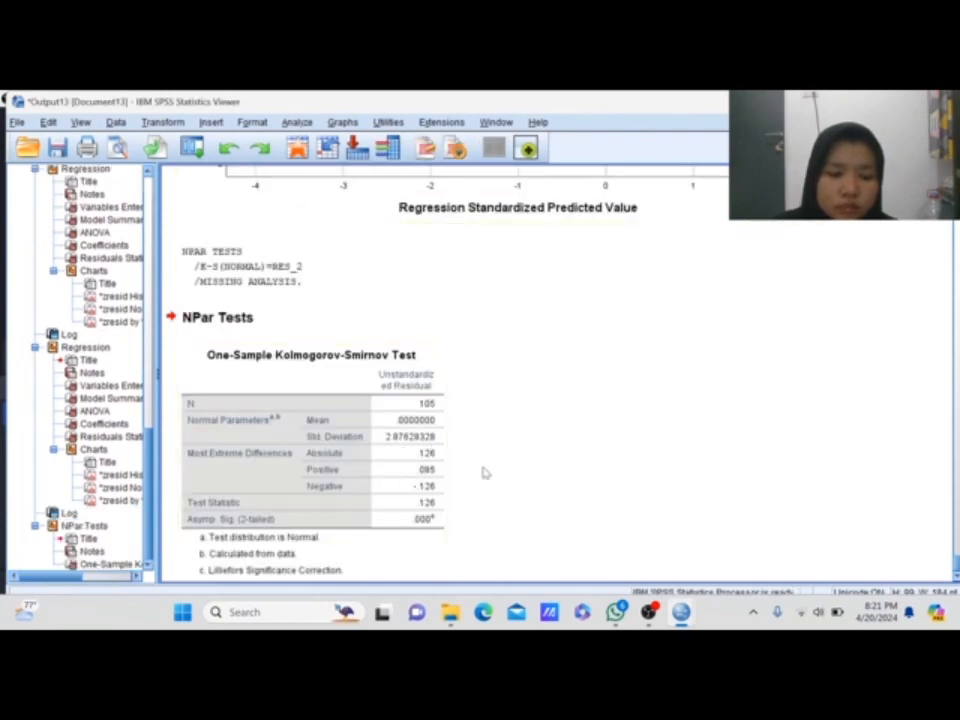
# Examine the One-Sample Kolmogorov-Smirnov Test table for the unstandardized residuals, including its significance value
pyautogui.scroll(-1, 484, 471)
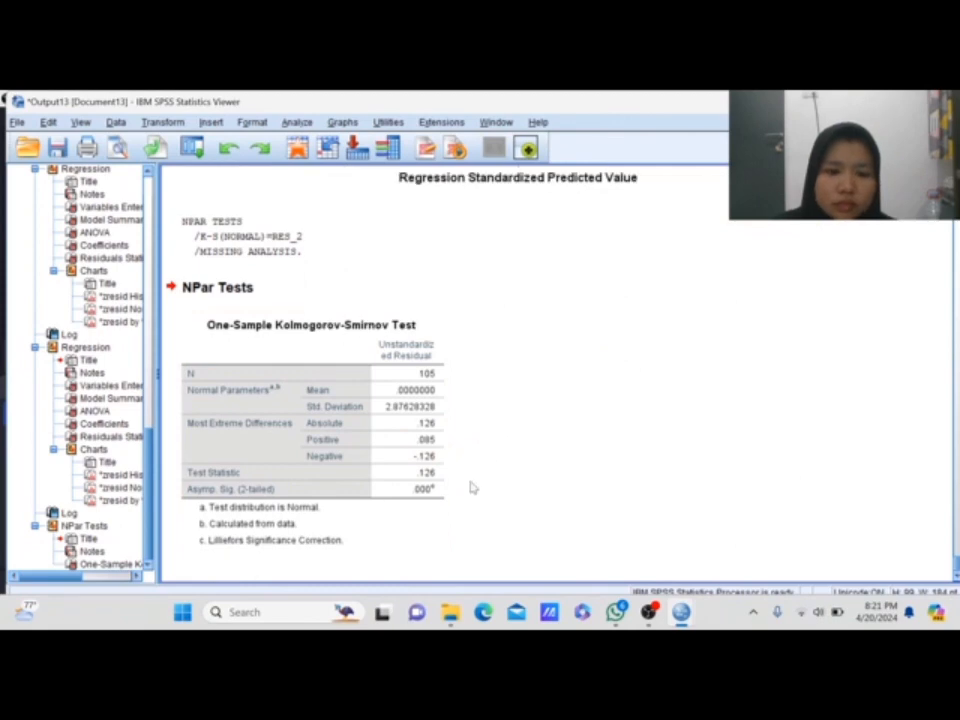
pyautogui.click(355, 385)
pyautogui.scroll(4, 424, 345)
pyautogui.scroll(-4, 424, 345)
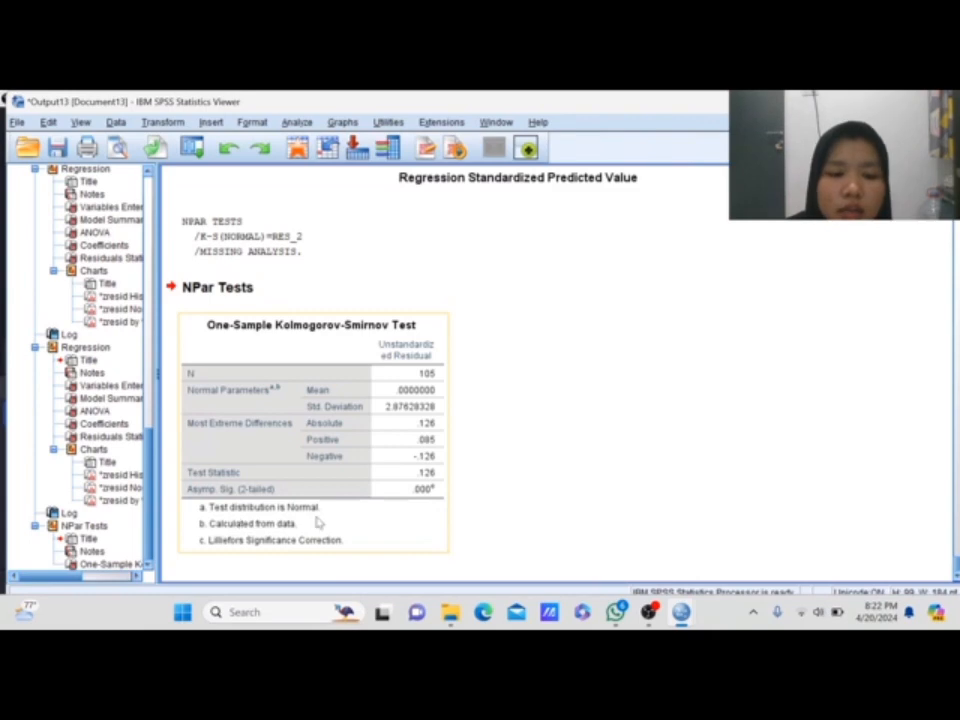
pyautogui.click(460, 494)
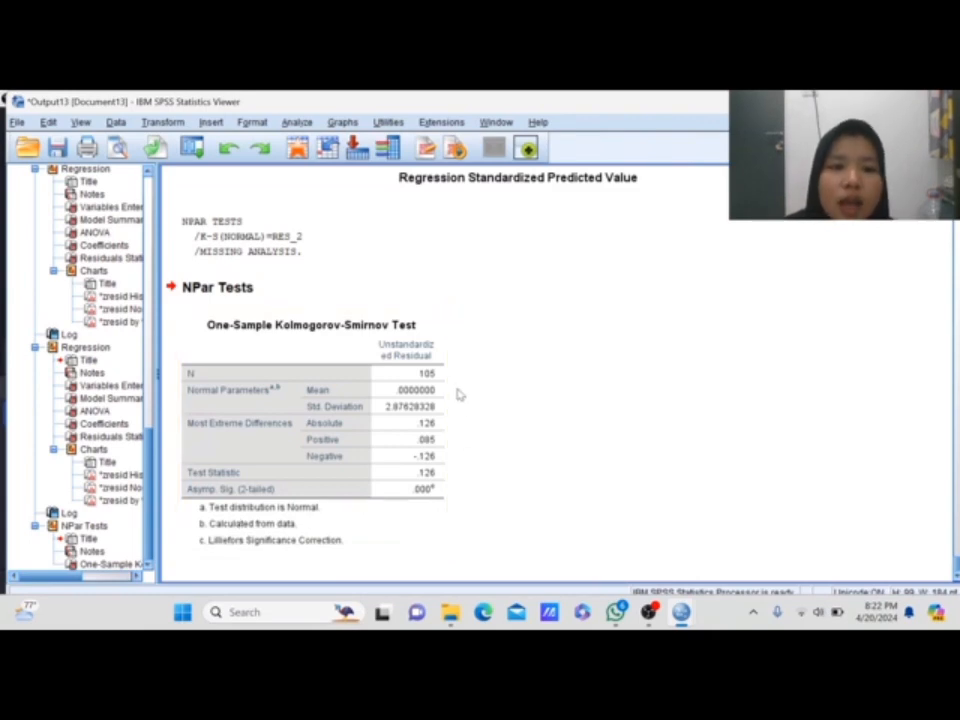
pyautogui.scroll(3, 409, 393)
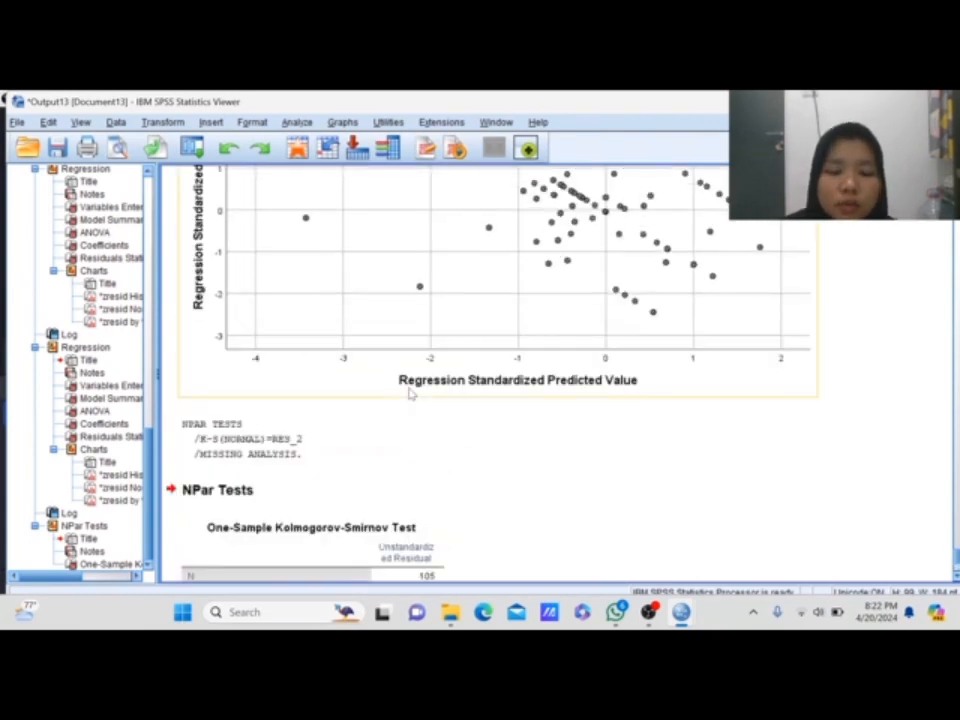
pyautogui.moveTo(649, 612)
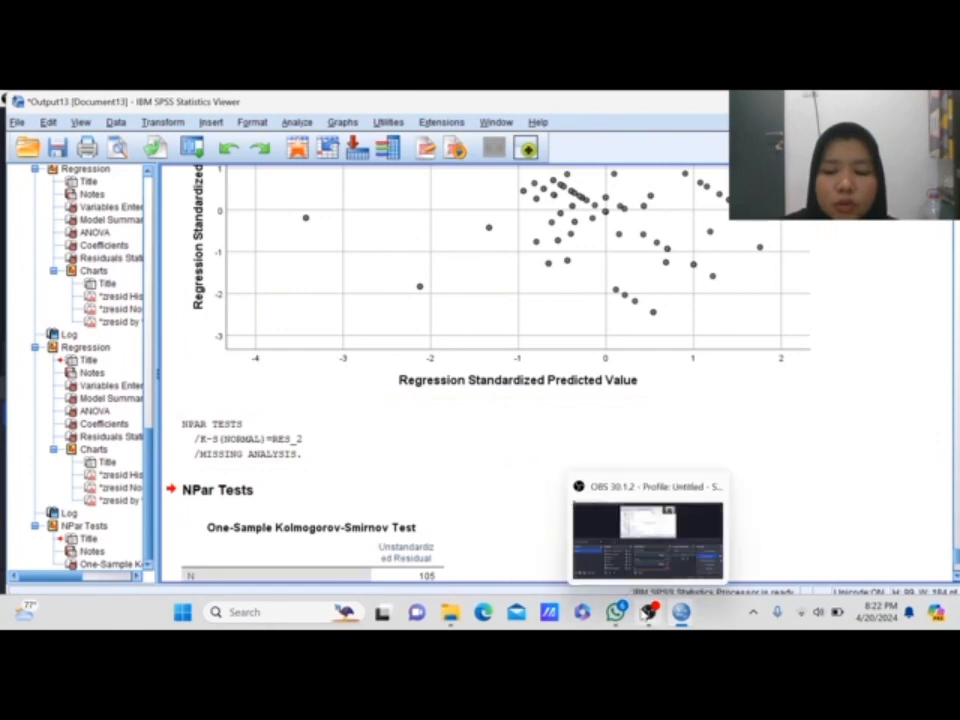
pyautogui.scroll(-3, 602, 464)
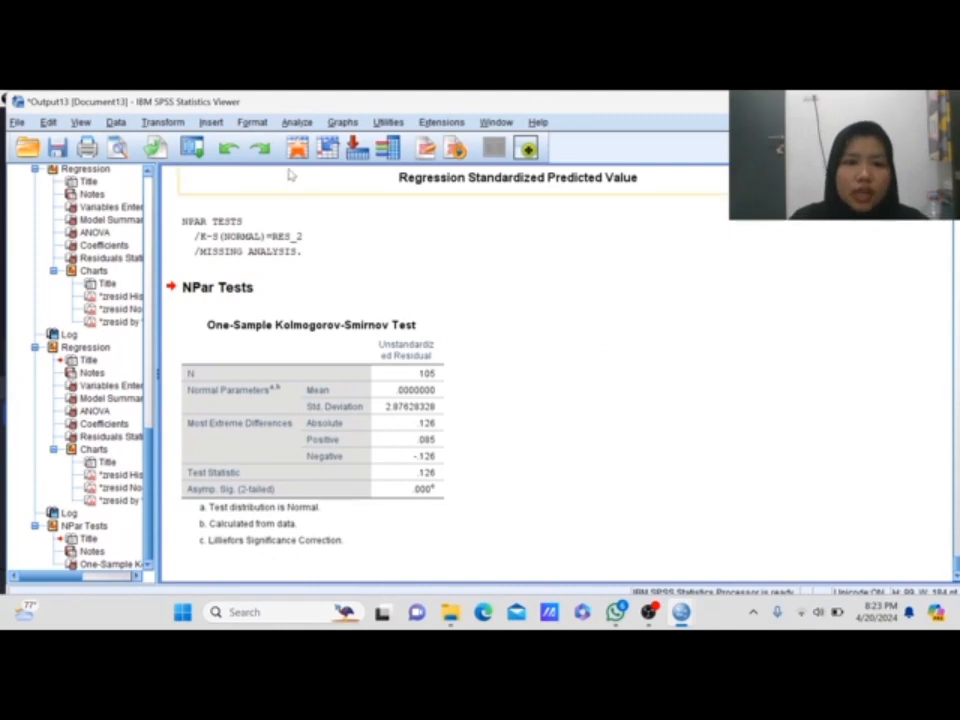
# Turn off saving the unstandardized residuals in the linear regression of Y on X1, X2 and X3
pyautogui.click(298, 122)
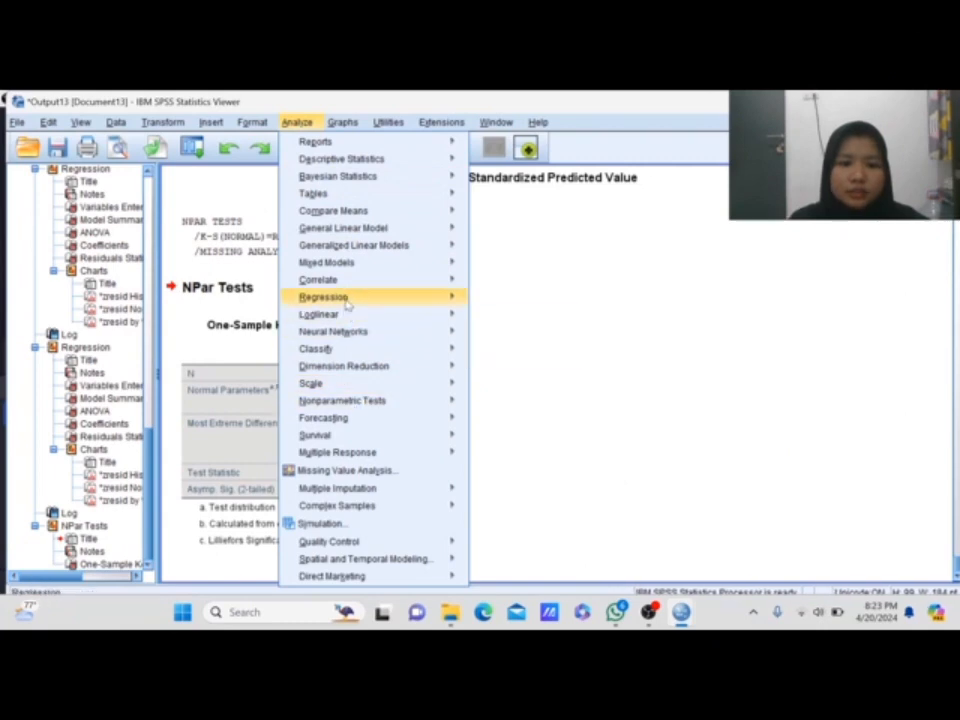
pyautogui.moveTo(431, 314)
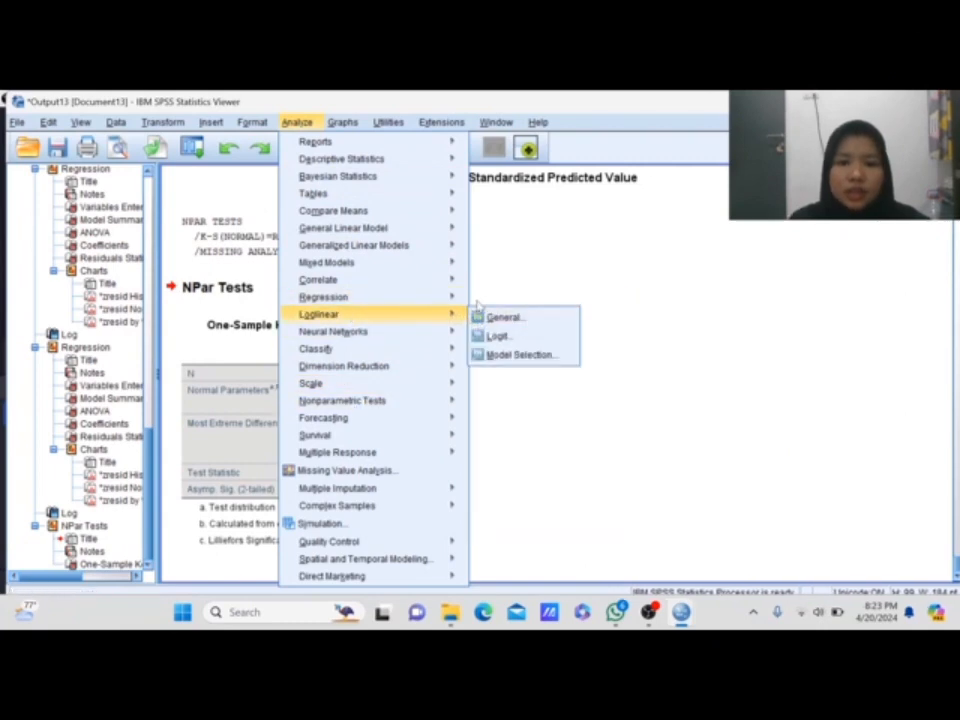
pyautogui.moveTo(462, 297)
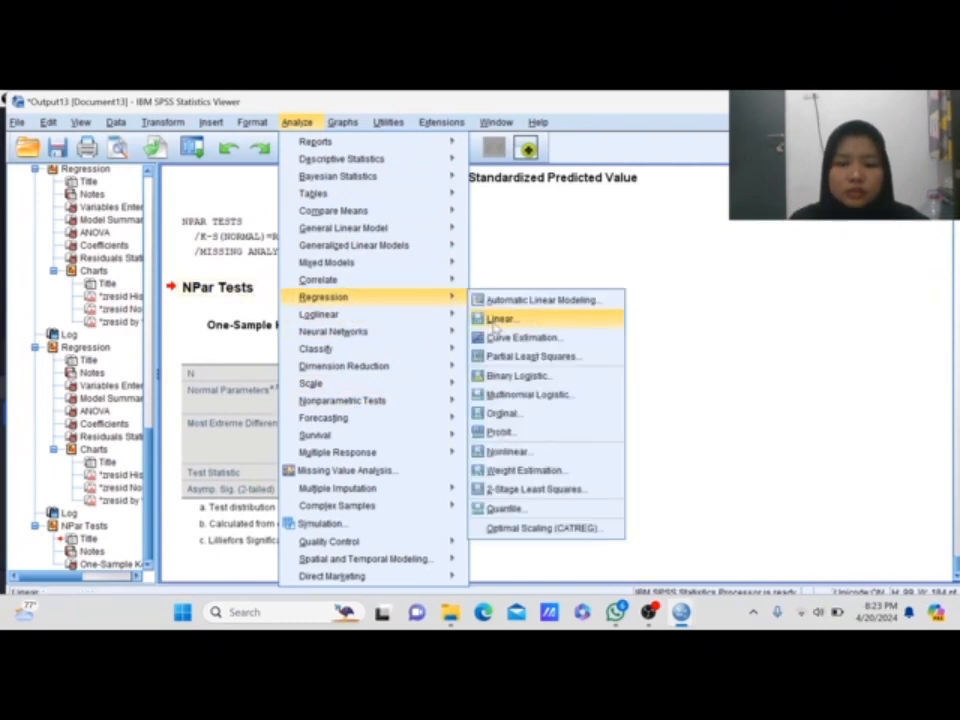
pyautogui.click(496, 318)
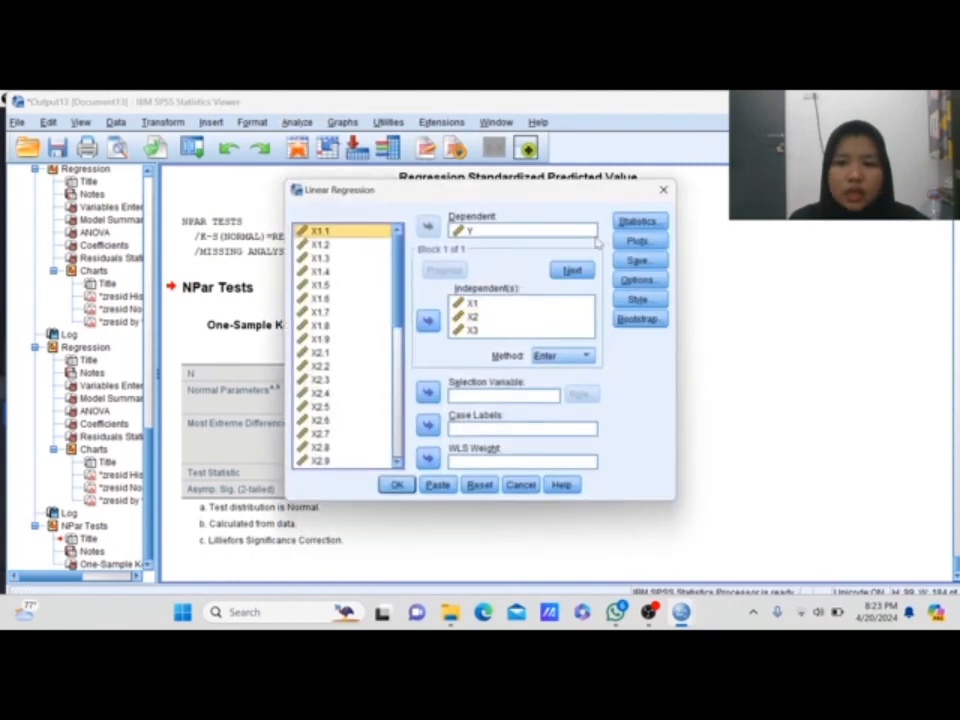
pyautogui.click(640, 261)
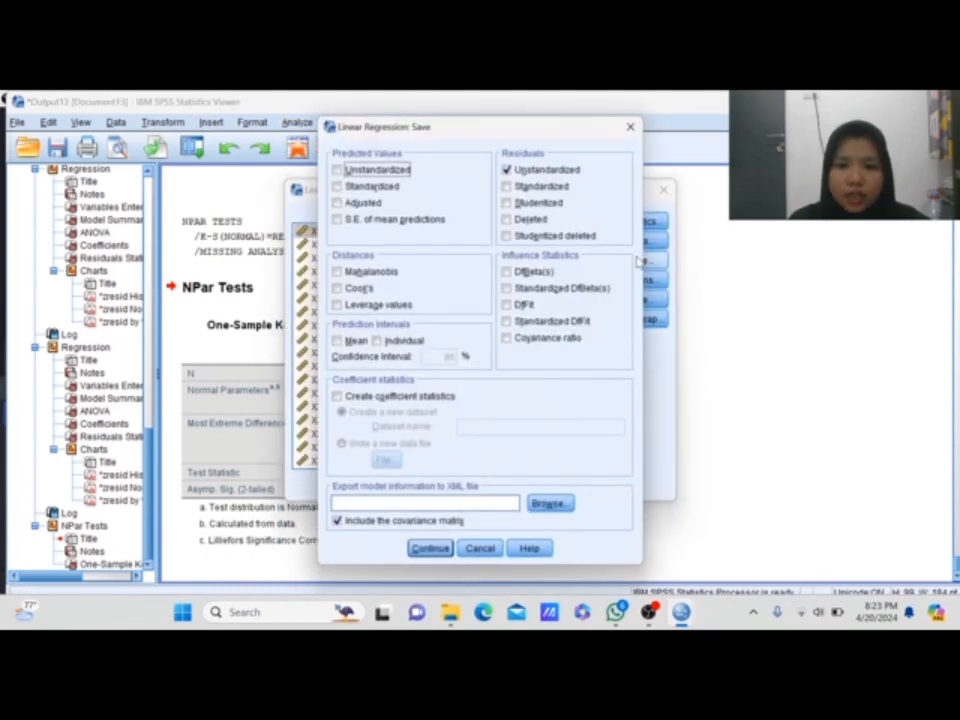
pyautogui.click(514, 171)
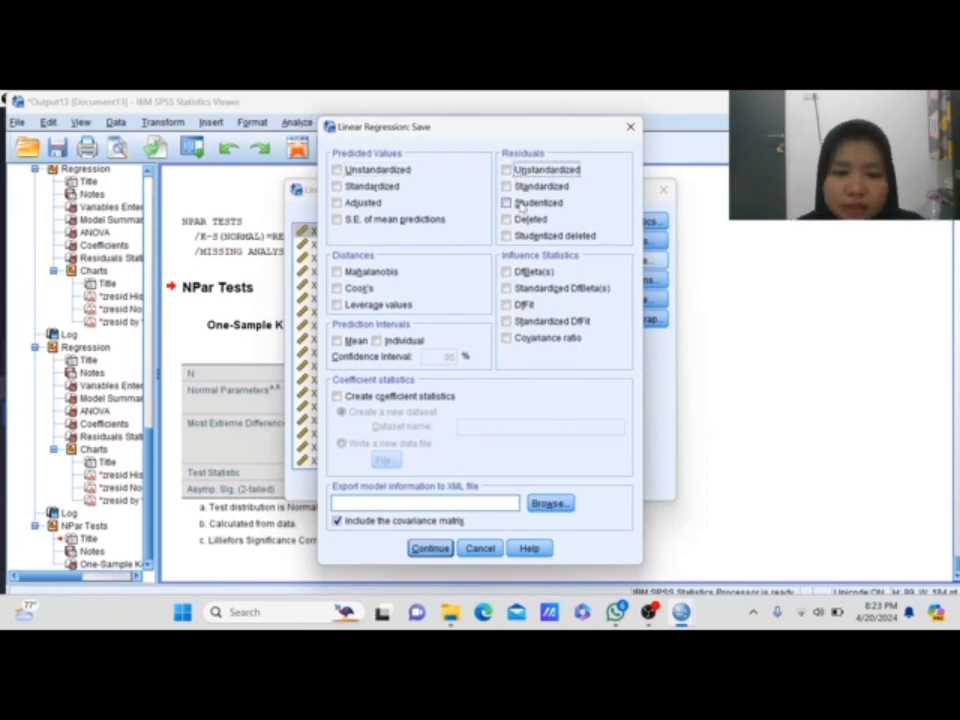
pyautogui.click(430, 549)
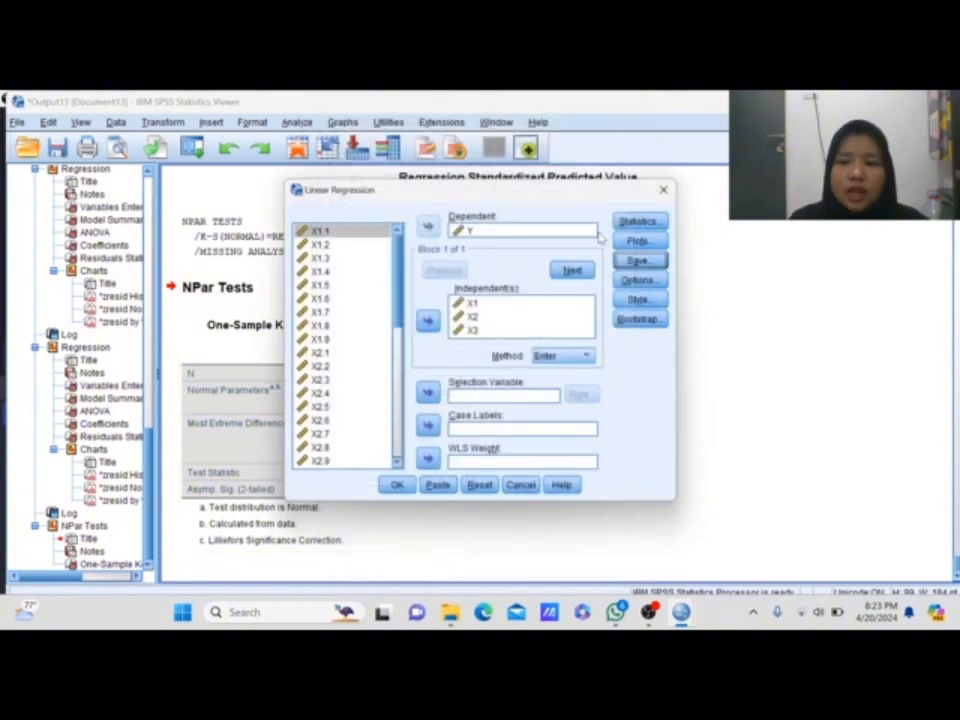
# Add collinearity diagnostics to the regression statistics and run the regression
pyautogui.click(628, 222)
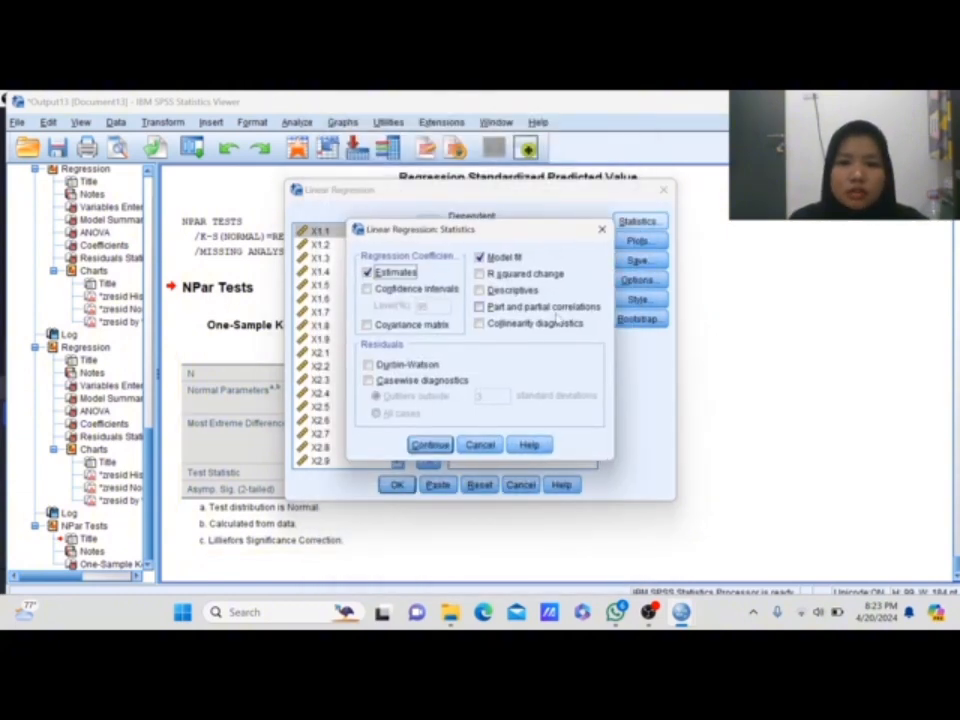
pyautogui.click(480, 324)
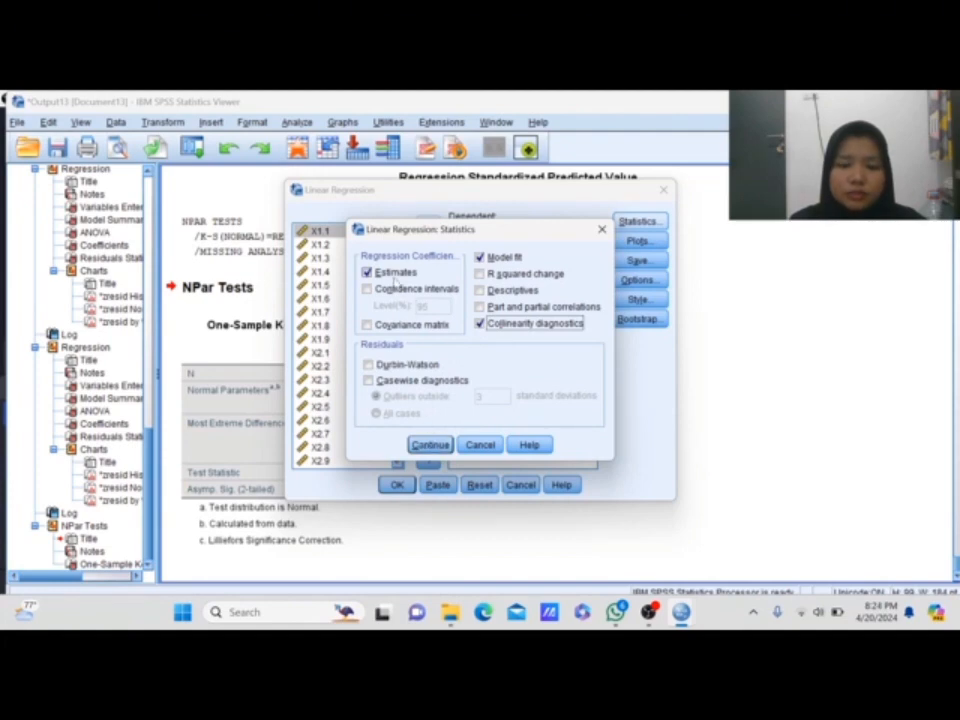
pyautogui.click(428, 444)
pyautogui.click(396, 484)
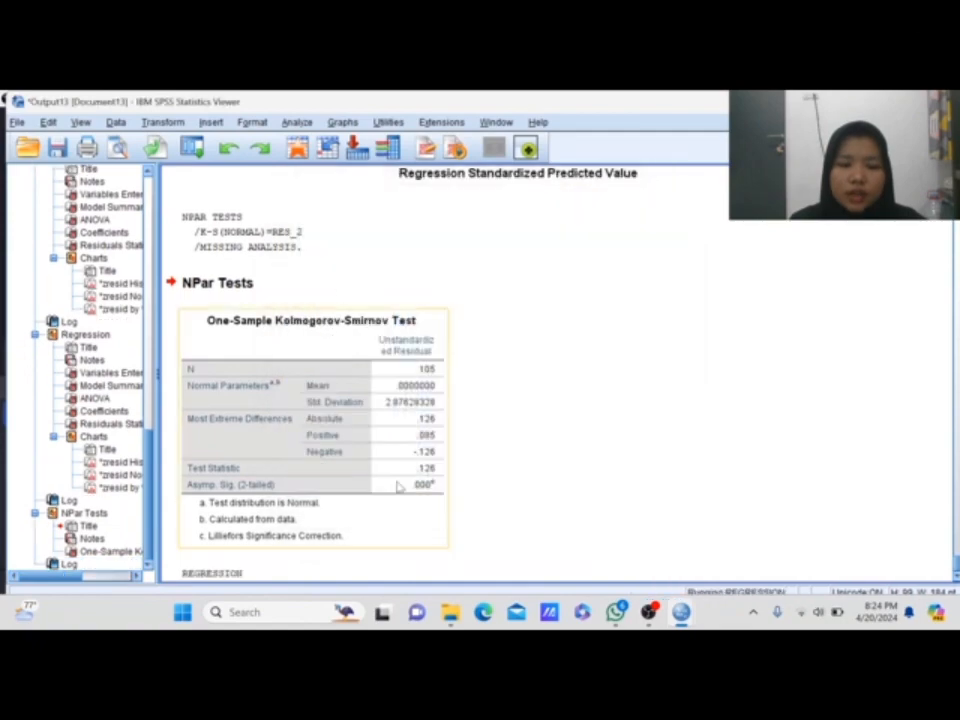
# Review the new regression output, including the coefficients with tolerance and VIF, the collinearity diagnostics and the residual charts
pyautogui.scroll(-10, 518, 402)
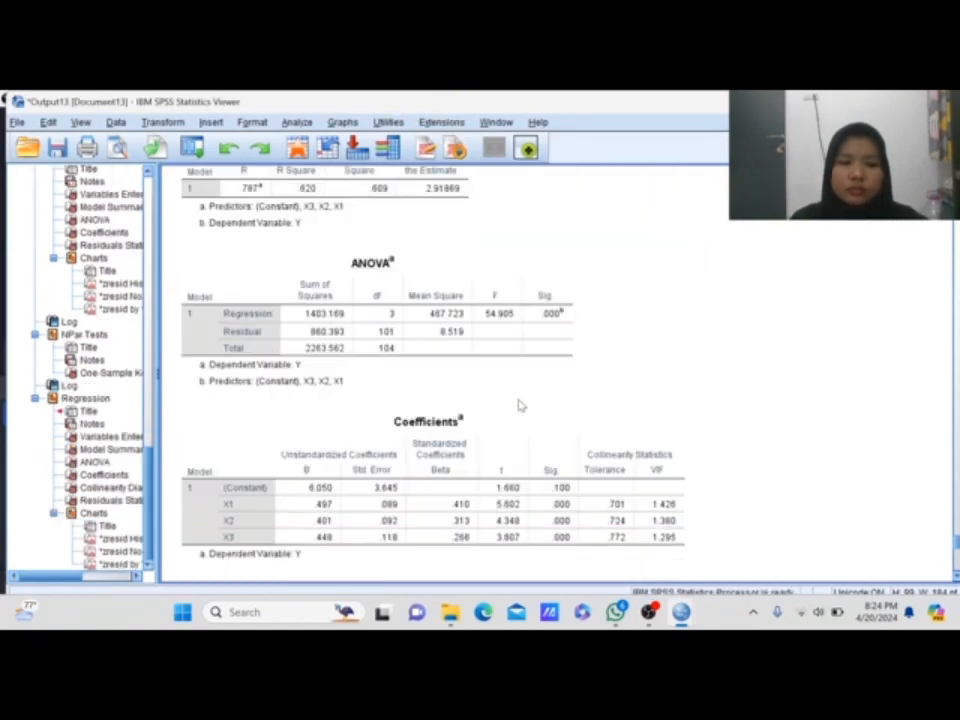
pyautogui.scroll(-15, 518, 404)
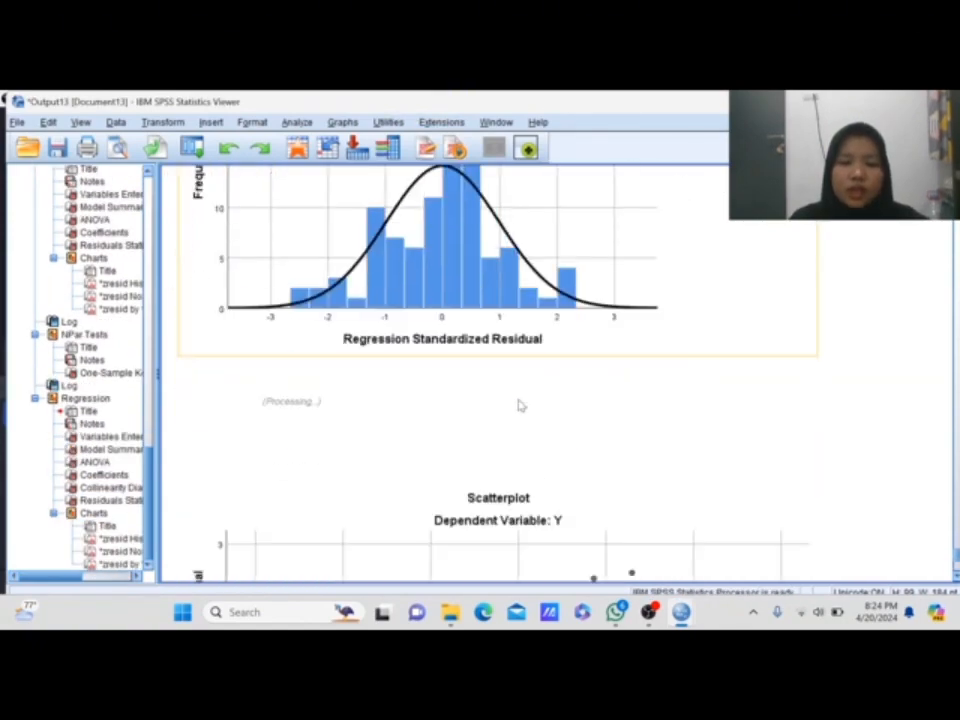
pyautogui.scroll(12, 540, 330)
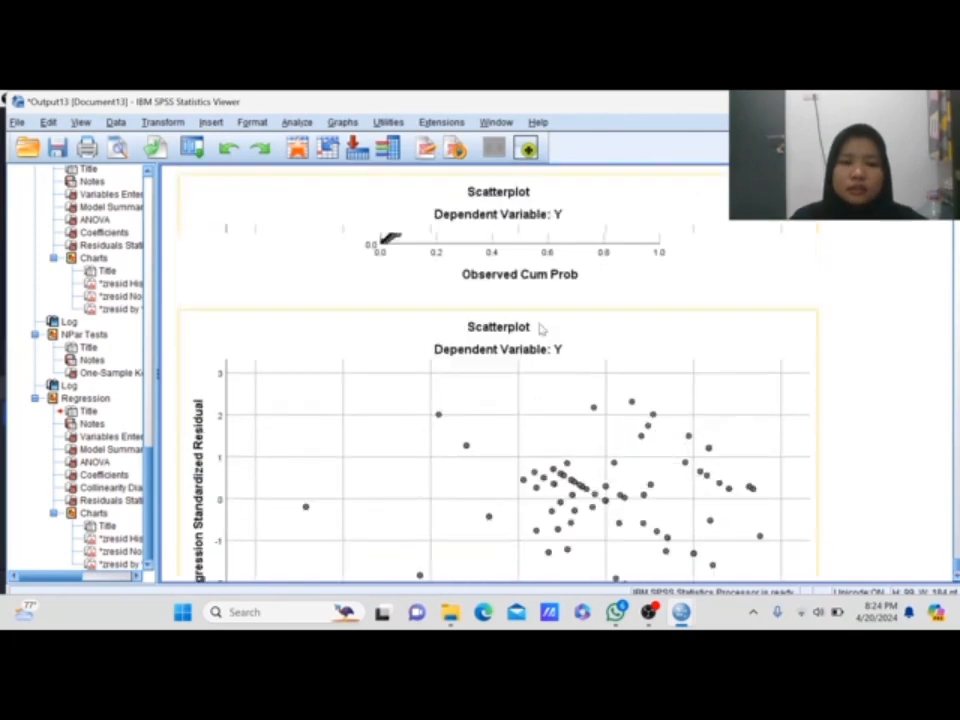
pyautogui.scroll(4, 540, 330)
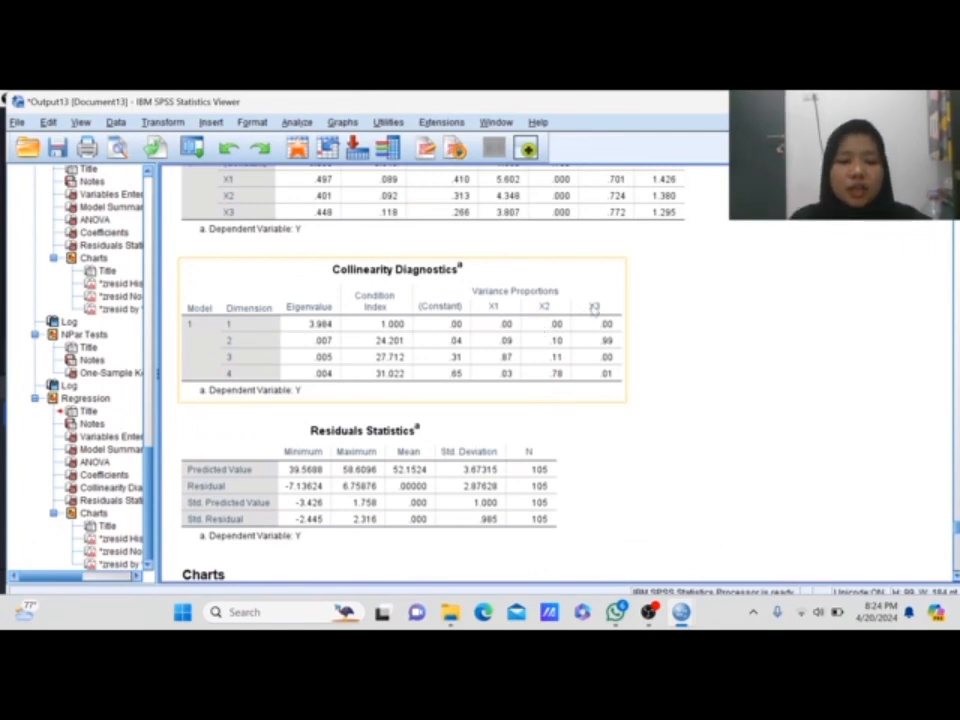
pyautogui.scroll(-3, 618, 361)
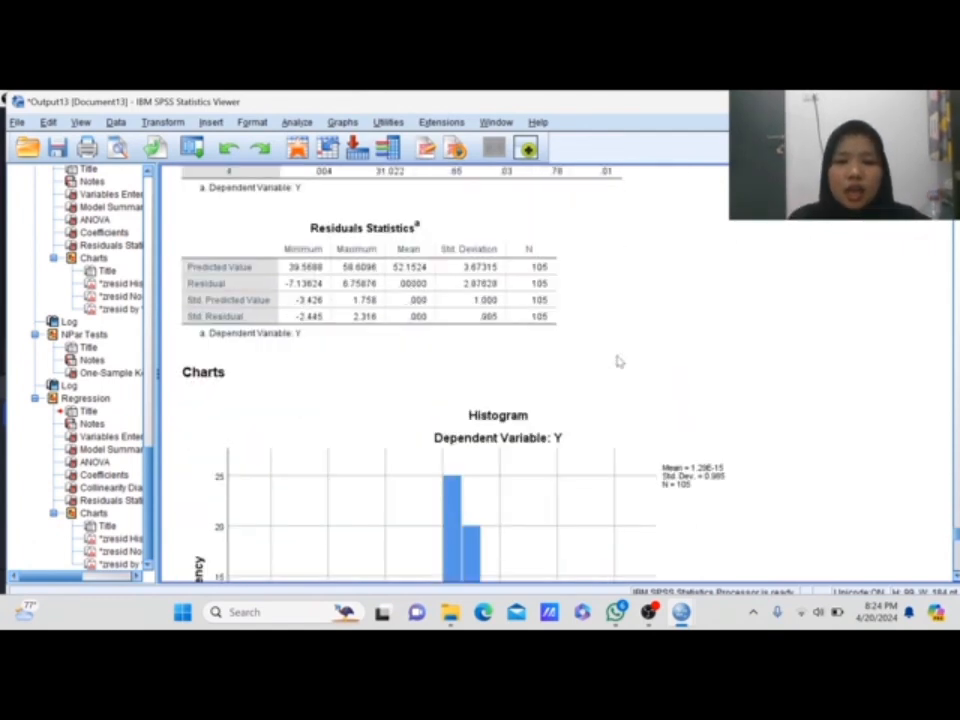
# Turn off the histogram and normal probability plot in the linear regression of Y on X1, X2 and X3, and run it
pyautogui.scroll(7, 618, 361)
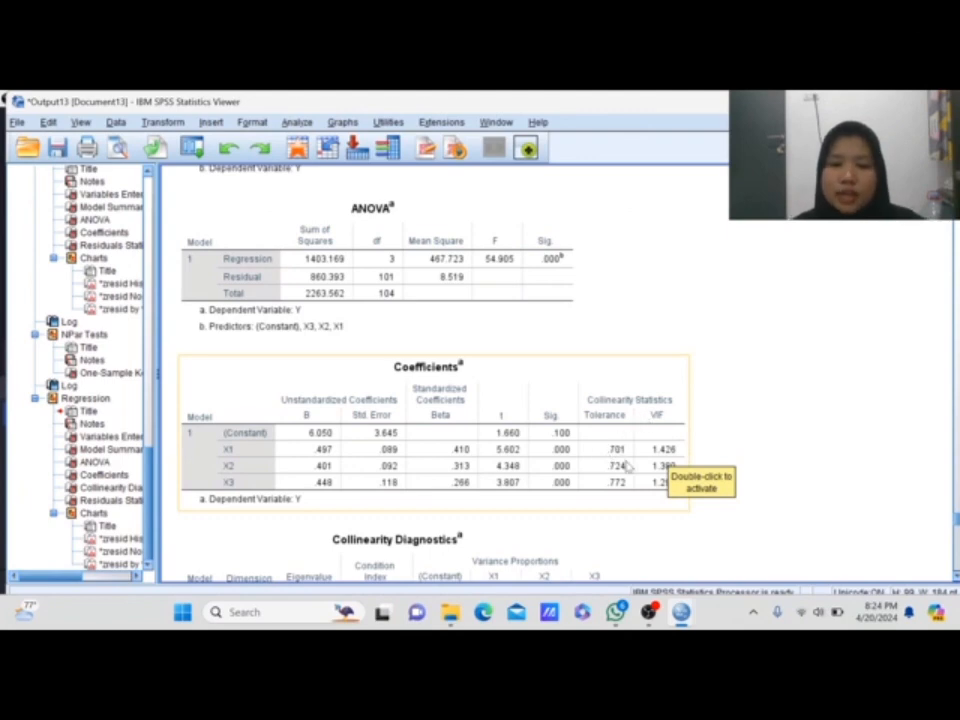
pyautogui.scroll(-2, 566, 347)
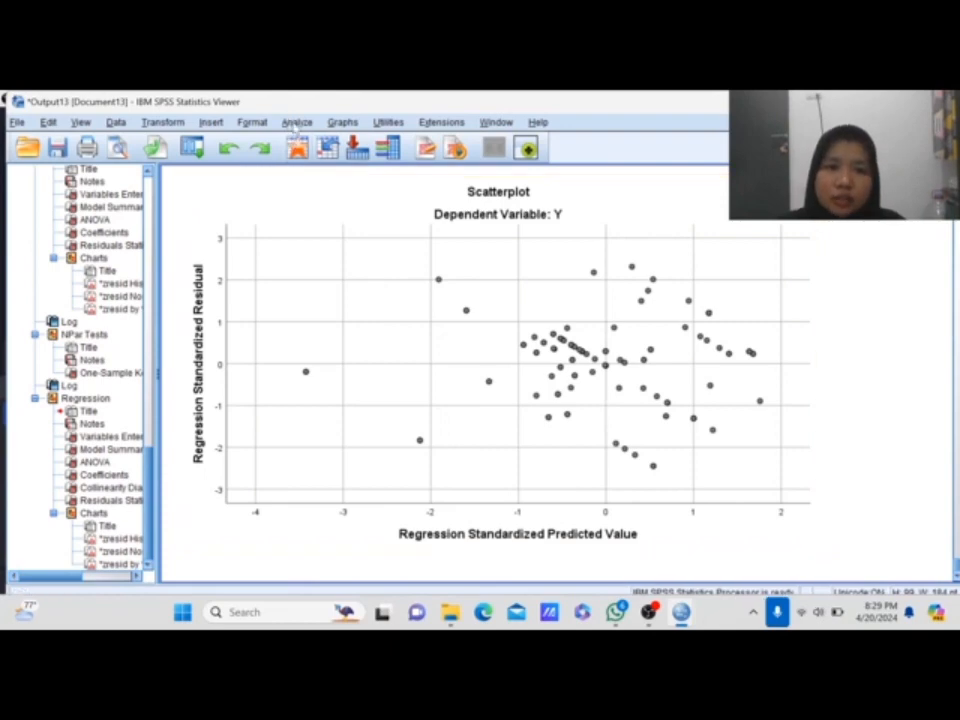
pyautogui.click(290, 120)
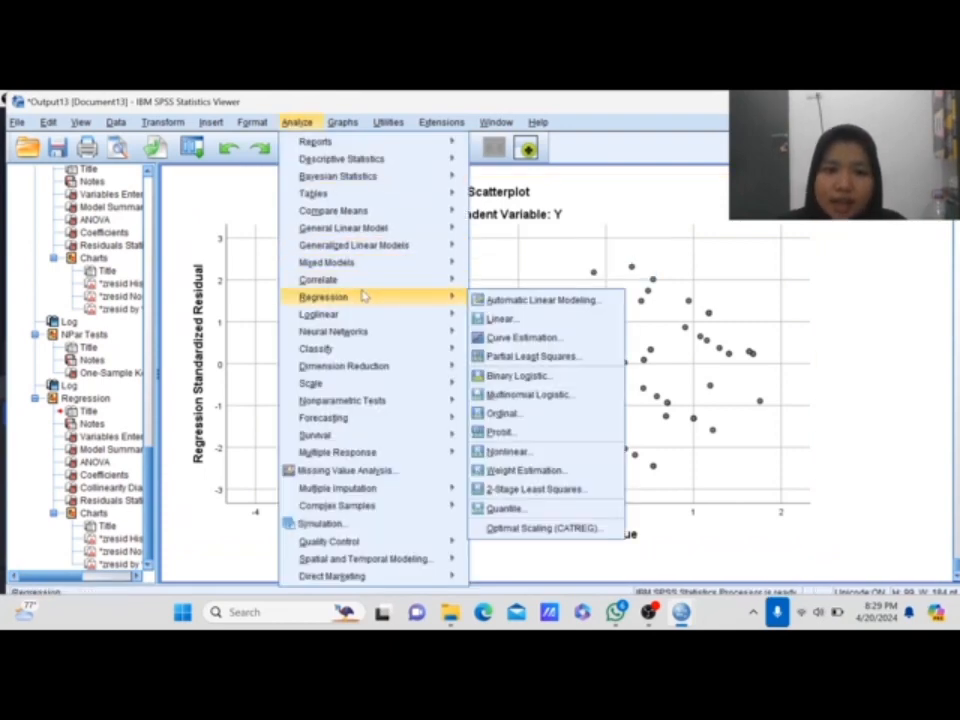
pyautogui.moveTo(394, 300)
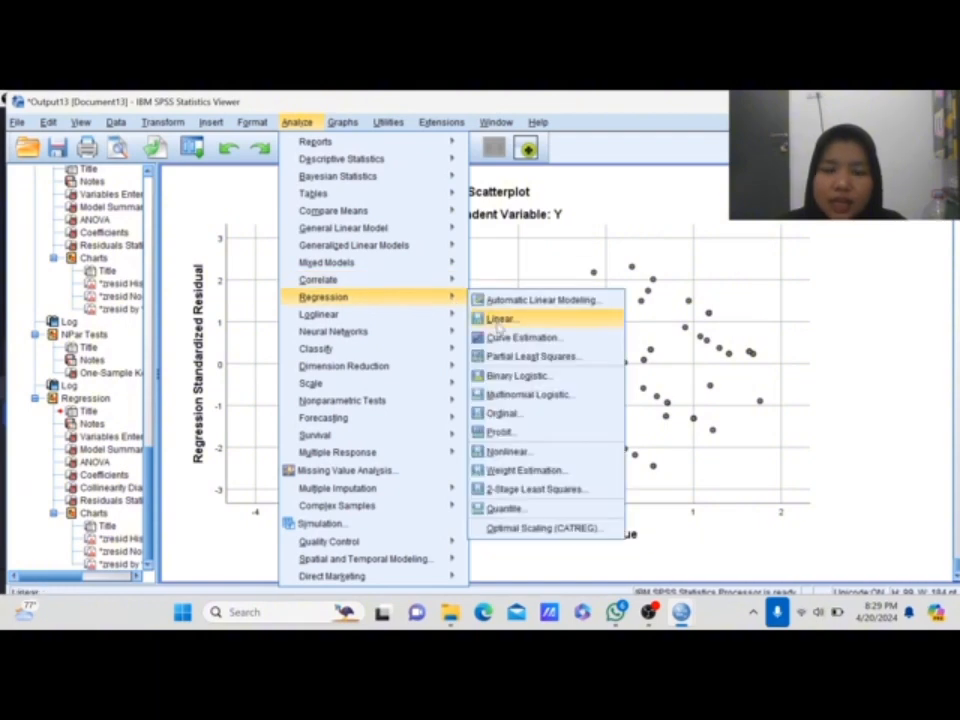
pyautogui.click(497, 318)
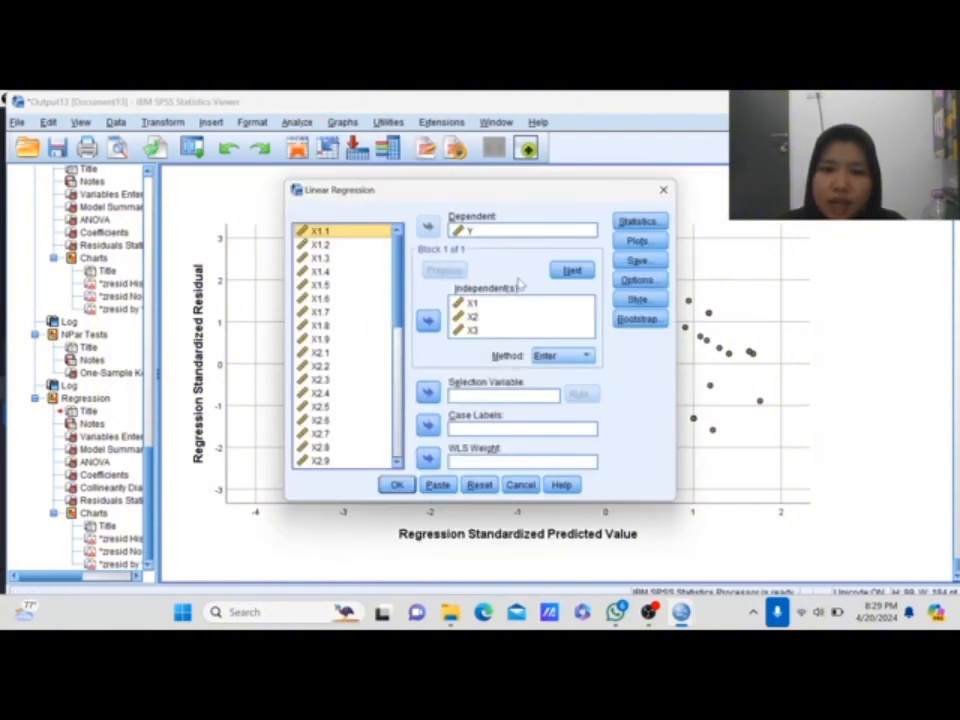
pyautogui.click(636, 241)
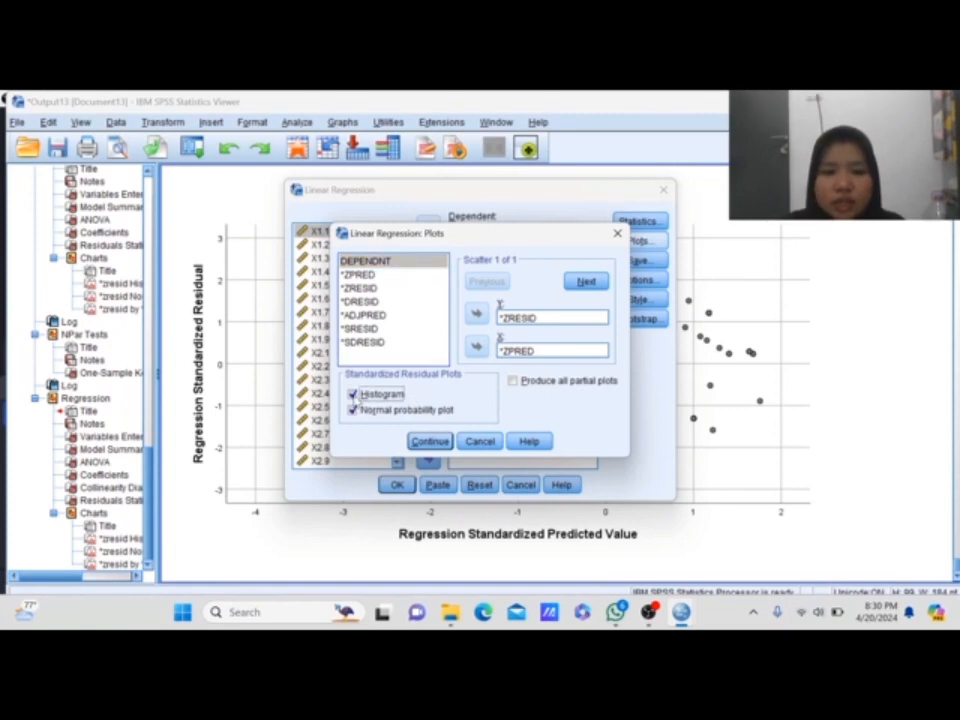
pyautogui.click(352, 394)
pyautogui.click(352, 410)
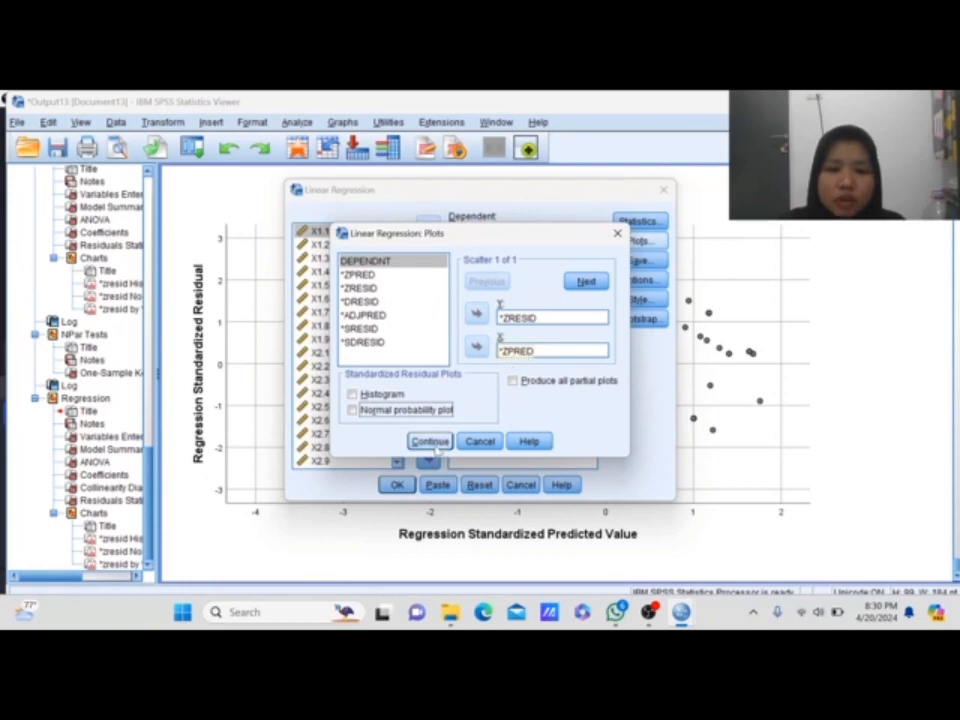
pyautogui.click(435, 446)
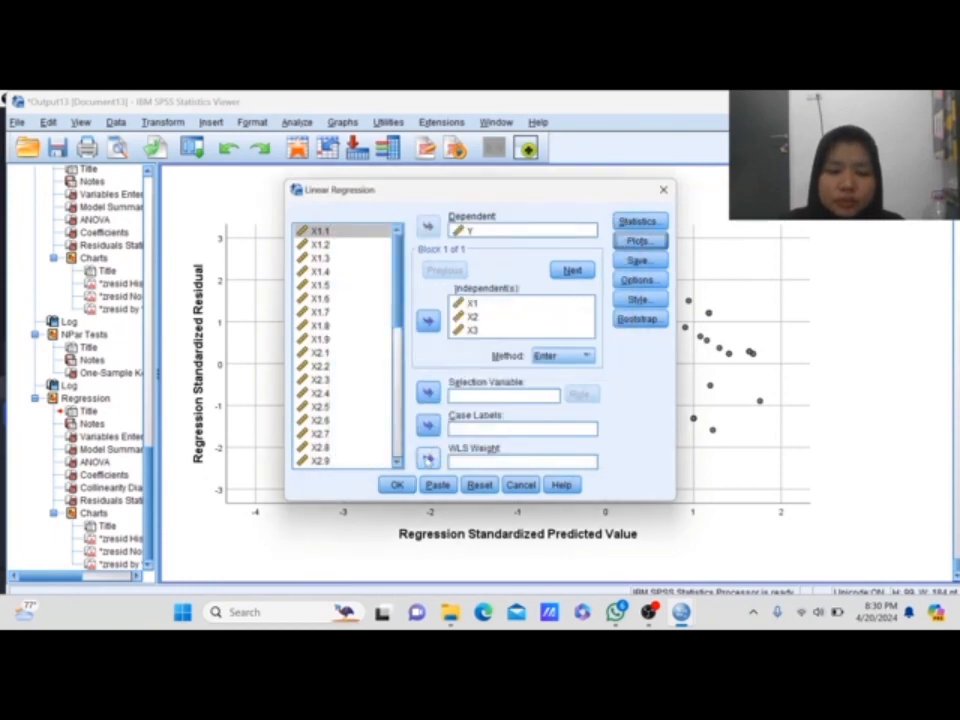
pyautogui.click(396, 486)
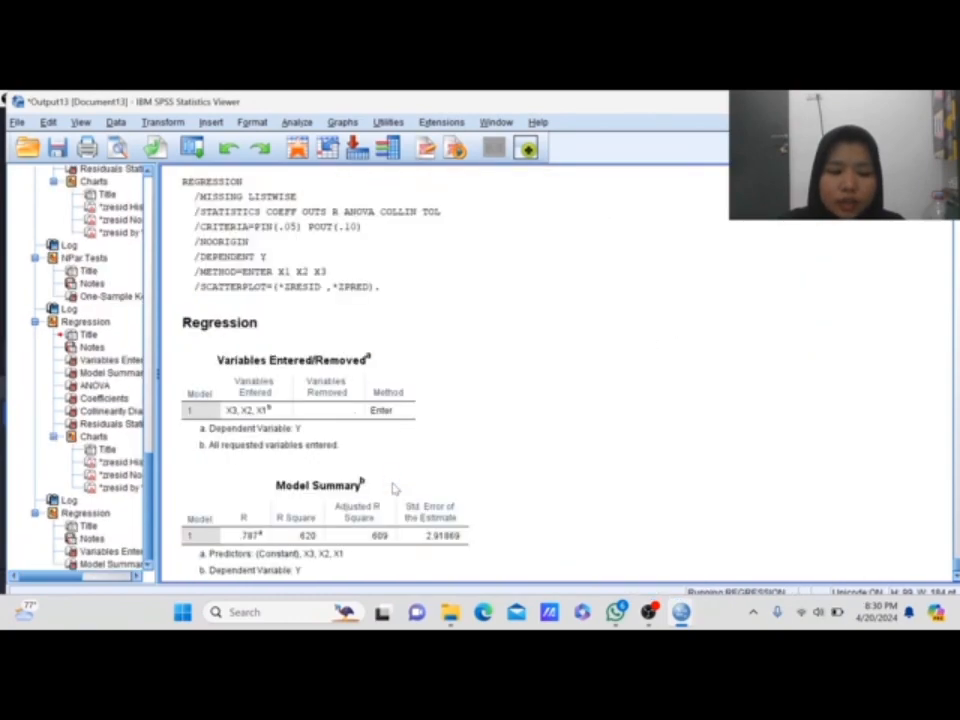
# Examine the new output down to the scatterplot of standardized residuals against standardized predicted values
pyautogui.scroll(-6, 388, 393)
pyautogui.scroll(-10, 388, 393)
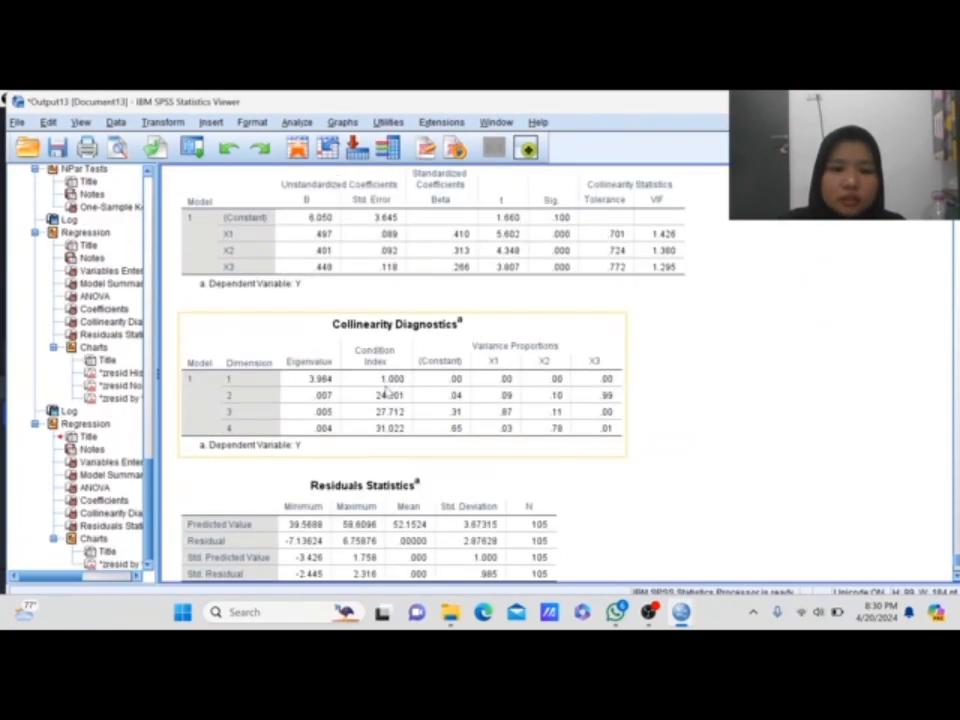
pyautogui.scroll(-2, 388, 393)
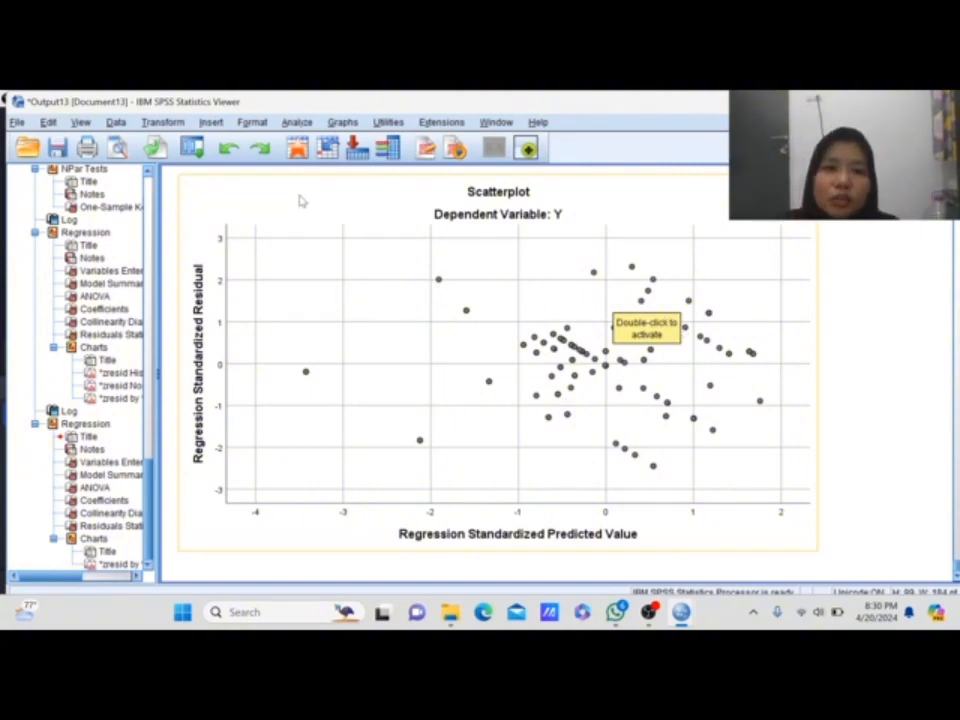
# Remove *ZRESID and *ZPRED from the scatterplot axes in the plot settings of the linear regression
pyautogui.click(296, 122)
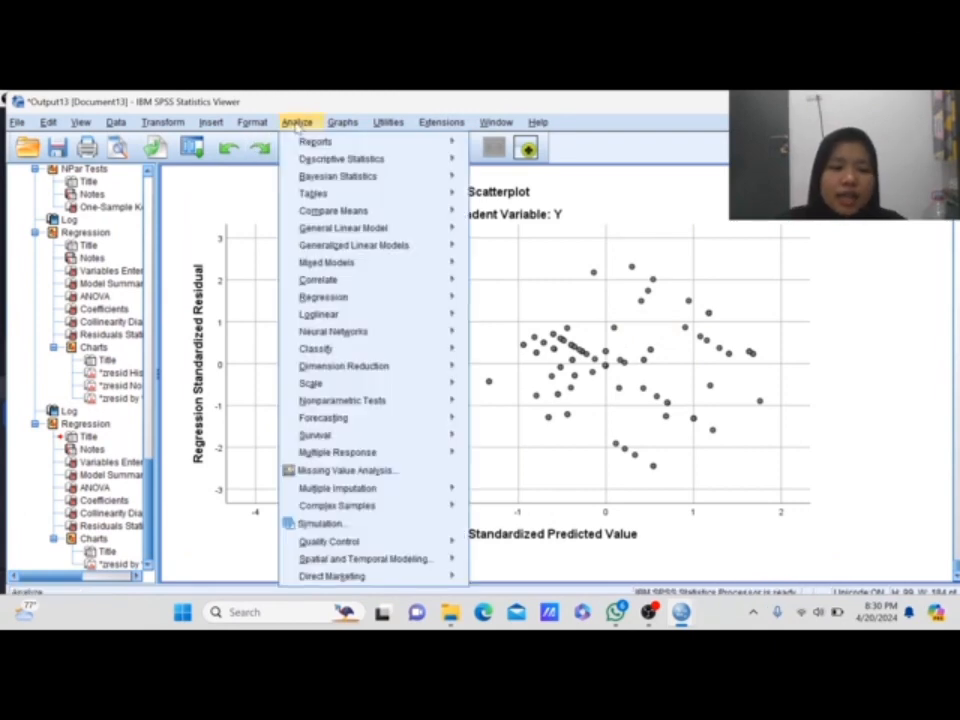
pyautogui.moveTo(340, 300)
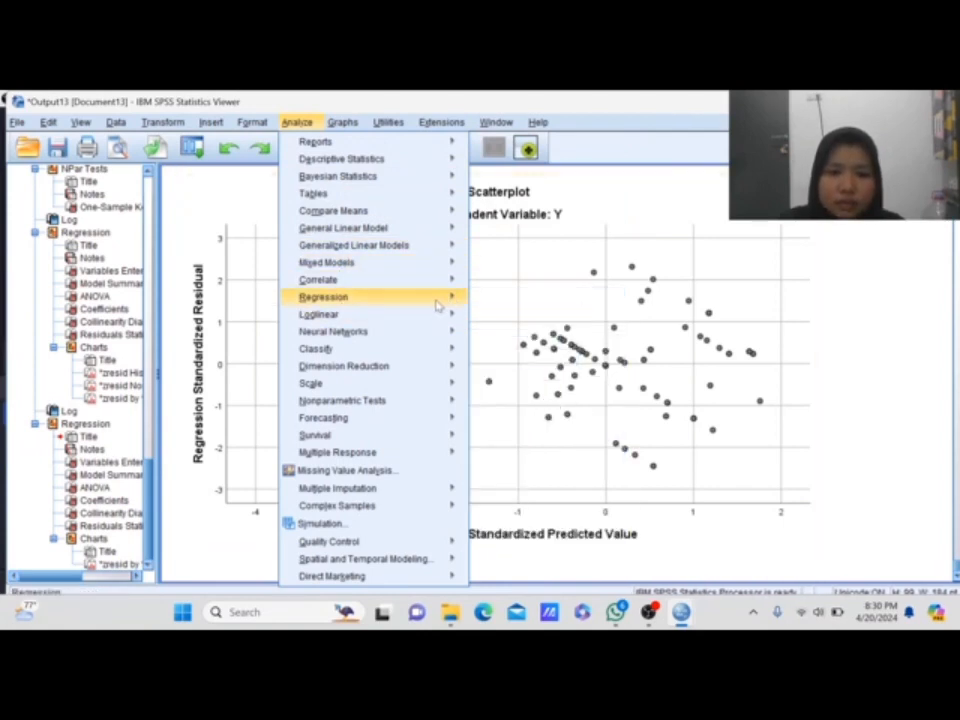
pyautogui.moveTo(440, 300)
pyautogui.click(505, 317)
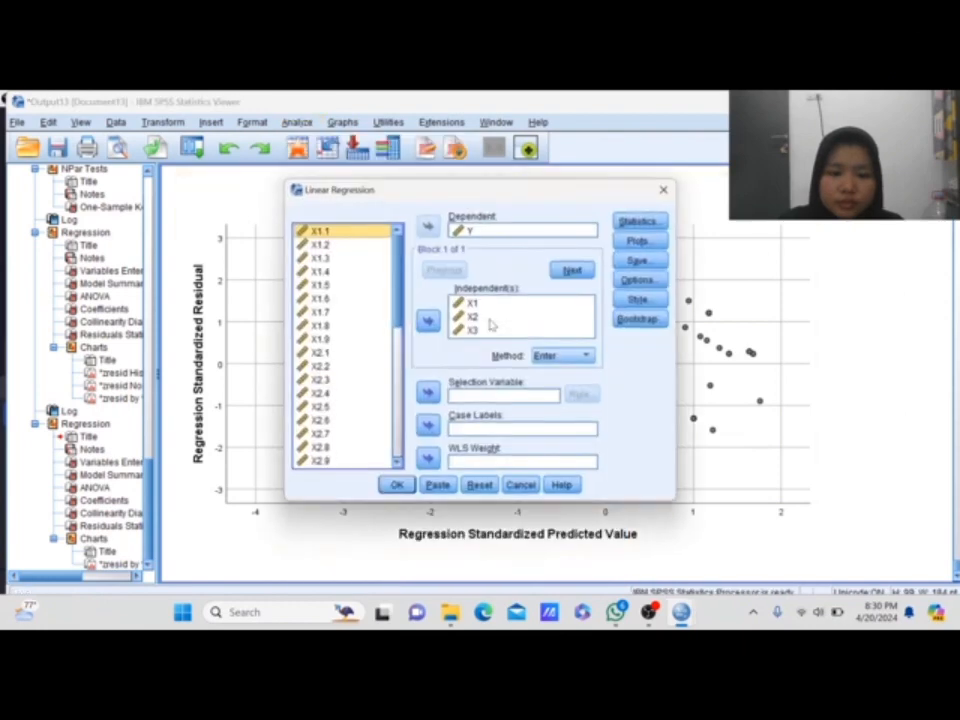
pyautogui.click(636, 241)
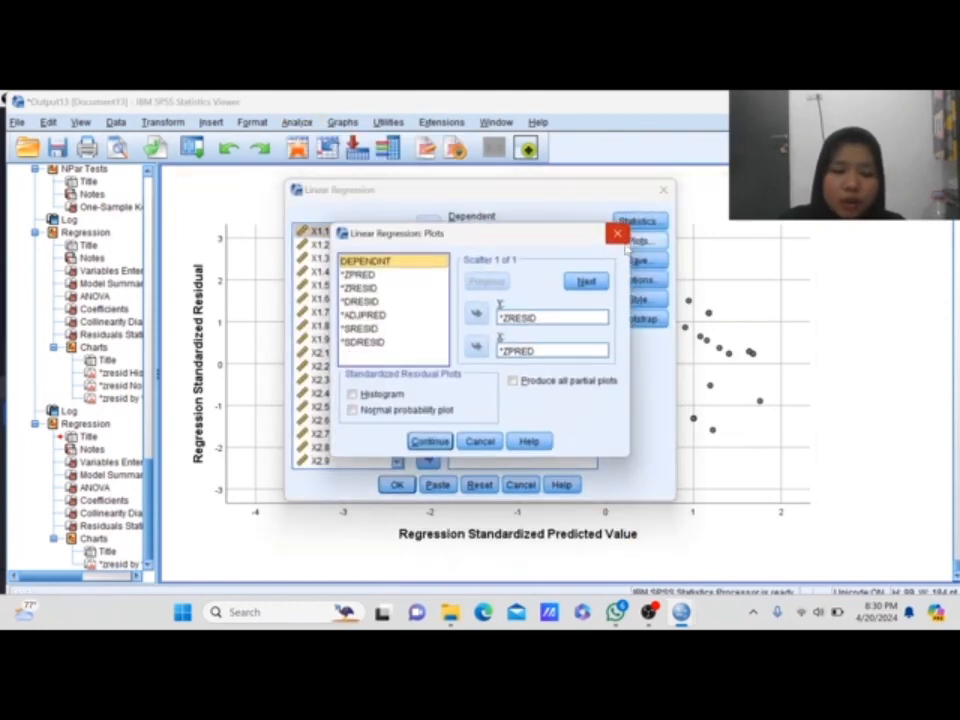
pyautogui.click(537, 319)
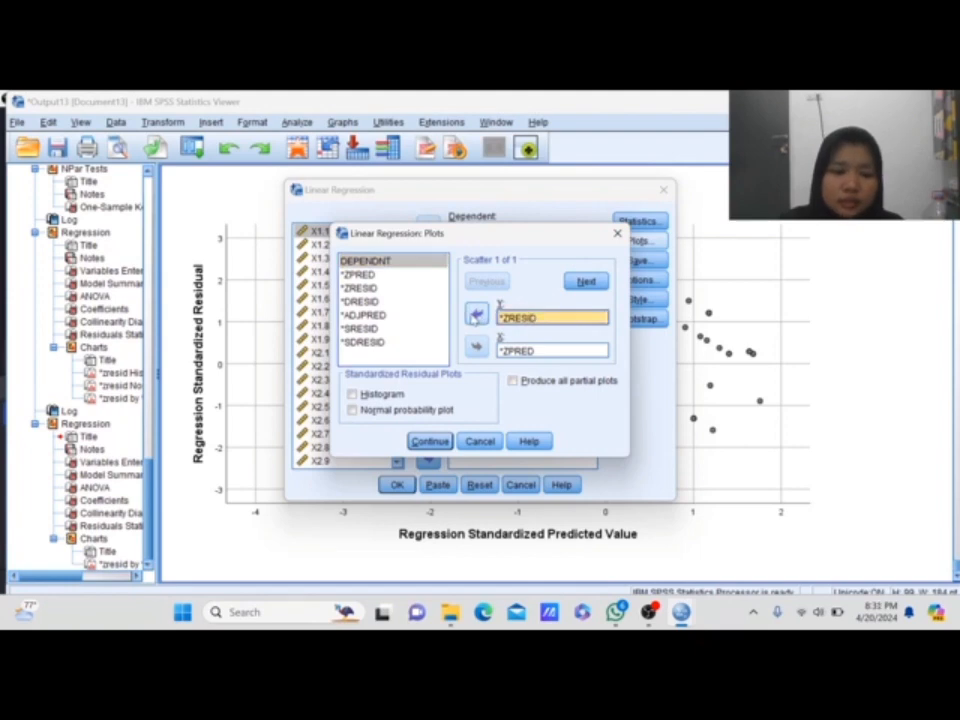
pyautogui.click(476, 315)
pyautogui.click(503, 350)
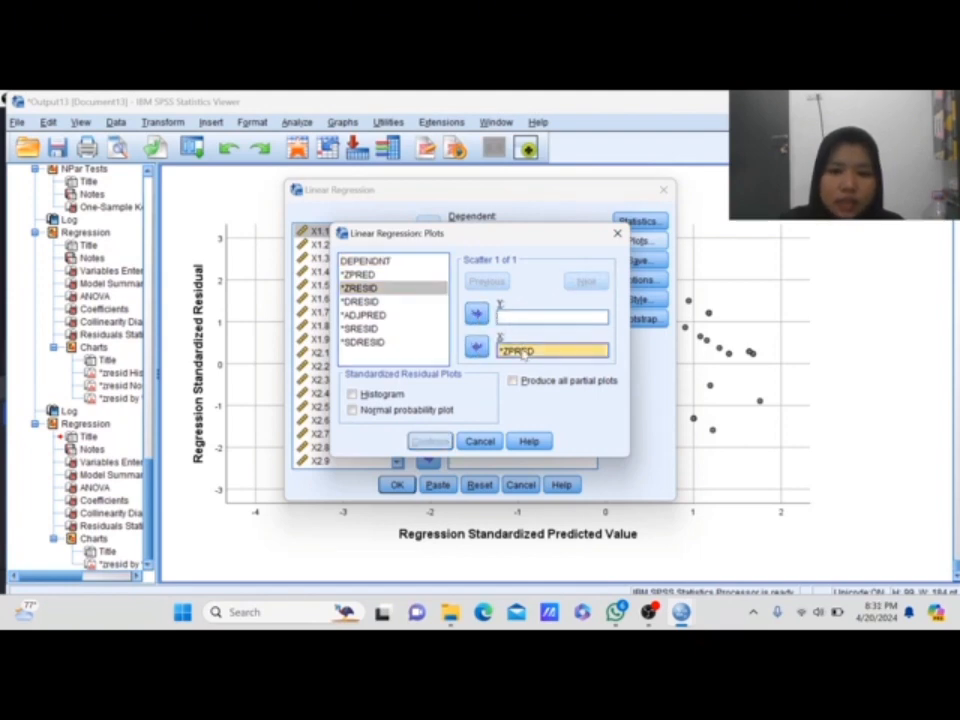
pyautogui.click(478, 347)
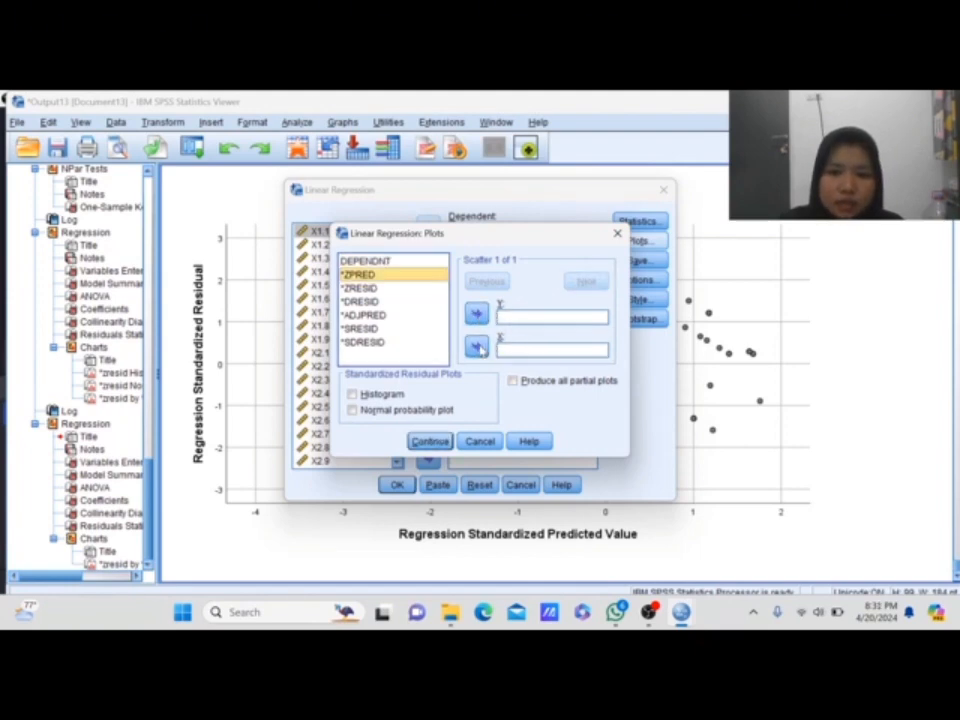
pyautogui.click(430, 441)
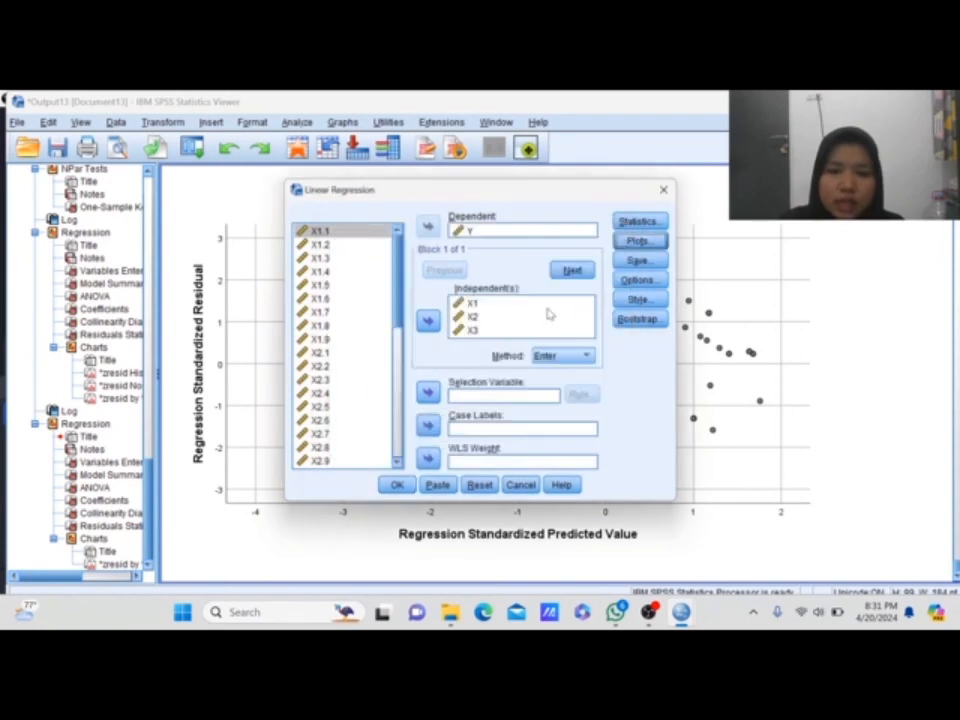
# Enable saving of the unstandardized residuals and run the regression of Y on X1, X2 and X3
pyautogui.click(637, 260)
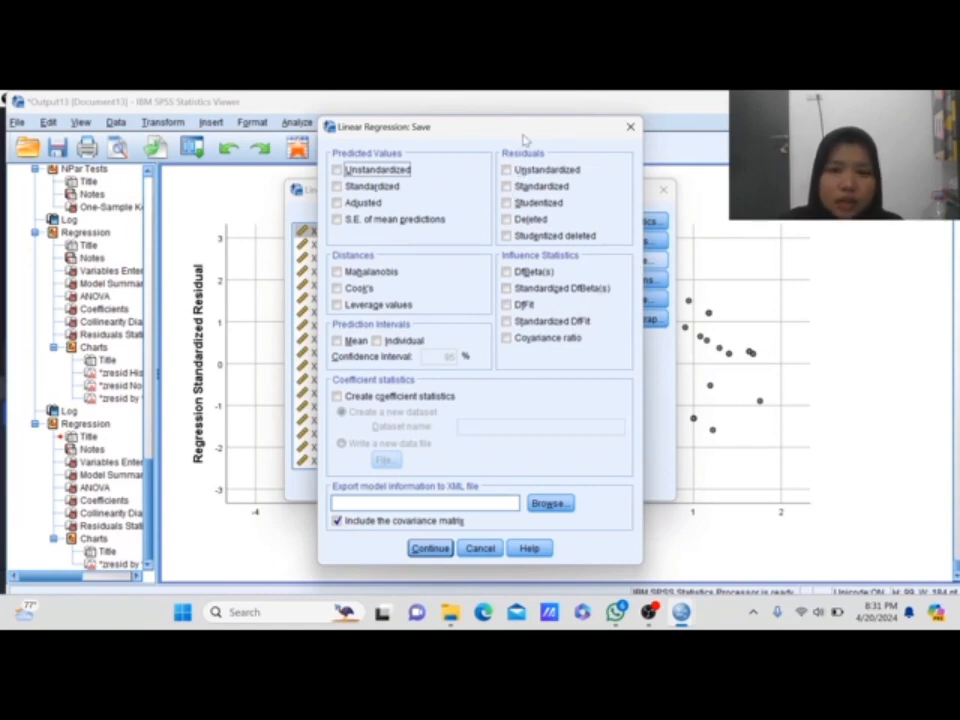
pyautogui.click(507, 170)
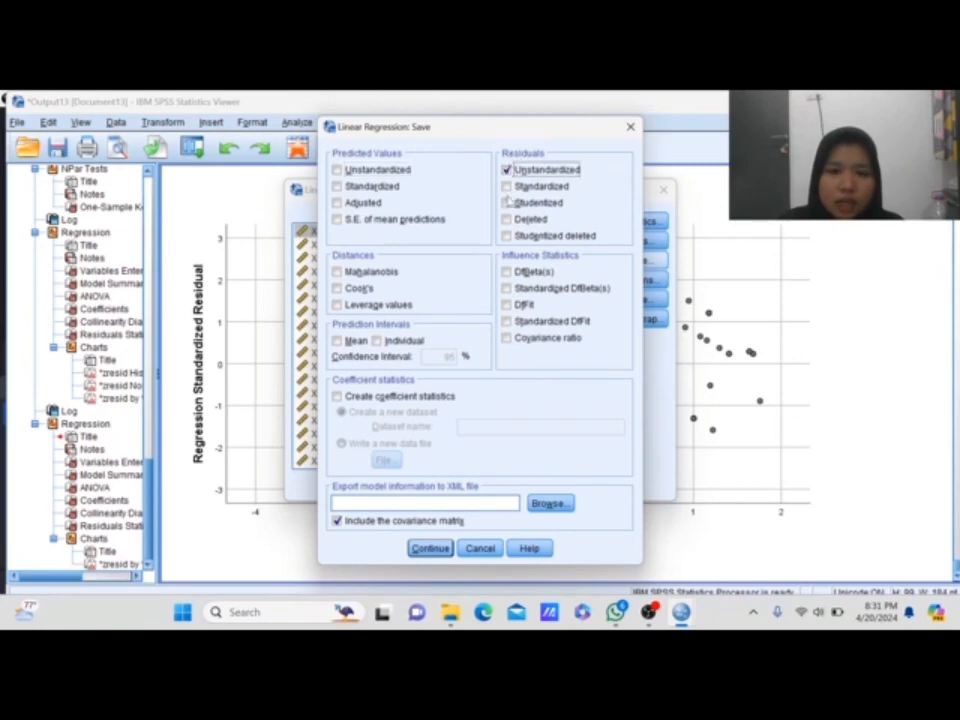
pyautogui.click(430, 549)
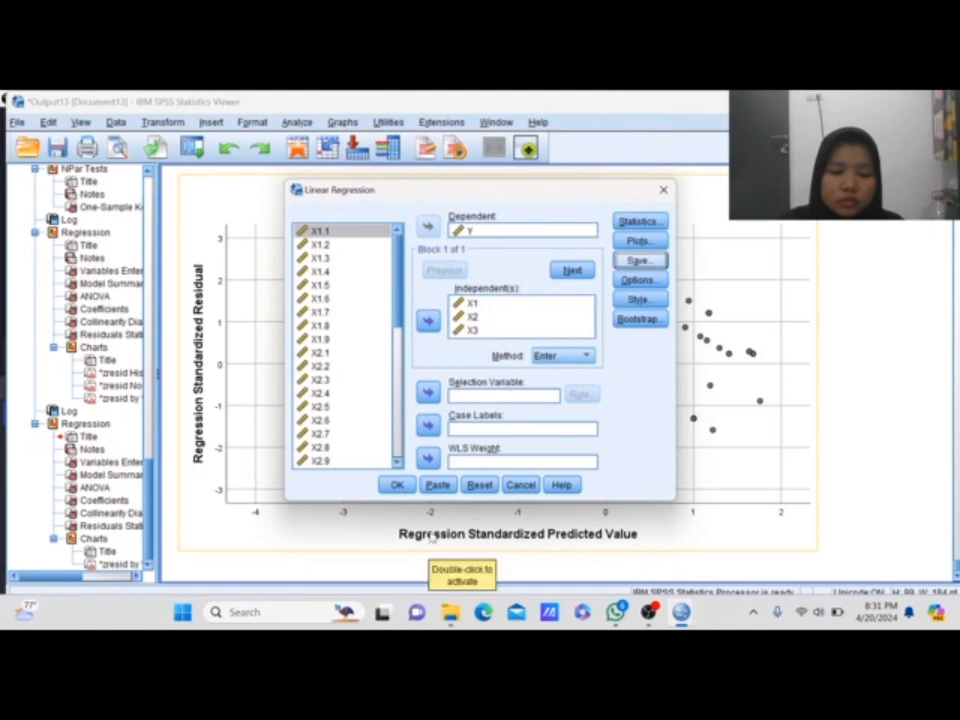
pyautogui.click(396, 484)
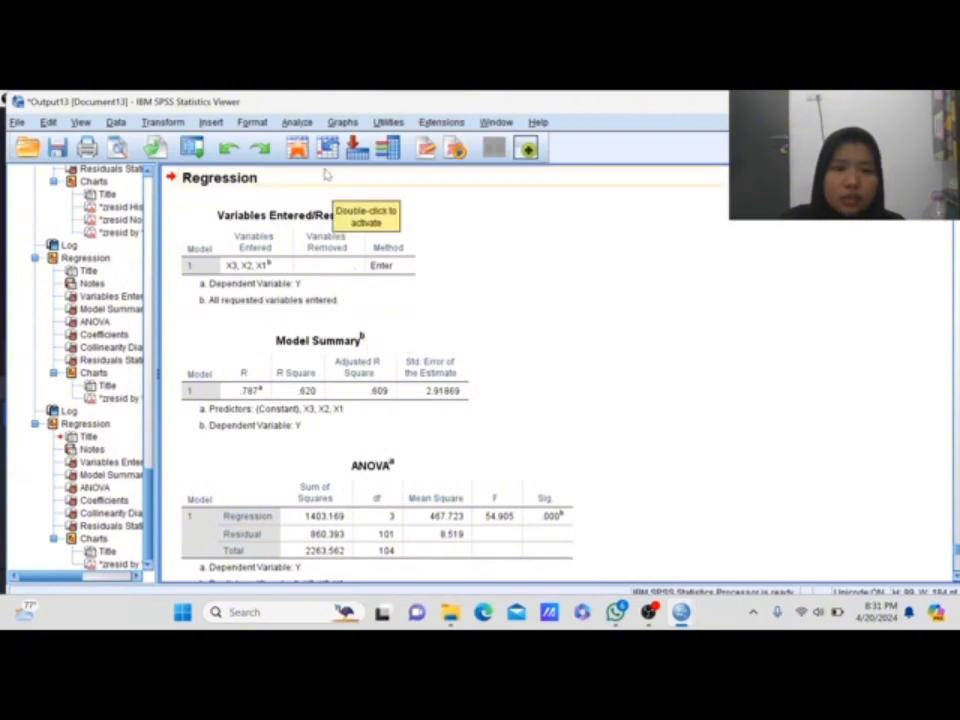
# Start computing a new variable and name the target variable AbsUt
pyautogui.click(164, 122)
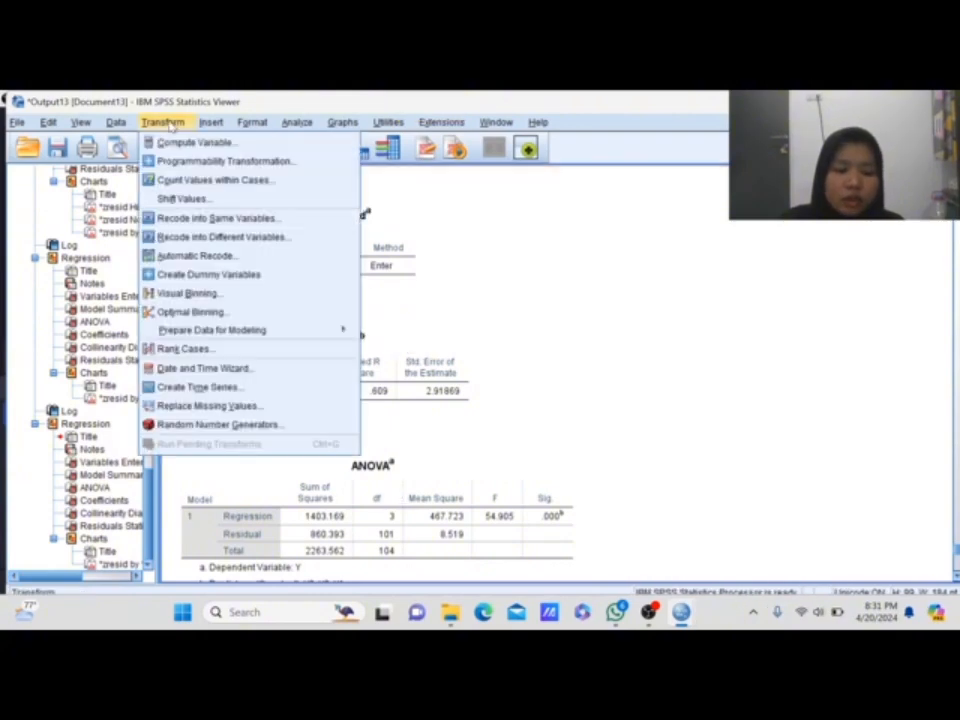
pyautogui.moveTo(210, 122)
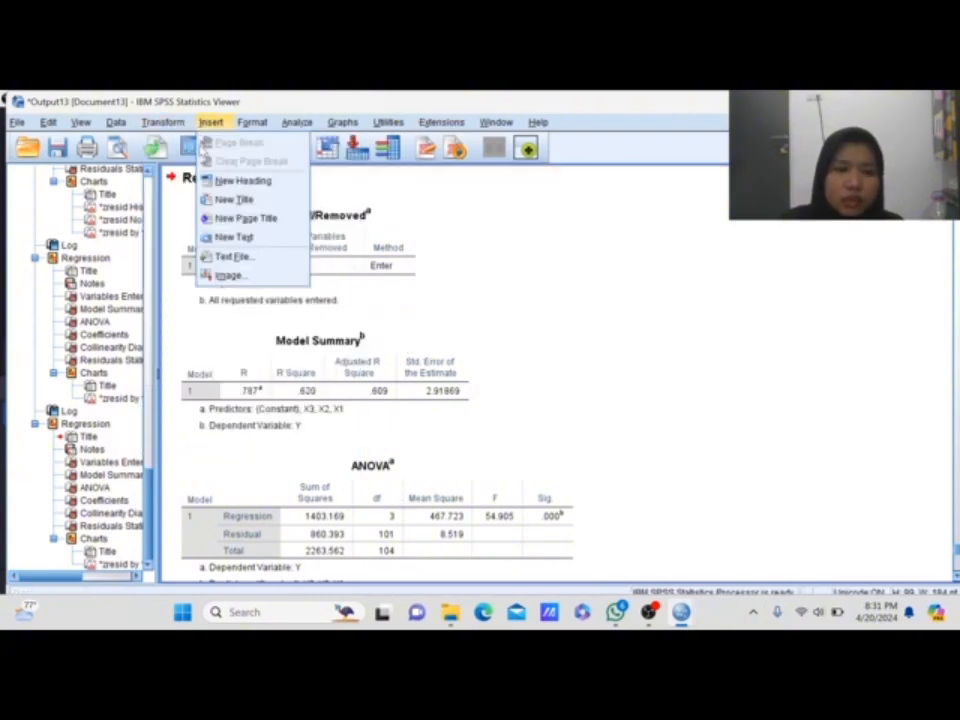
pyautogui.moveTo(162, 118)
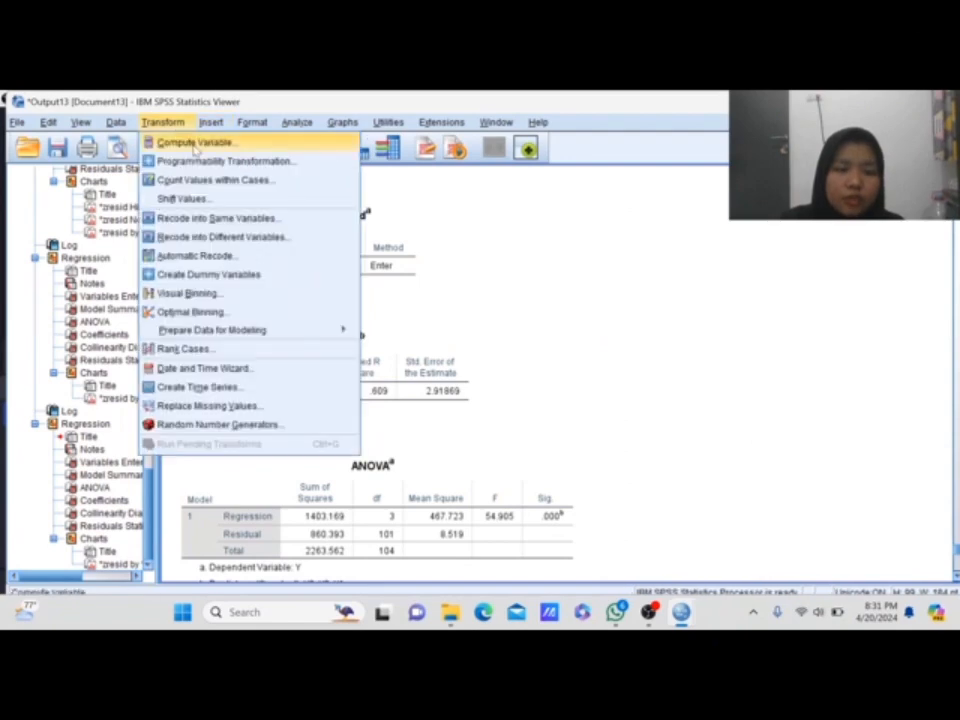
pyautogui.click(195, 144)
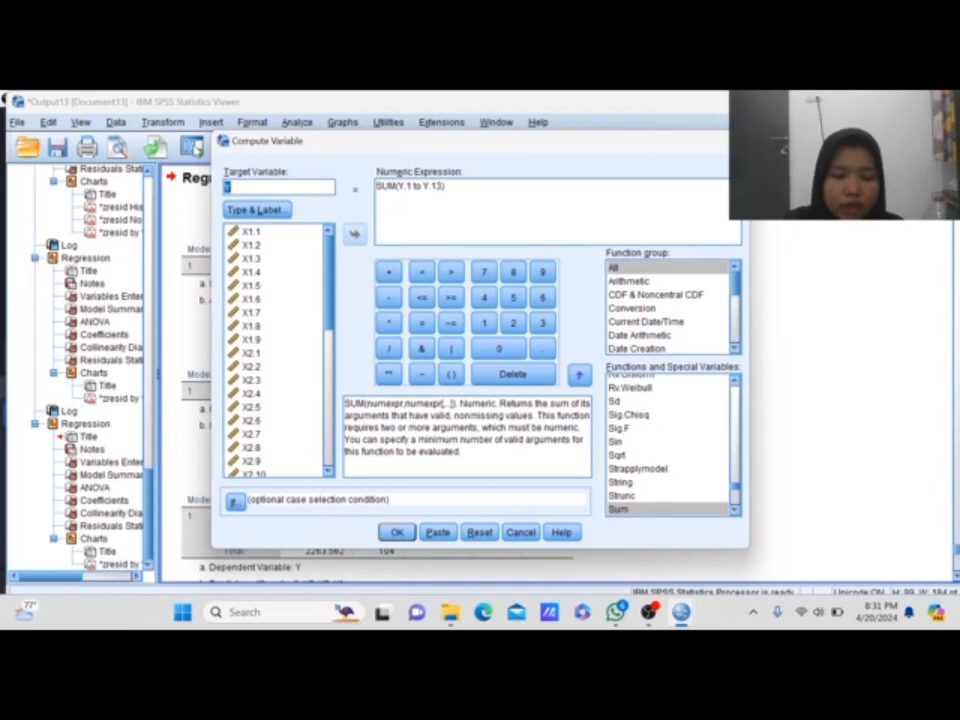
pyautogui.click(268, 190)
pyautogui.press('BackSpace')
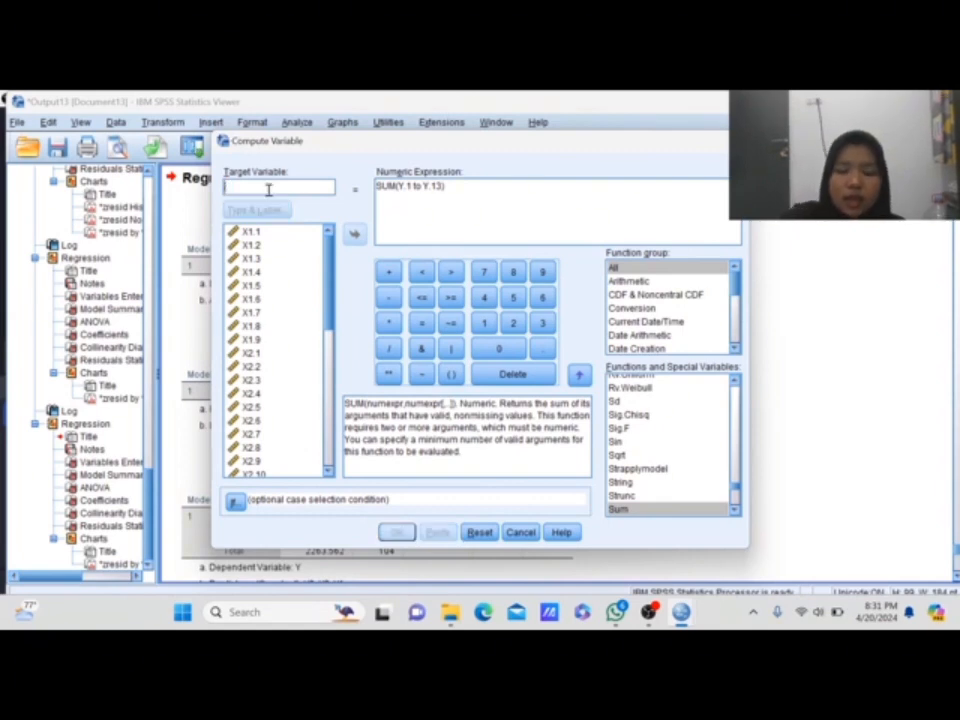
pyautogui.write('AB')
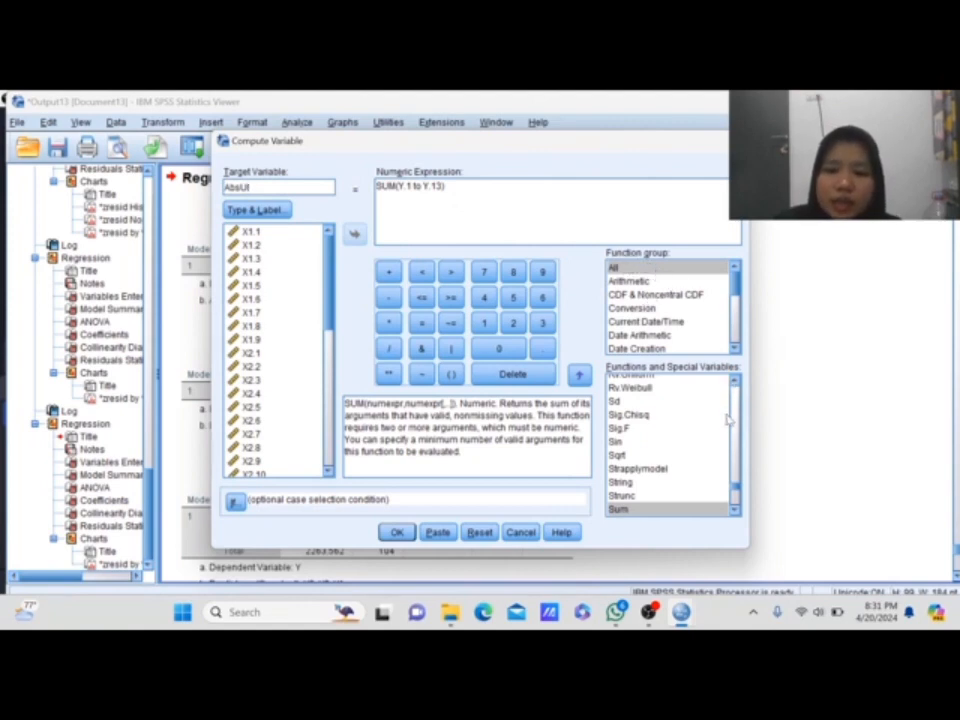
# Replace the SUM(Y.1 to Y.13) expression with the ABS function, leaving its argument empty
pyautogui.moveTo(736, 486); pyautogui.dragTo(735, 384)
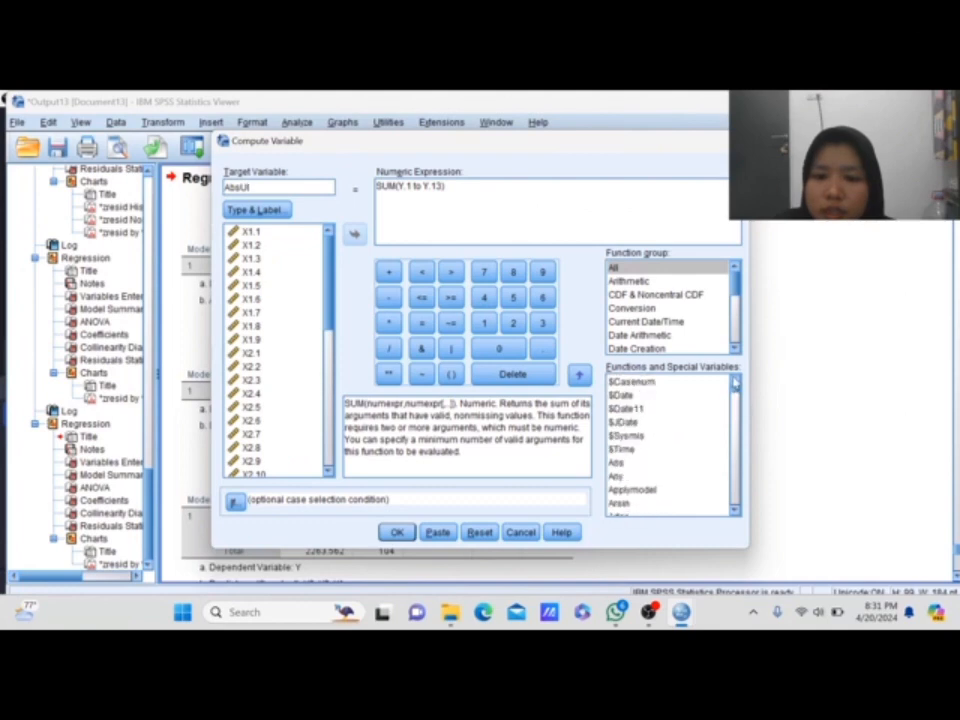
pyautogui.click(620, 463)
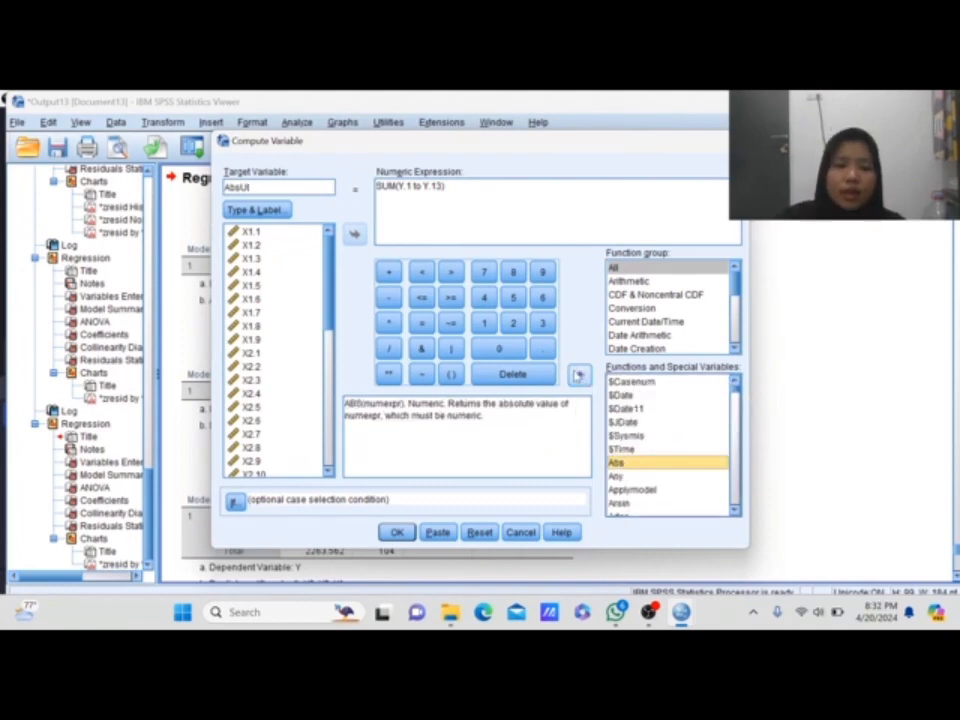
pyautogui.click(578, 375)
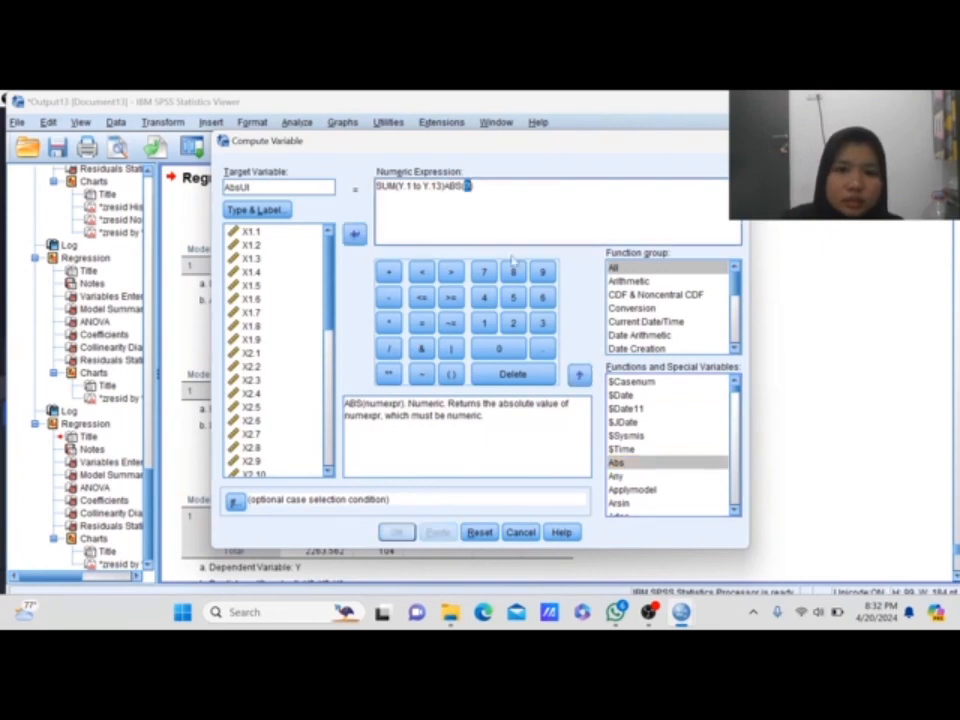
pyautogui.moveTo(444, 186); pyautogui.dragTo(378, 186)
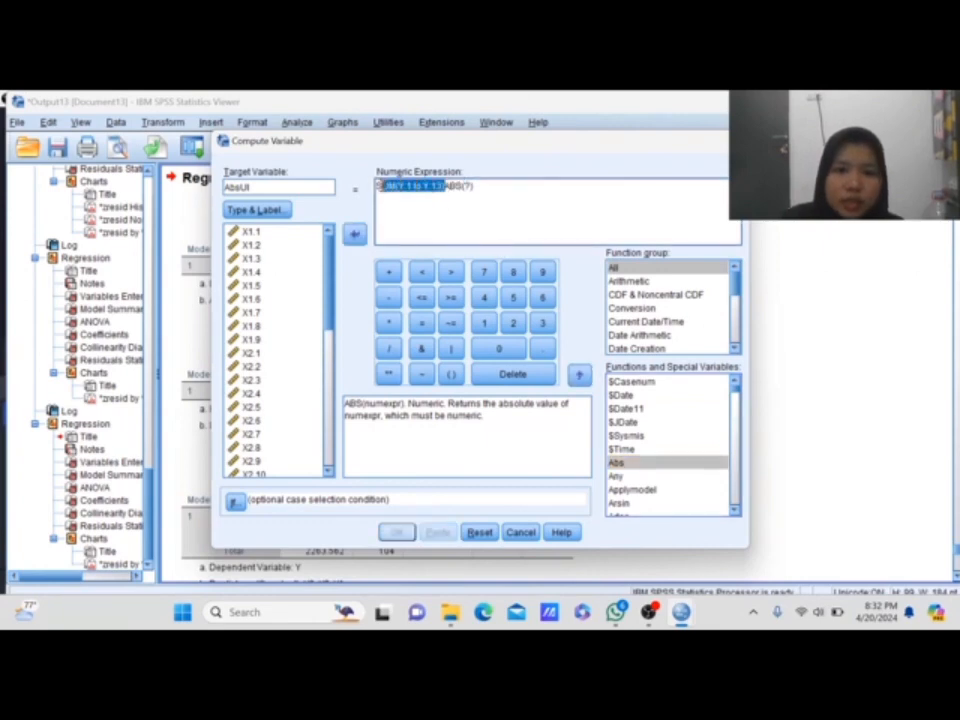
pyautogui.press('BackSpace')
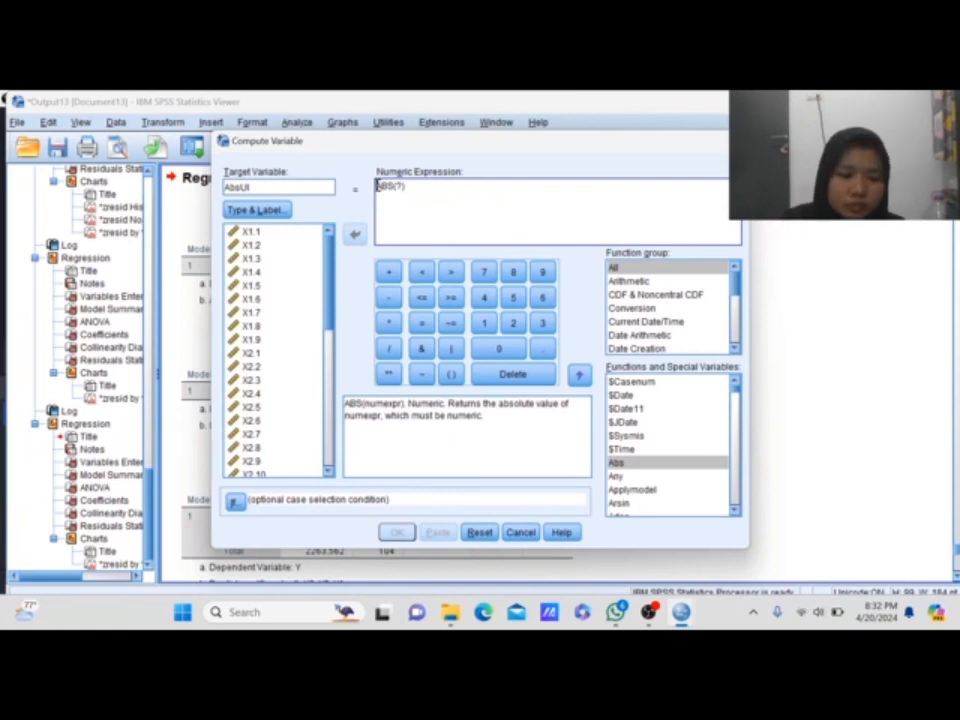
pyautogui.doubleClick(399, 186)
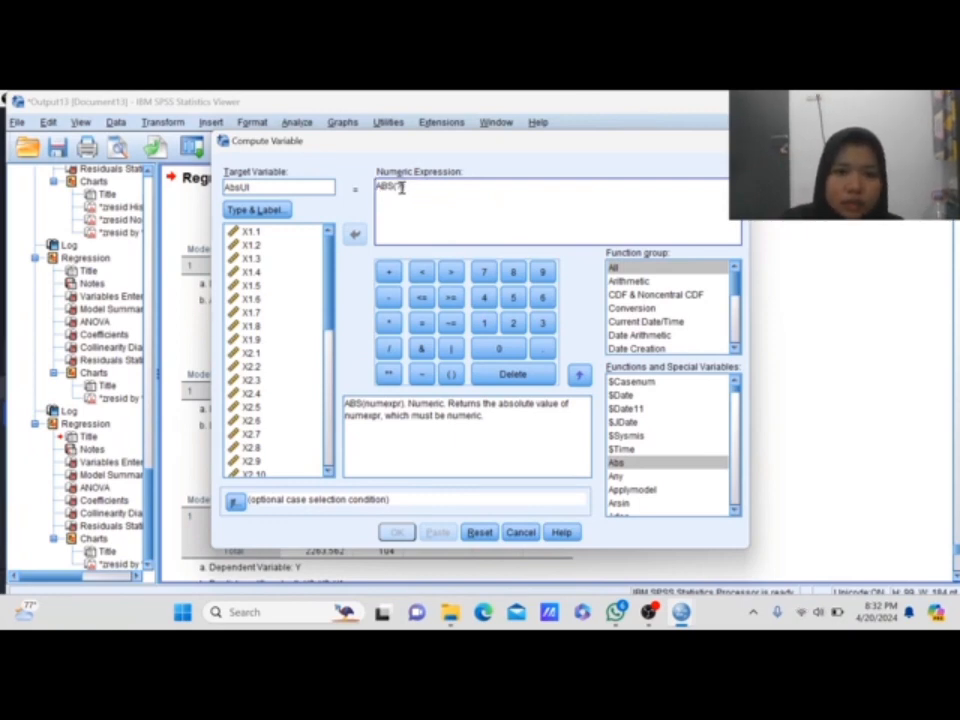
pyautogui.press('BackSpace')
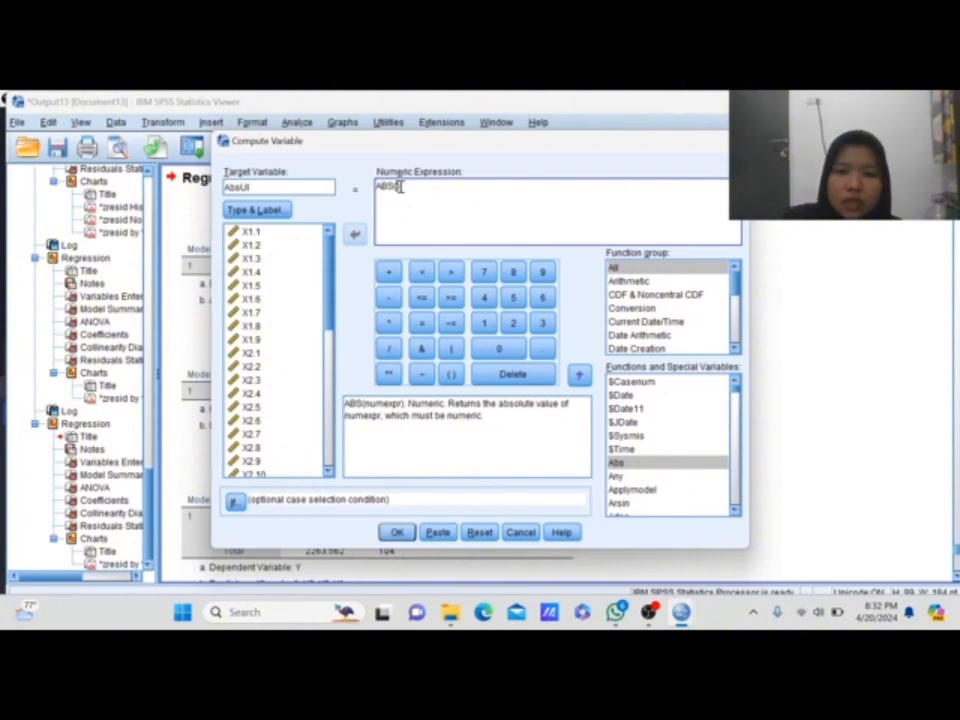
# Use the first unstandardized residual RES_1 as the ABS argument and compute the AbsUI variable
pyautogui.scroll(-10, 250, 260)
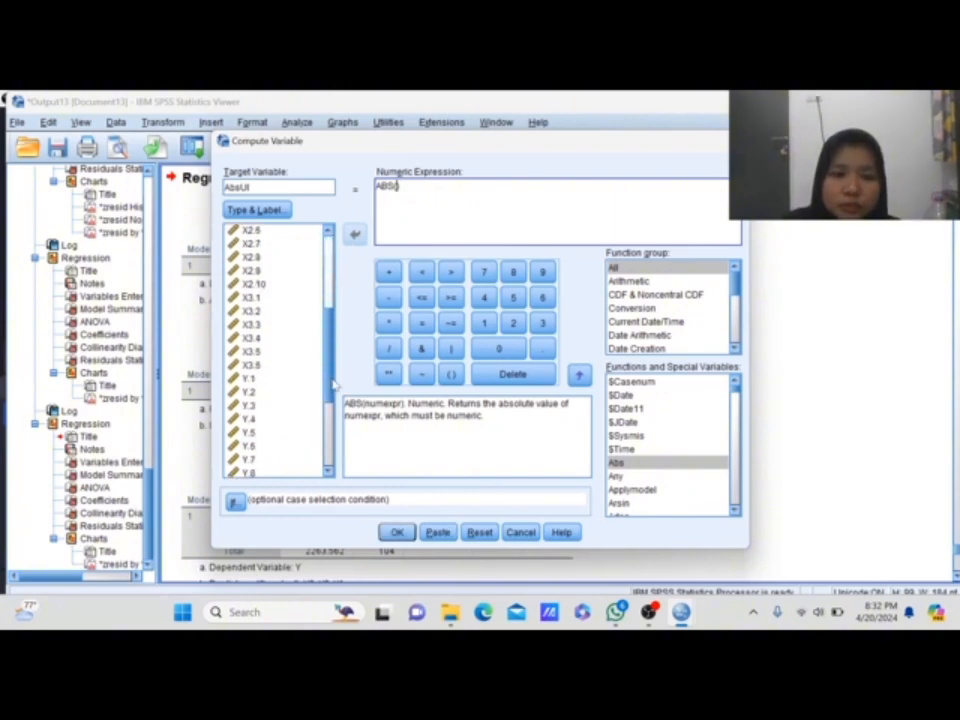
pyautogui.click(272, 442)
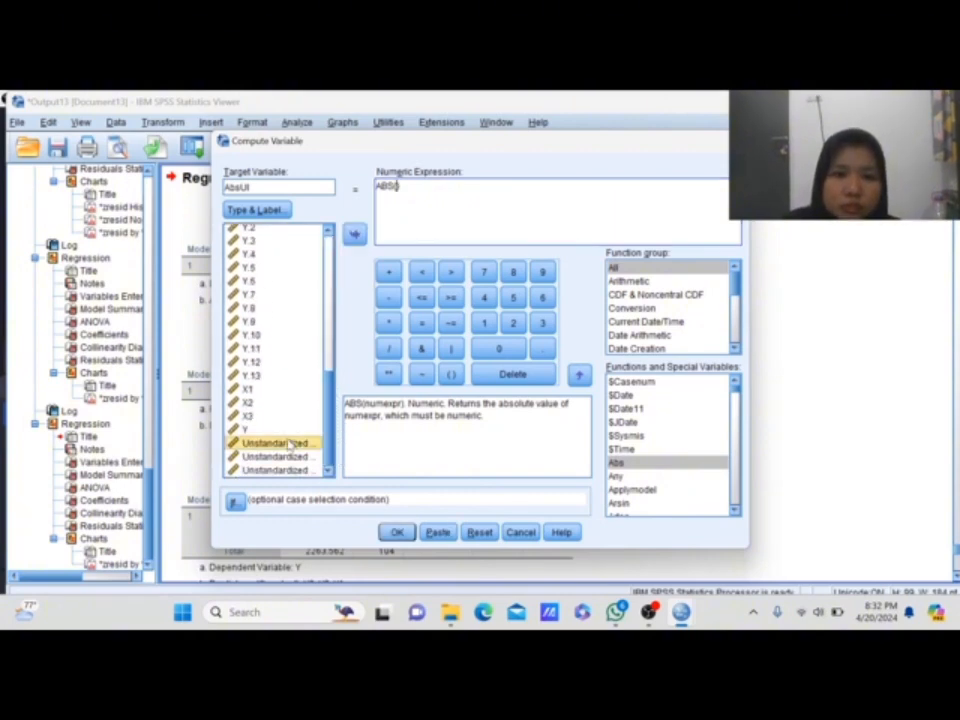
pyautogui.click(354, 233)
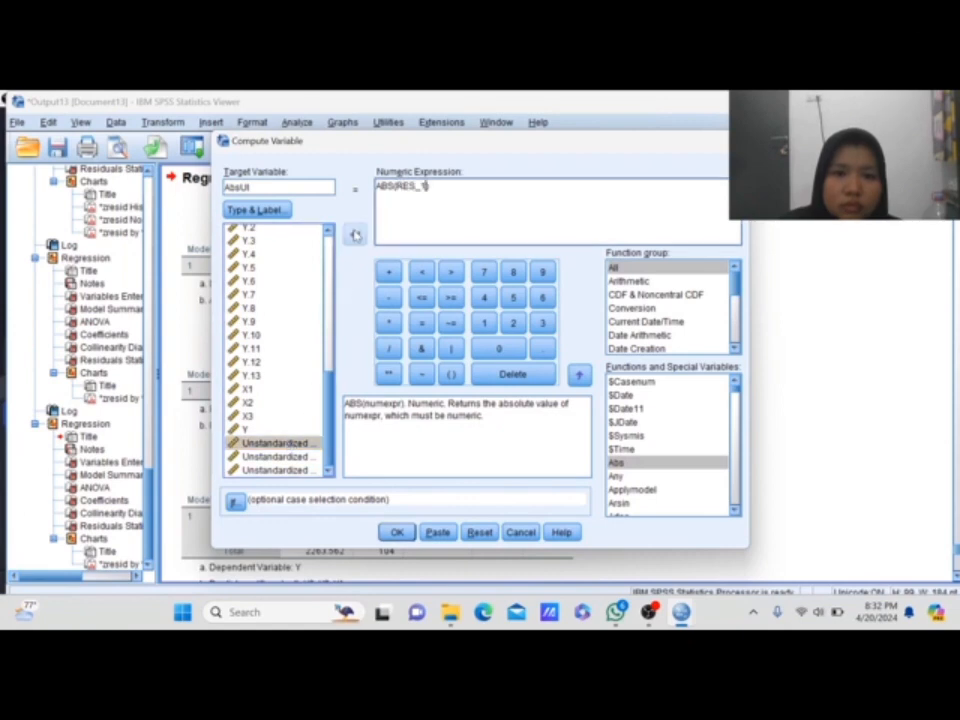
pyautogui.click(396, 532)
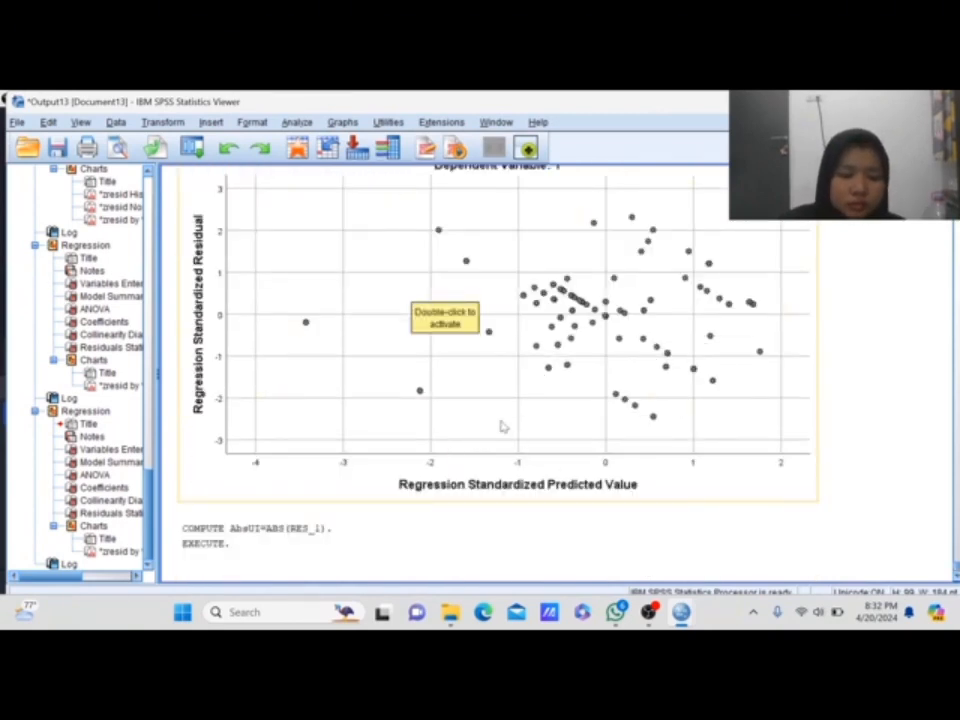
# Run a linear regression on X1, X2 and X3 with AbsUI instead of Y as the dependent variable
pyautogui.click(296, 122)
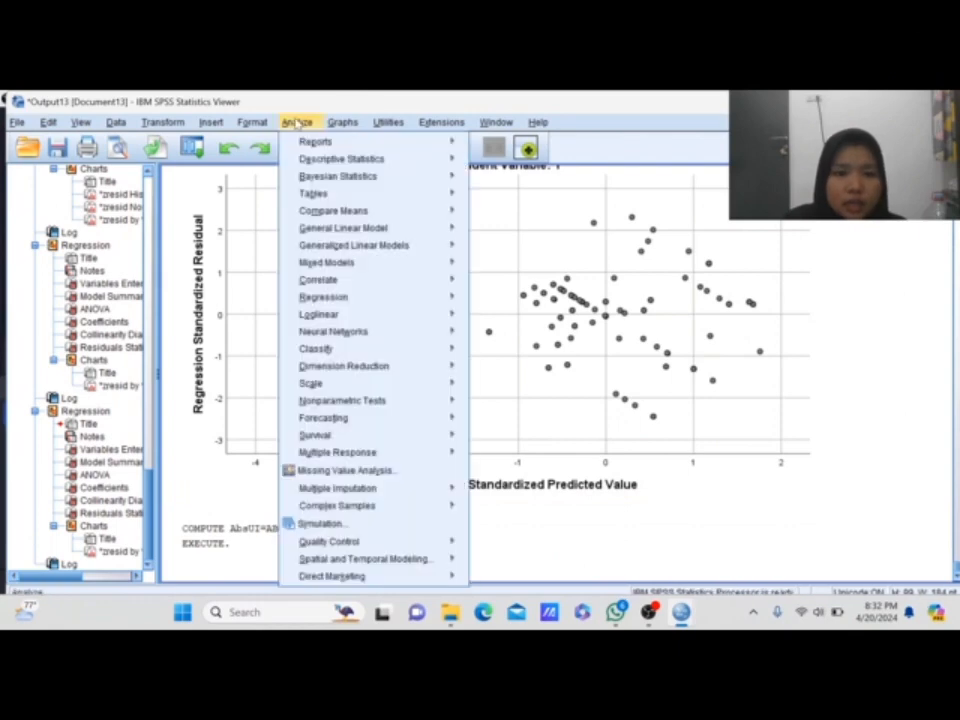
pyautogui.moveTo(369, 300)
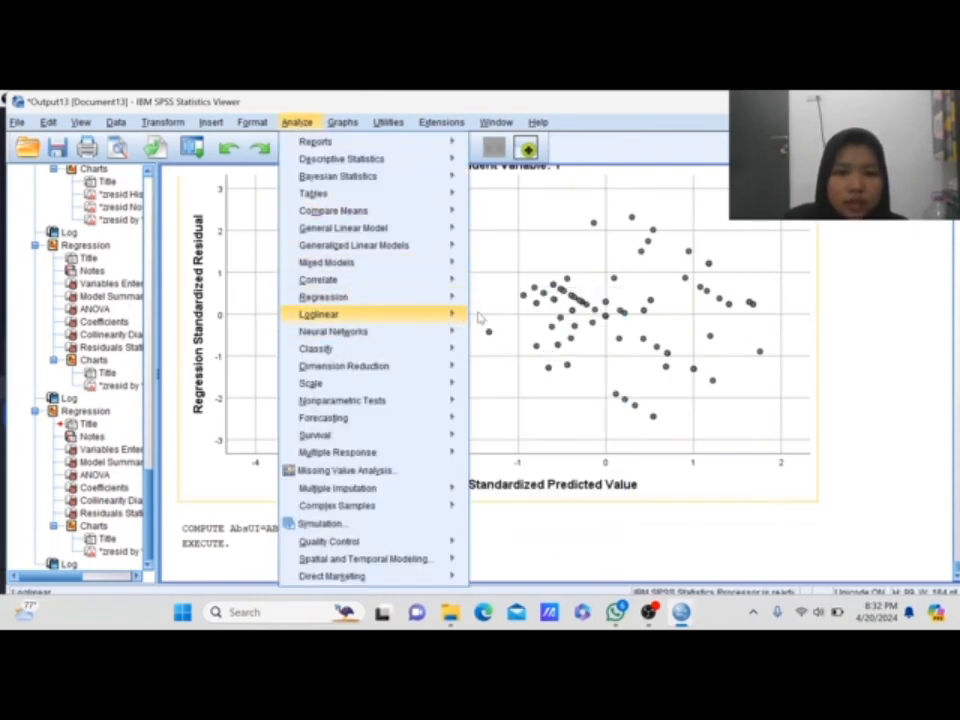
pyautogui.moveTo(464, 313)
pyautogui.click(483, 318)
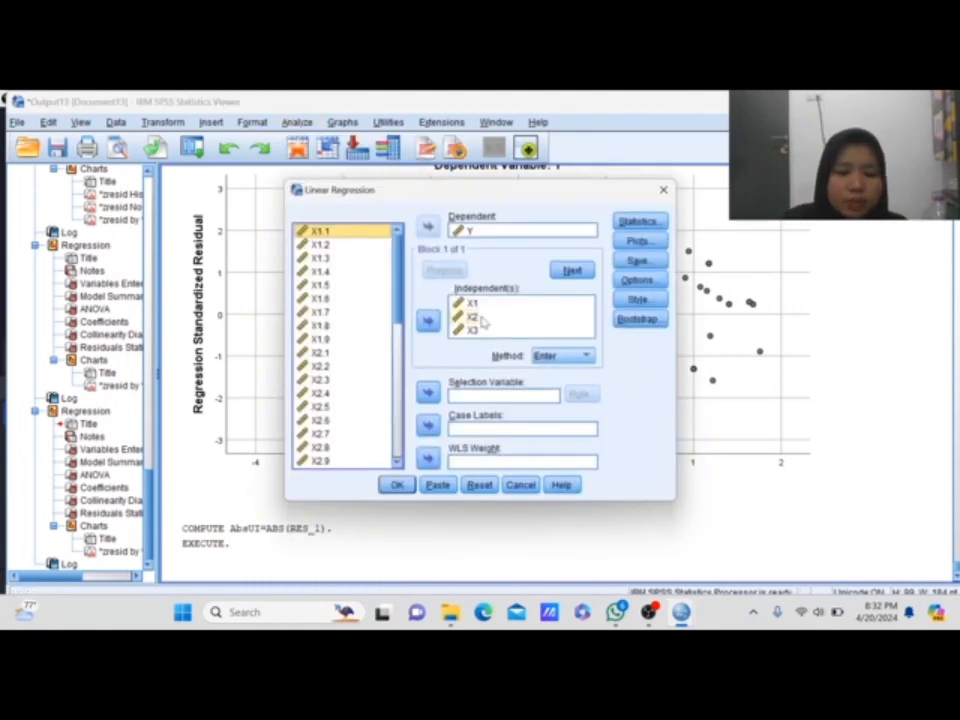
pyautogui.click(466, 231)
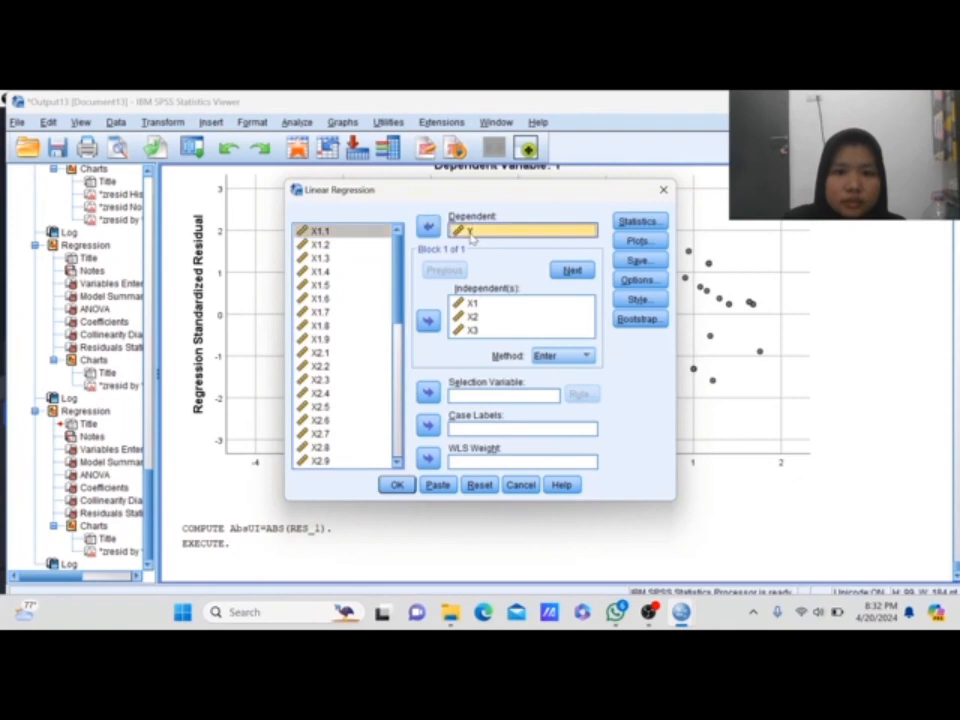
pyautogui.click(433, 230)
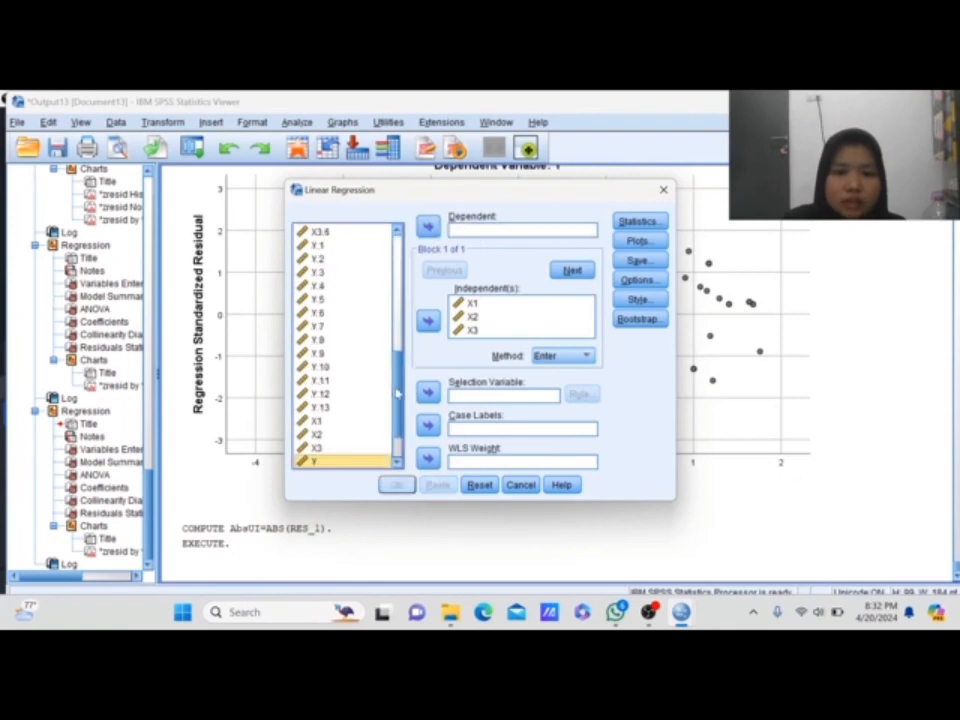
pyautogui.scroll(-2, 397, 393)
pyautogui.click(340, 462)
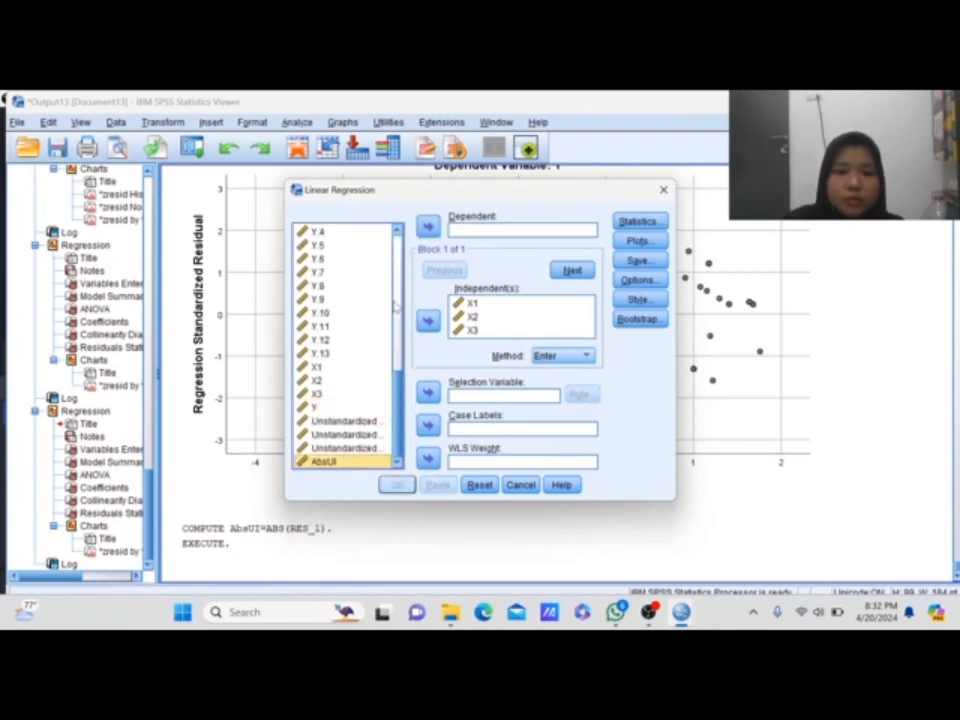
pyautogui.click(429, 228)
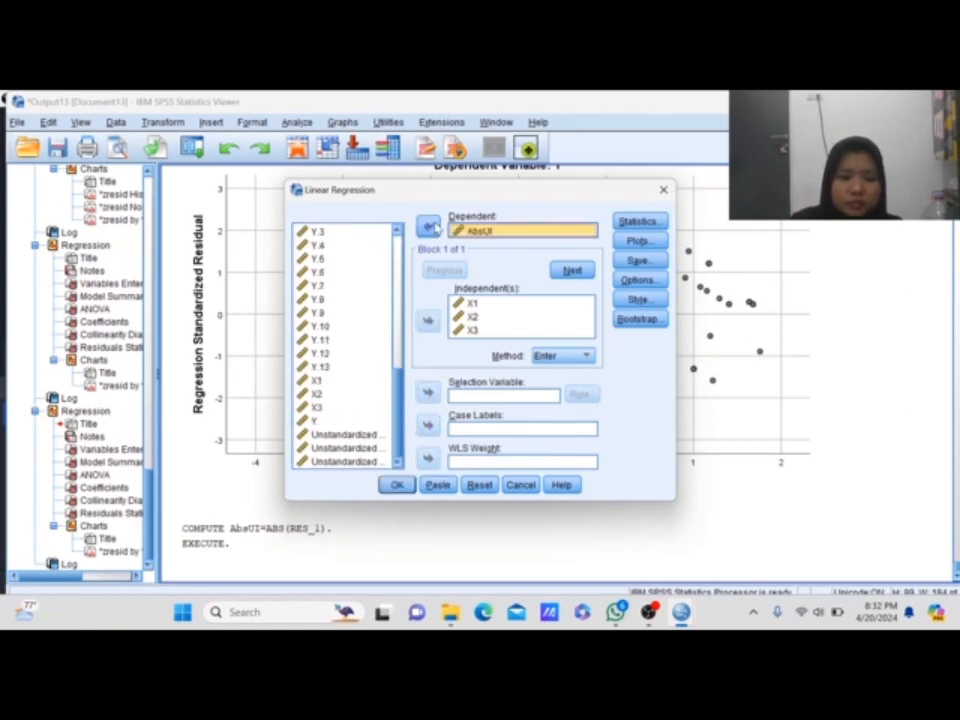
pyautogui.click(397, 485)
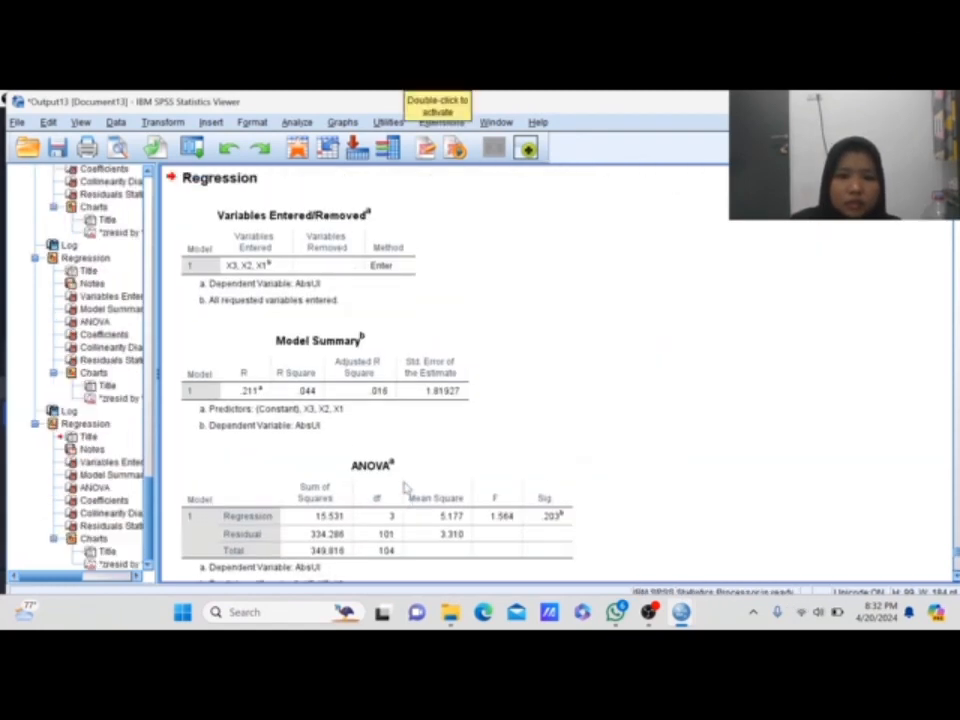
# Examine the AbsUI regression output from the model summary and ANOVA down to the scatterplot
pyautogui.scroll(-1, 404, 486)
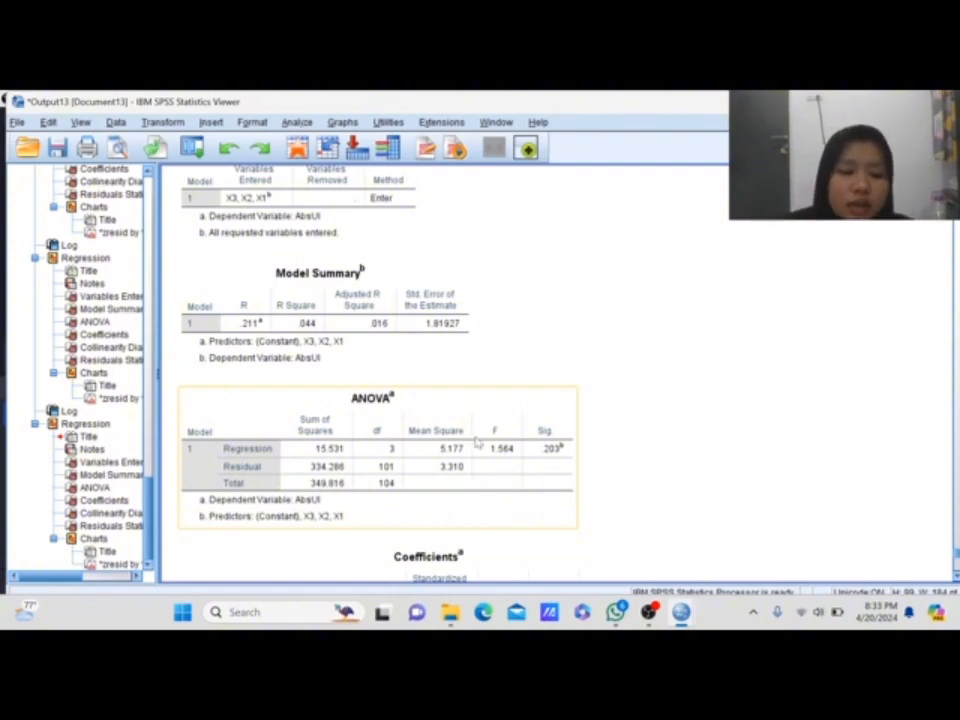
pyautogui.scroll(-5, 514, 395)
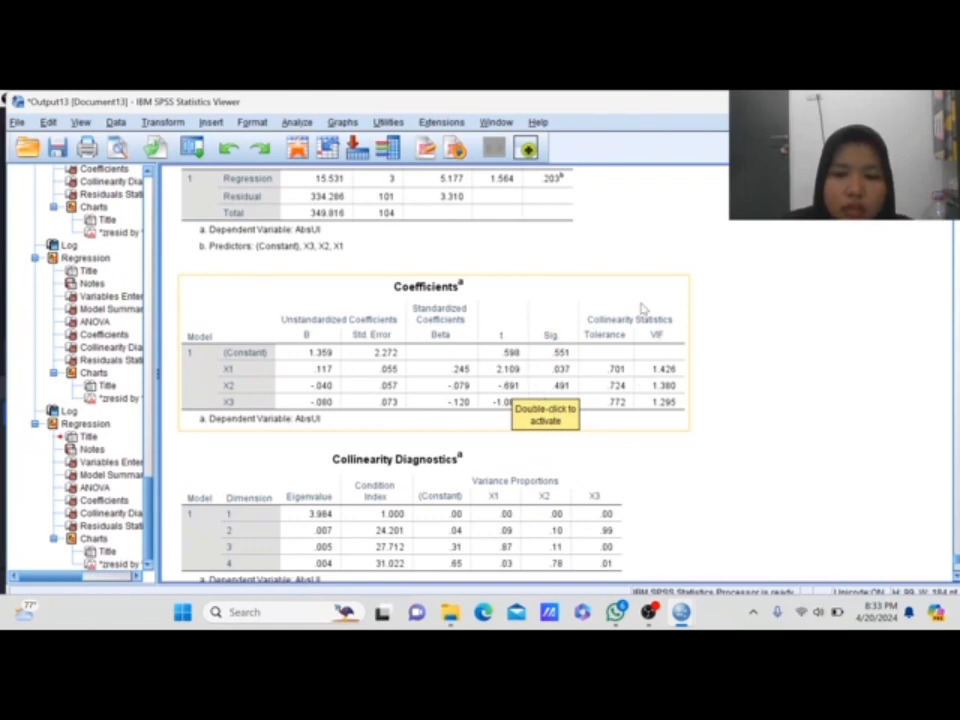
pyautogui.scroll(-3, 640, 306)
pyautogui.scroll(-1, 596, 326)
pyautogui.click(508, 368)
pyautogui.scroll(-4, 508, 368)
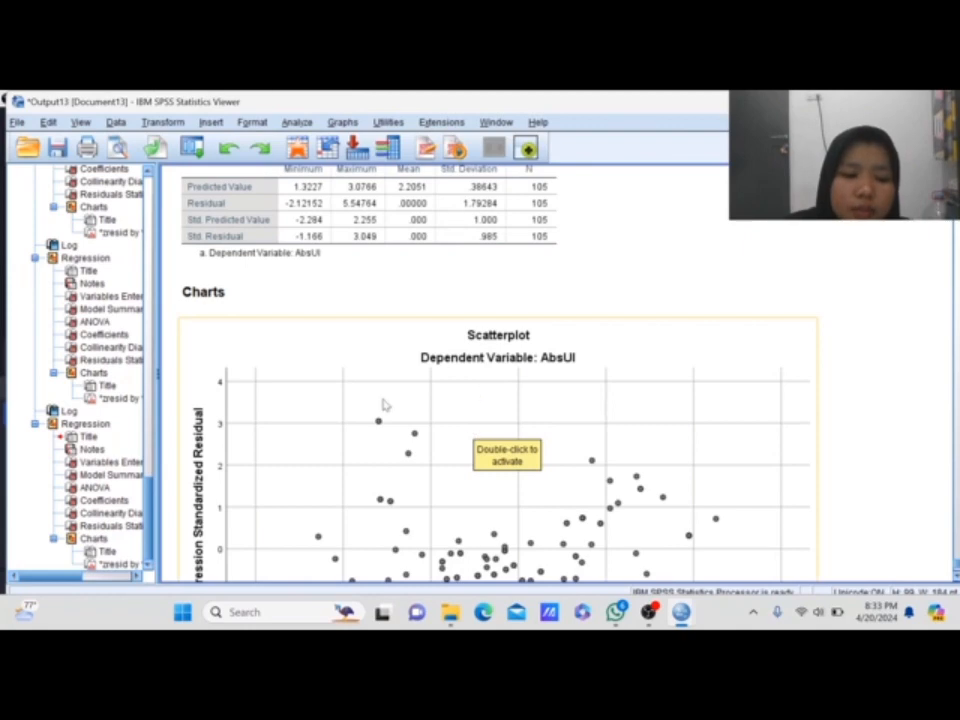
pyautogui.scroll(-3, 455, 345)
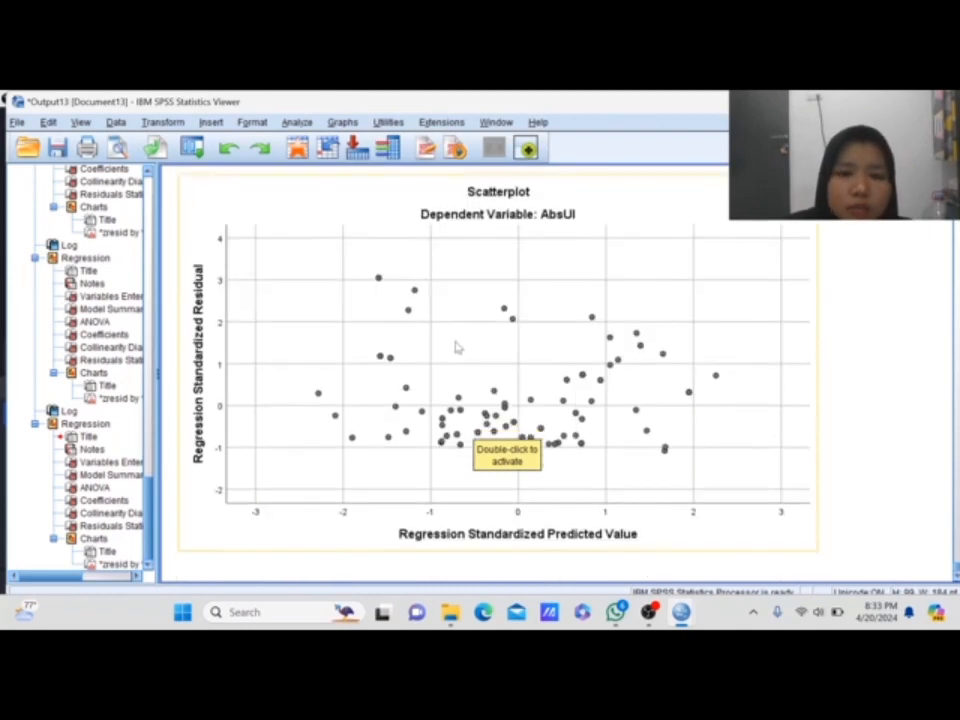
# Review the AbsUI regression's coefficients table with its Sig. values, along with the collinearity diagnostics and residuals statistics
pyautogui.scroll(10, 455, 345)
pyautogui.scroll(5, 455, 345)
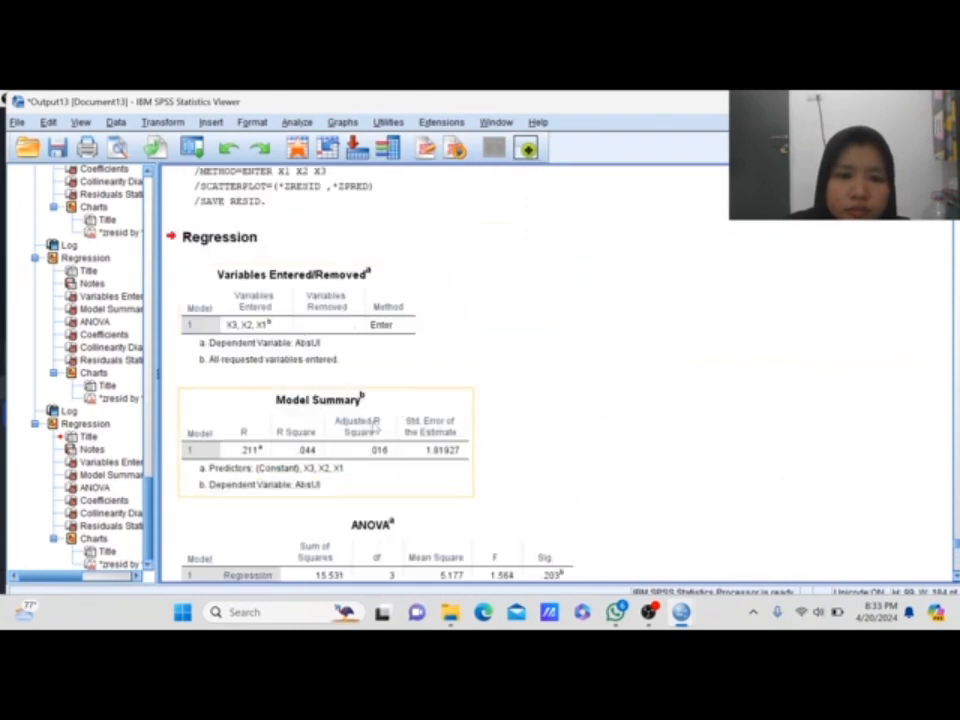
pyautogui.scroll(-2, 378, 432)
pyautogui.scroll(-3, 378, 432)
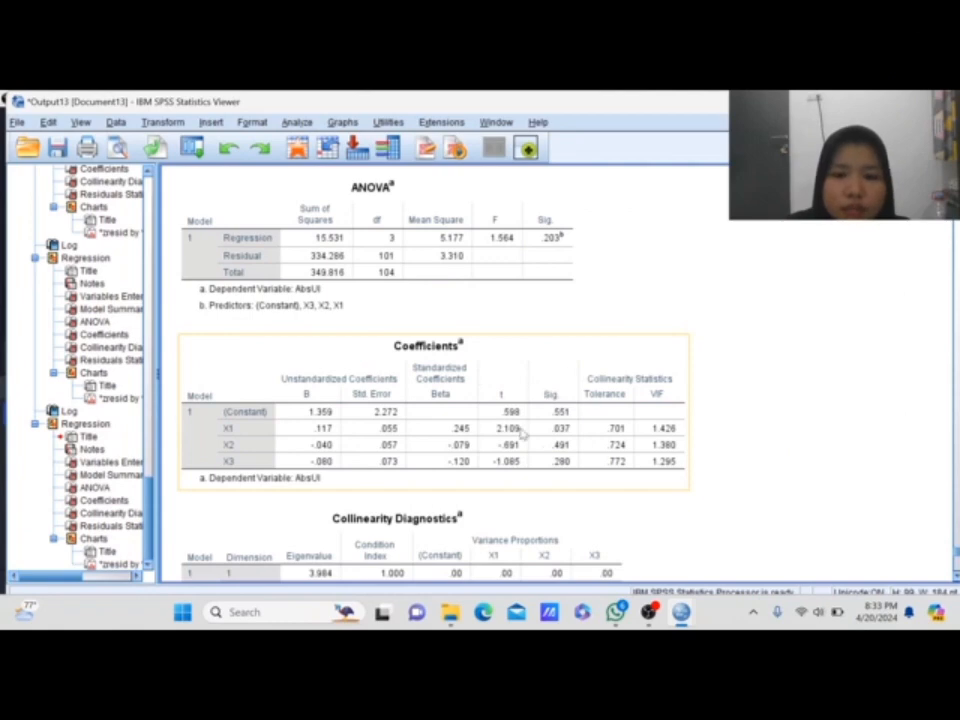
pyautogui.scroll(-2, 524, 440)
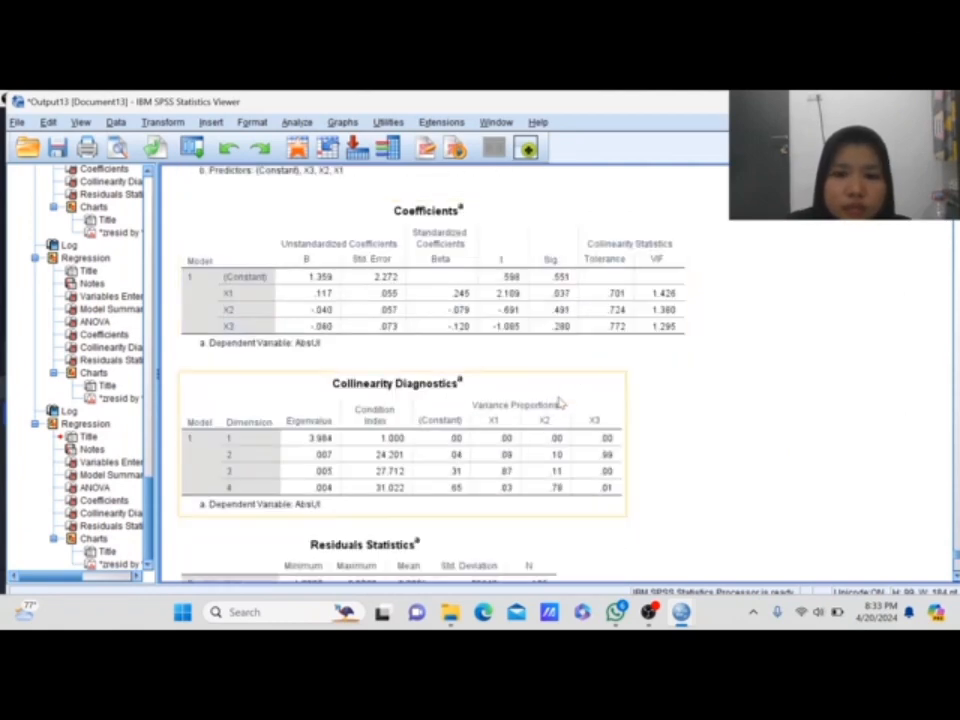
pyautogui.scroll(-2, 561, 404)
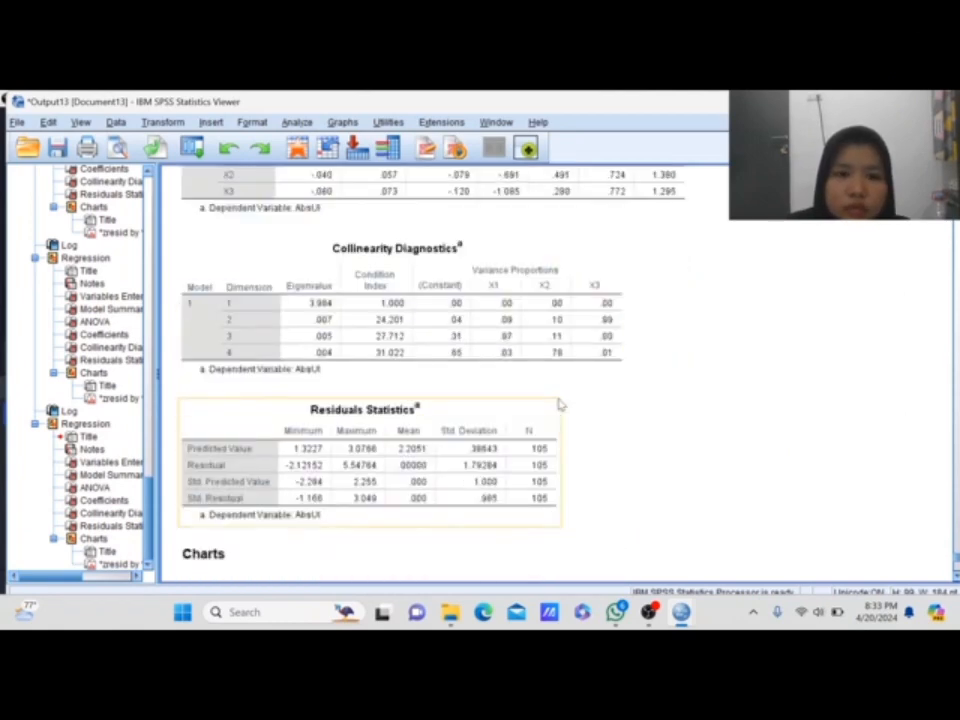
pyautogui.scroll(4, 561, 404)
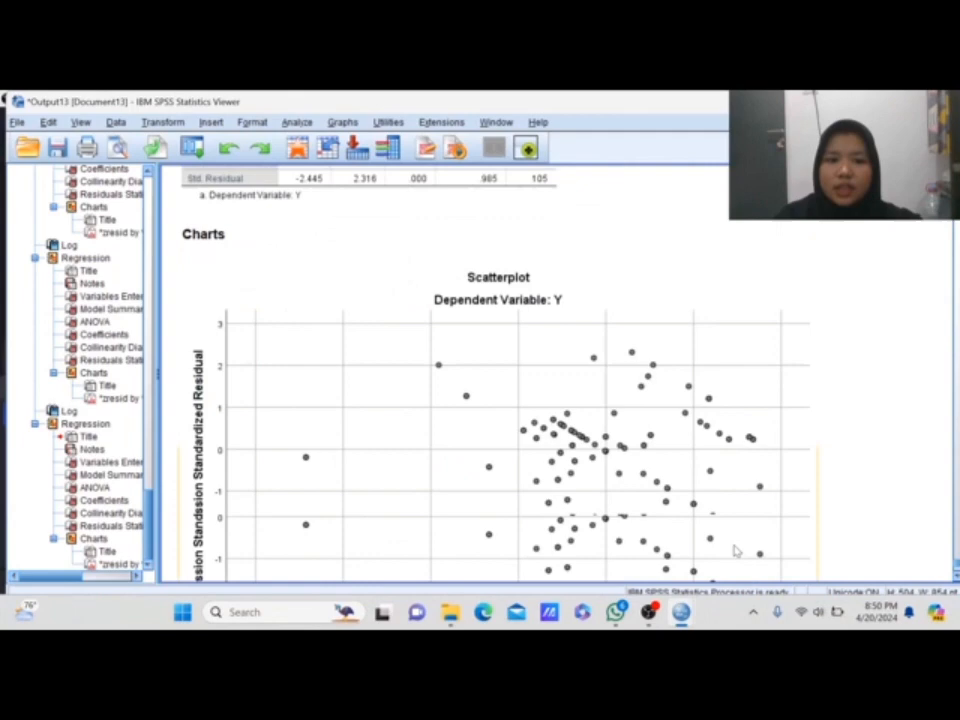
# Run the linear regression with Y as the dependent variable and X1, X2 and X3 as independents
pyautogui.scroll(-2, 735, 550)
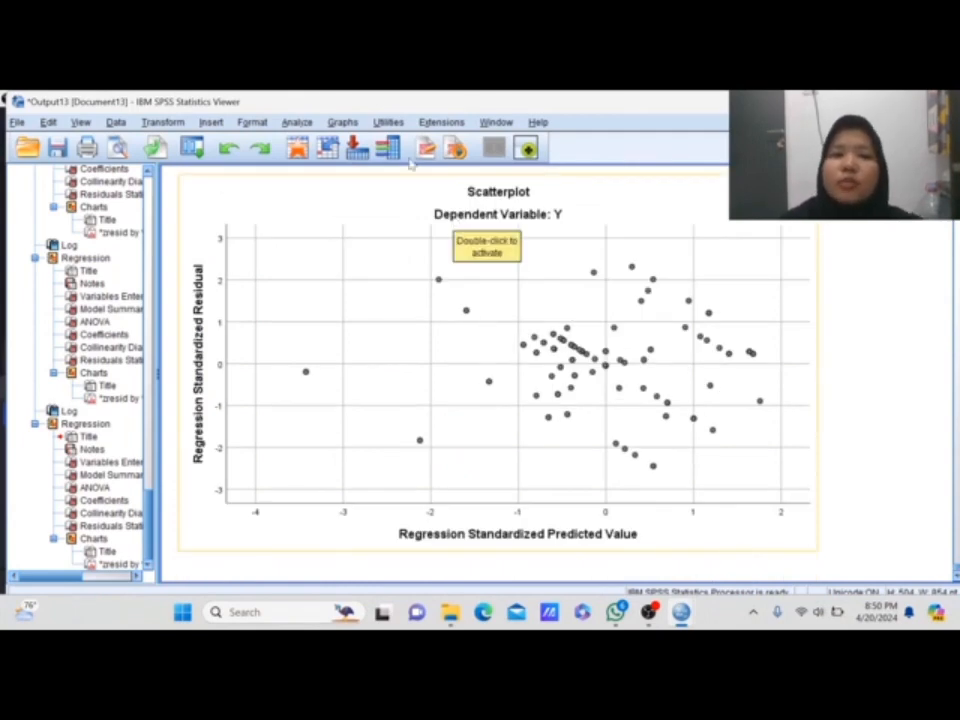
pyautogui.click(343, 168)
pyautogui.click(312, 122)
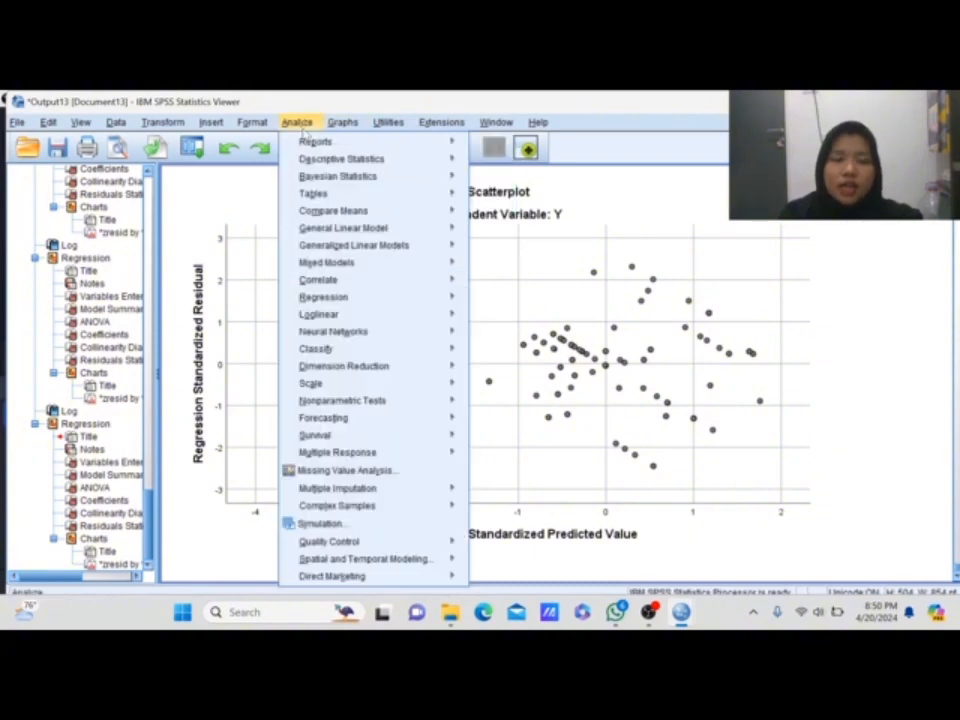
pyautogui.moveTo(357, 319)
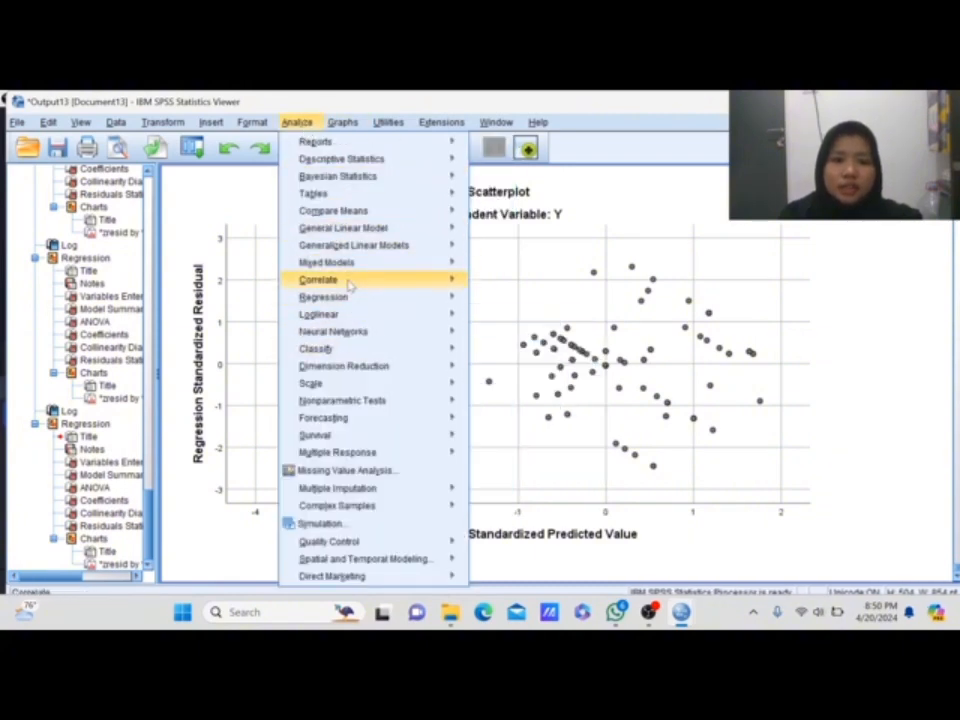
pyautogui.moveTo(375, 367)
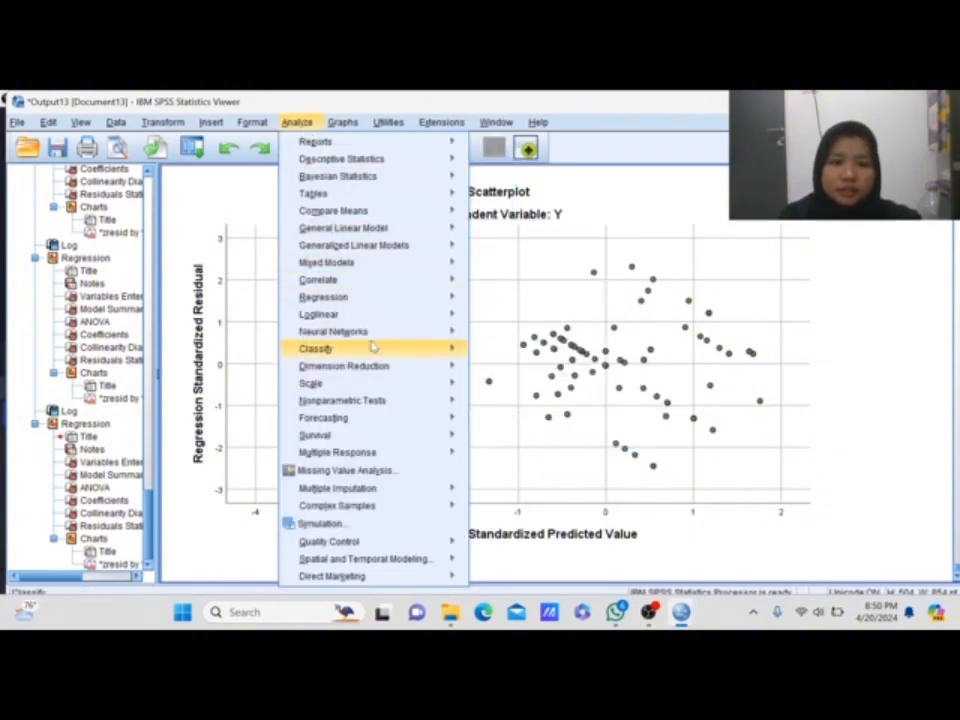
pyautogui.moveTo(390, 298)
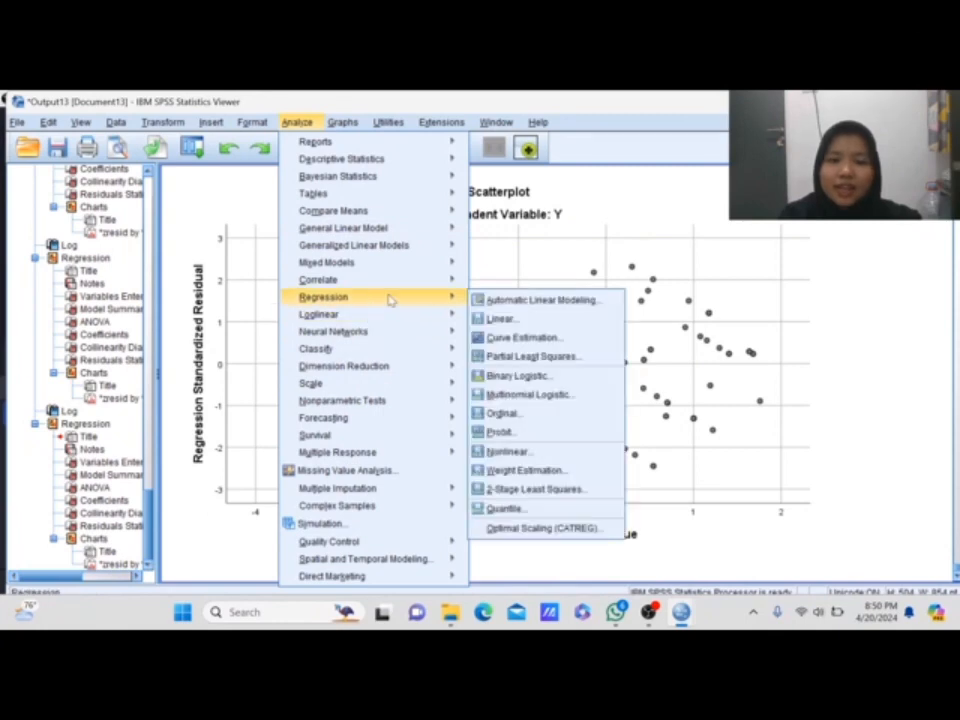
pyautogui.click(499, 318)
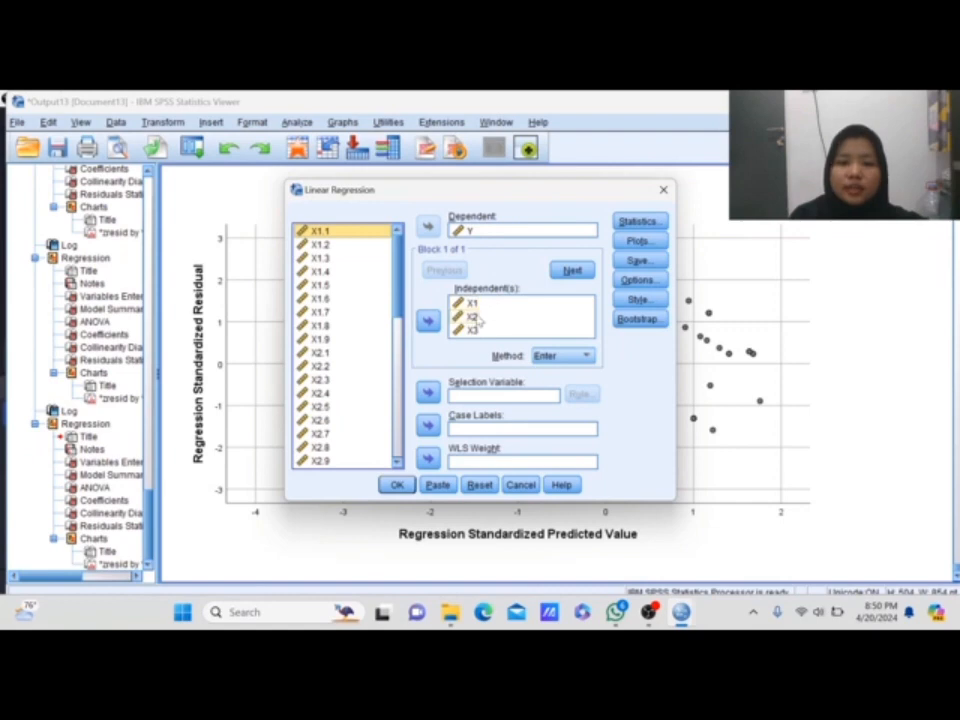
pyautogui.click(408, 484)
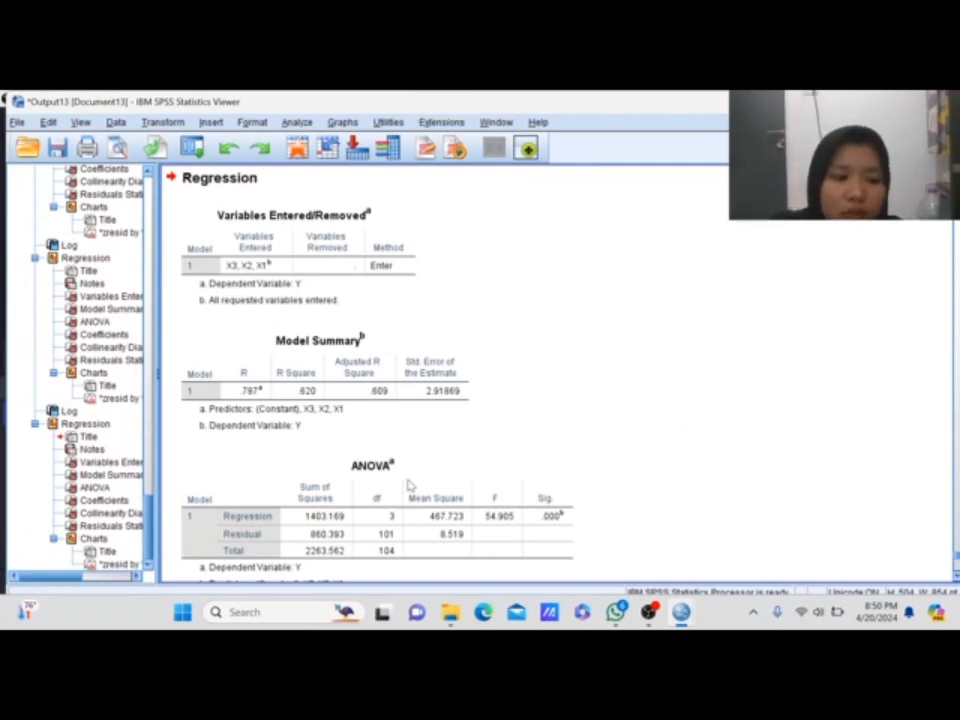
# Examine the Y regression's model summary, ANOVA F test, coefficient t tests and residual scatterplot
pyautogui.click(408, 484)
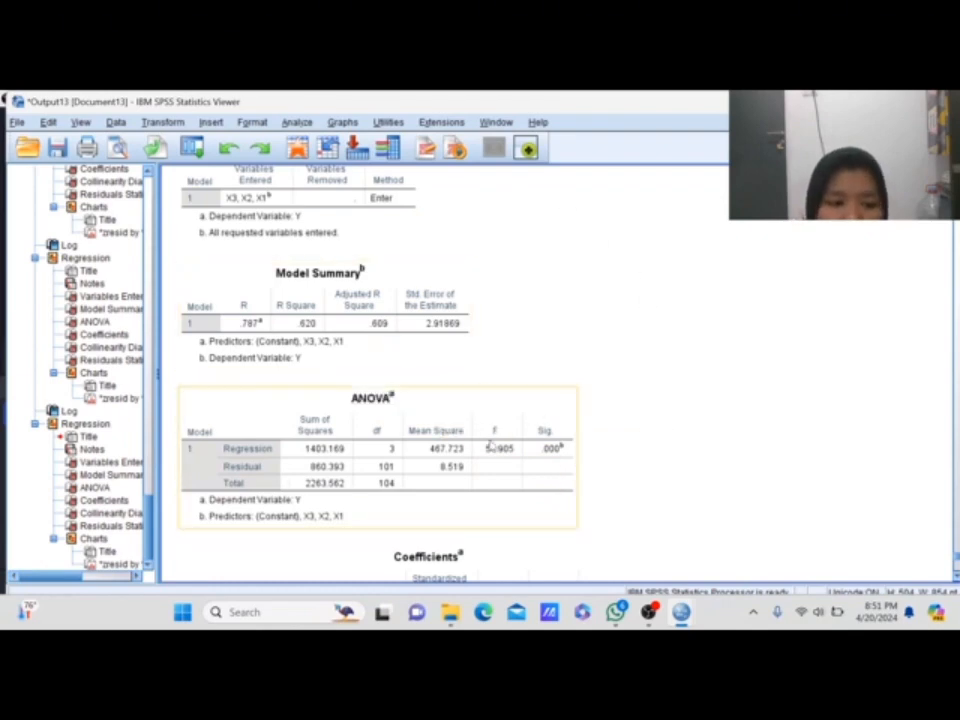
pyautogui.scroll(-3, 491, 446)
pyautogui.scroll(-2, 491, 446)
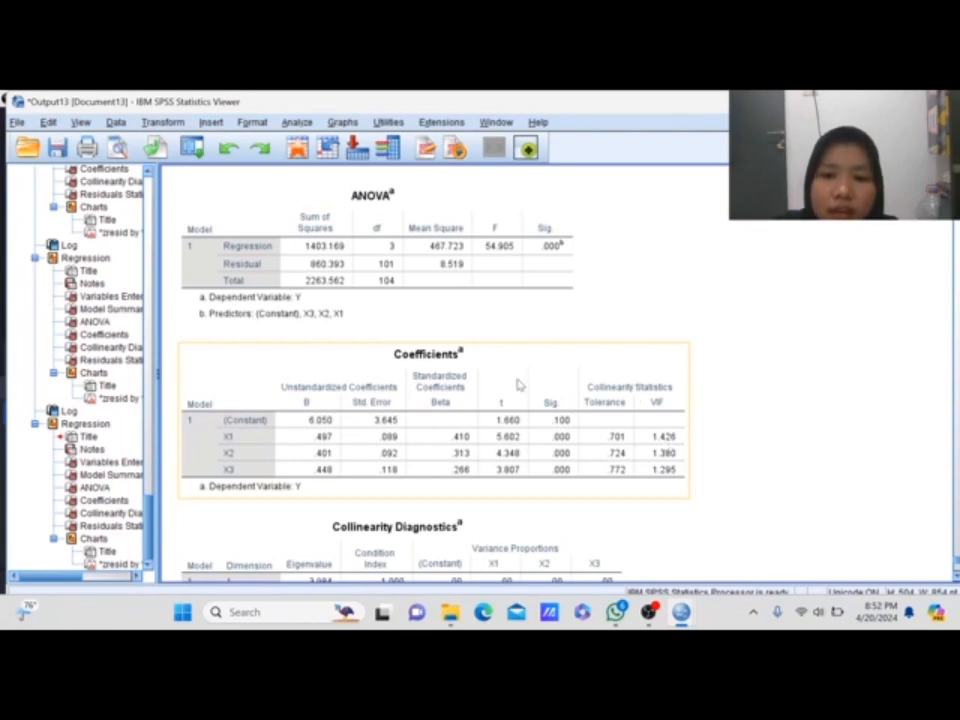
pyautogui.scroll(-15, 516, 383)
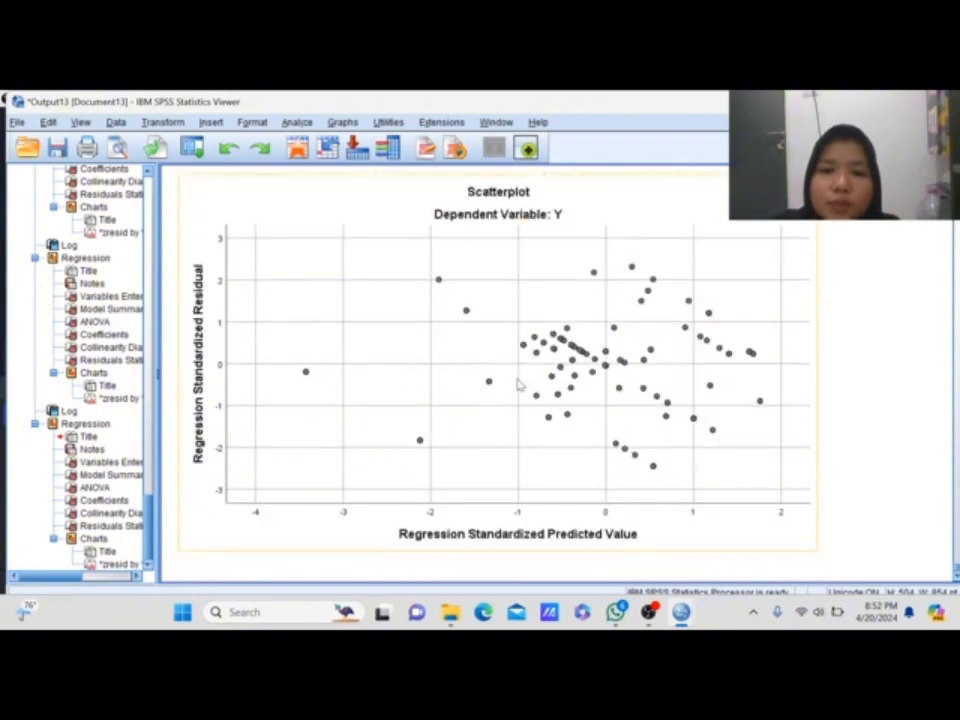
pyautogui.scroll(5, 644, 386)
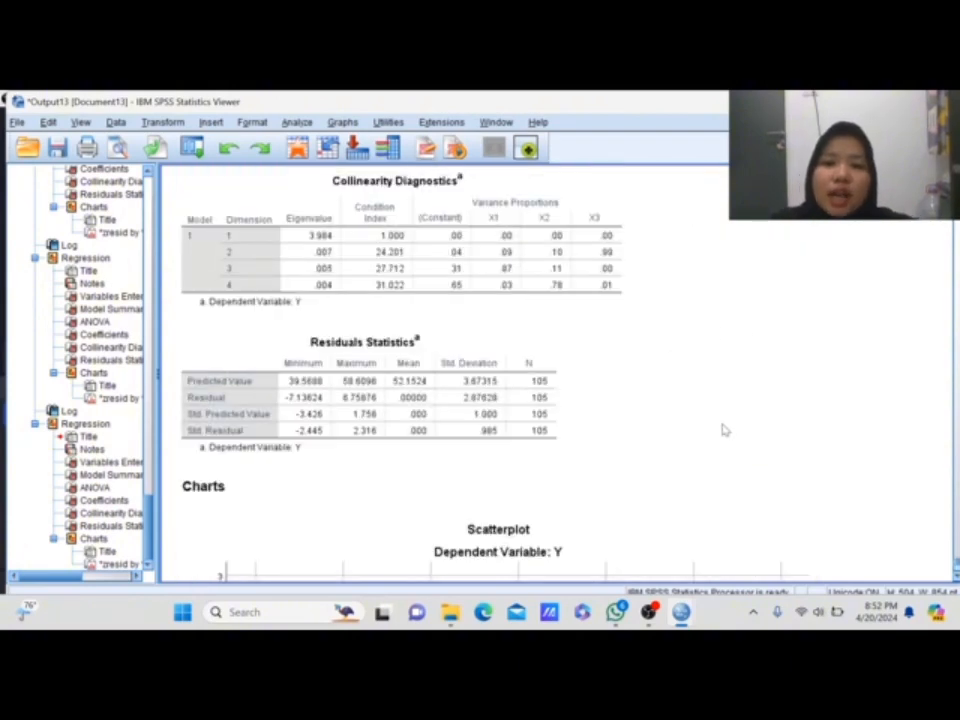
pyautogui.scroll(-5, 722, 429)
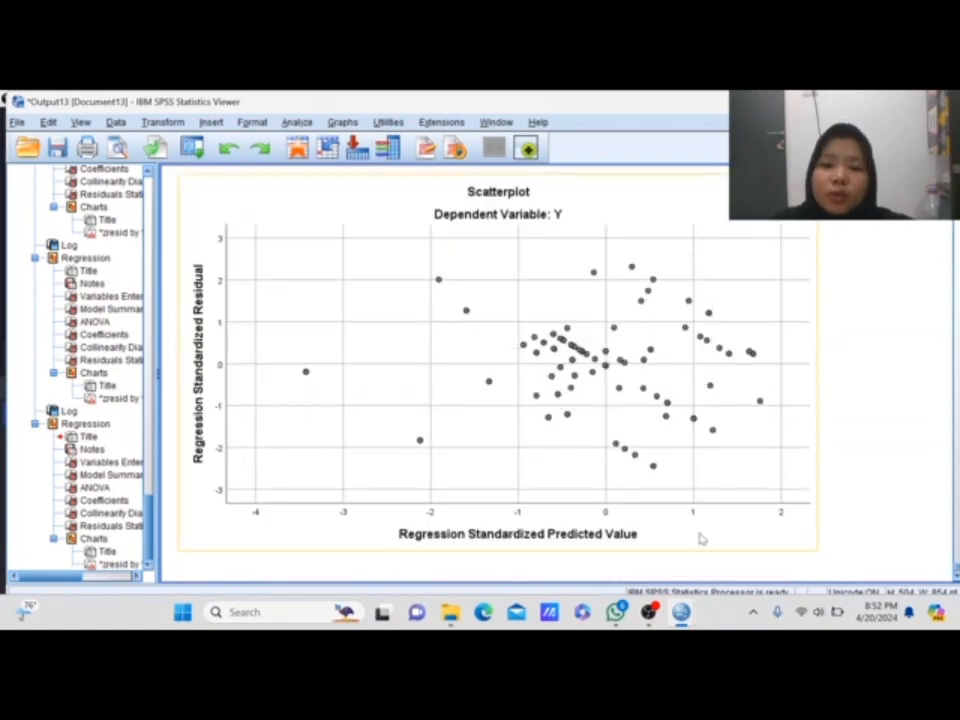